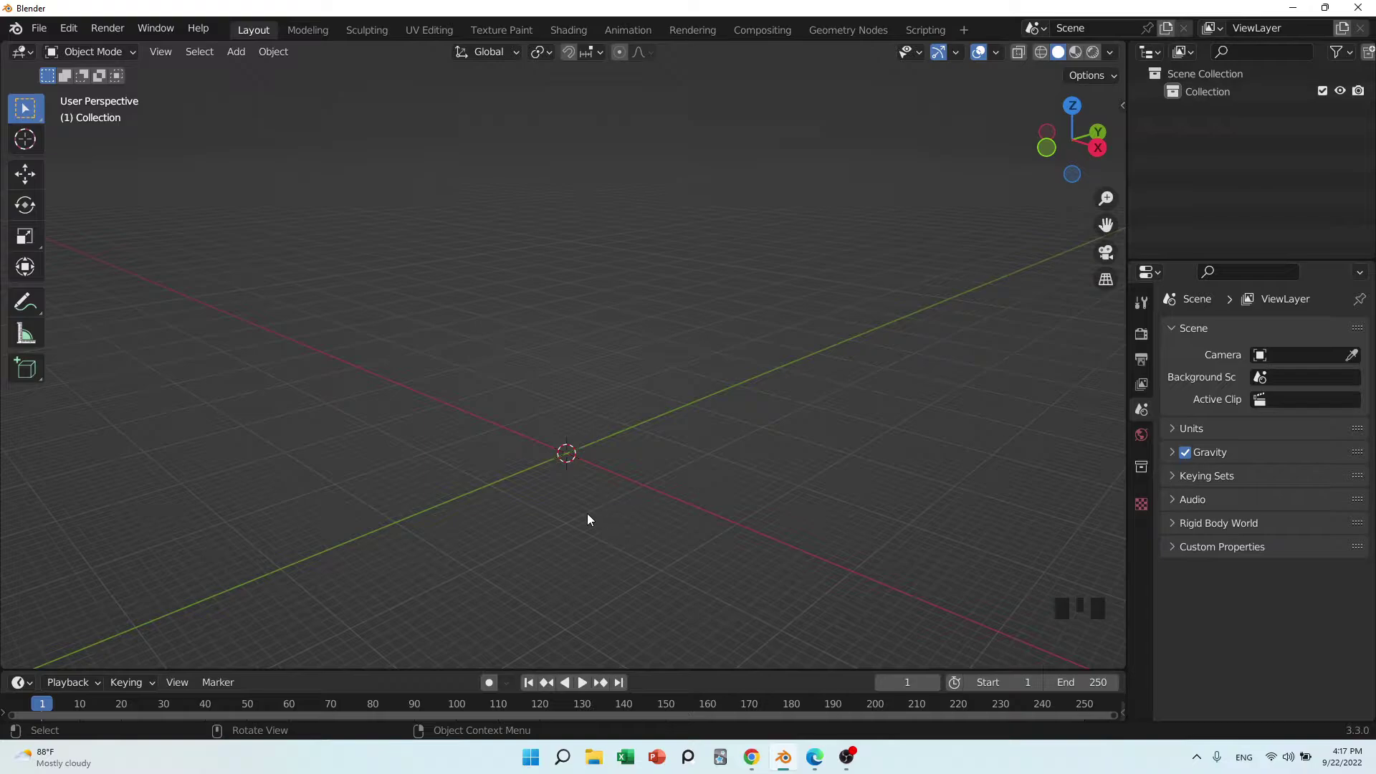
Add a mesh plane at the scene origin.
key(shift+a)
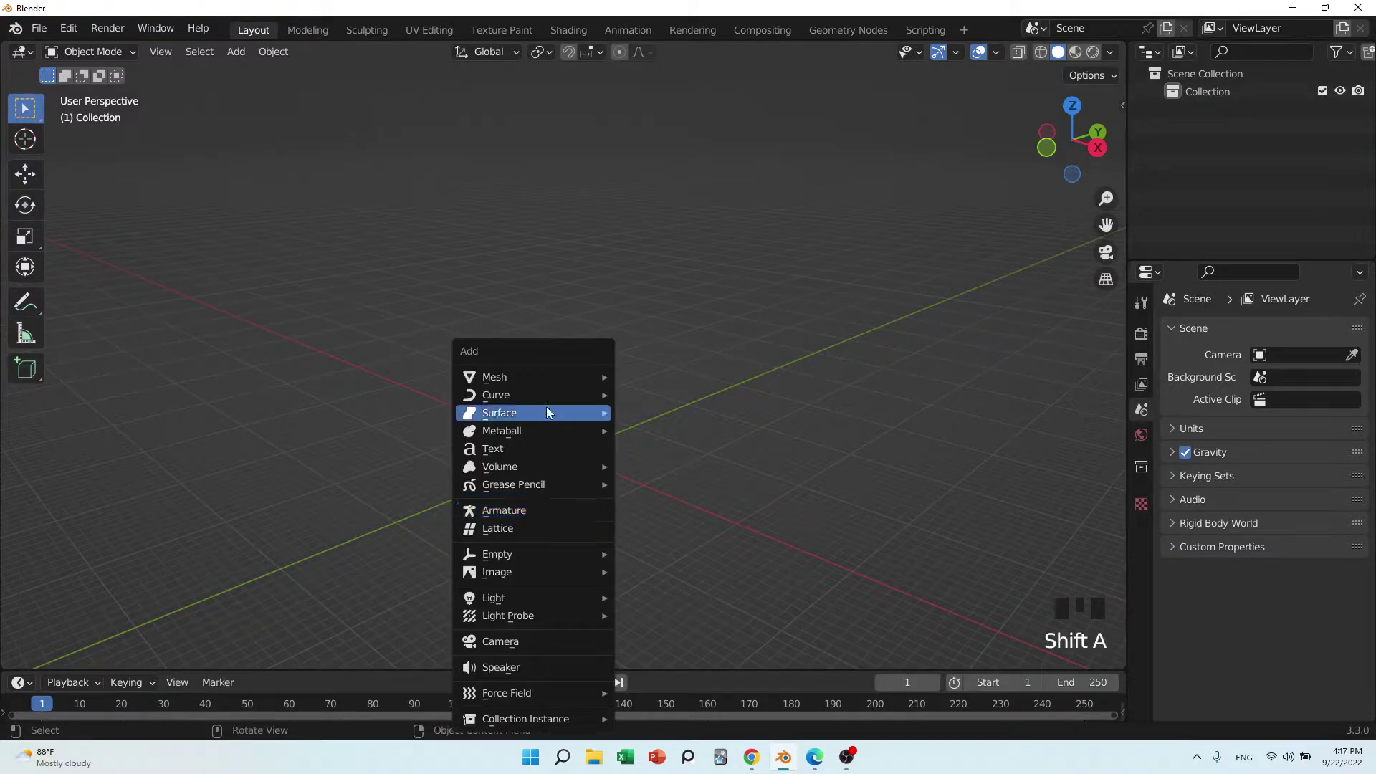
mouse_move(553, 377)
click(644, 377)
middle_drag(645, 380, 581, 497)
scroll(582, 497, up, 8)
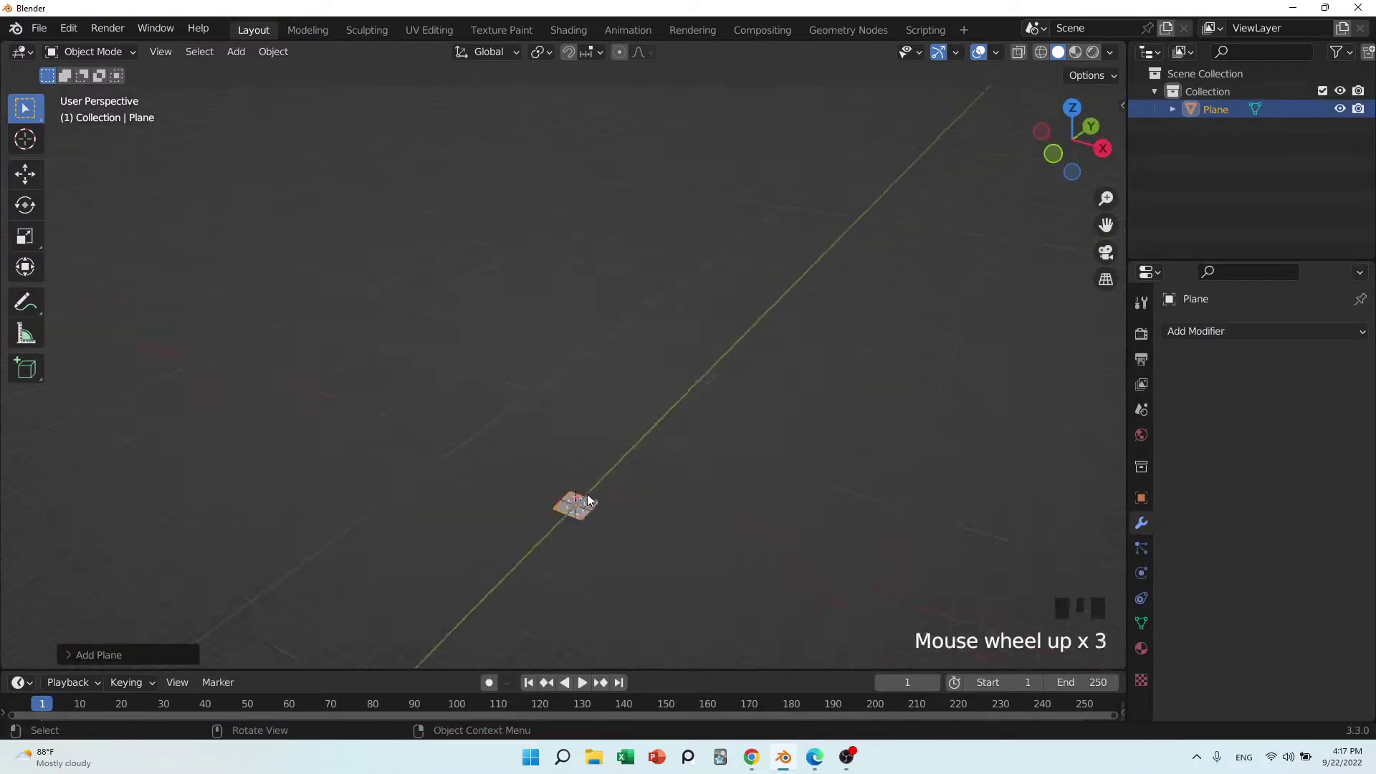
Add a Solidify modifier to the plane.
shift+middle_drag(590, 620, 1146, 367)
key(shift+c)
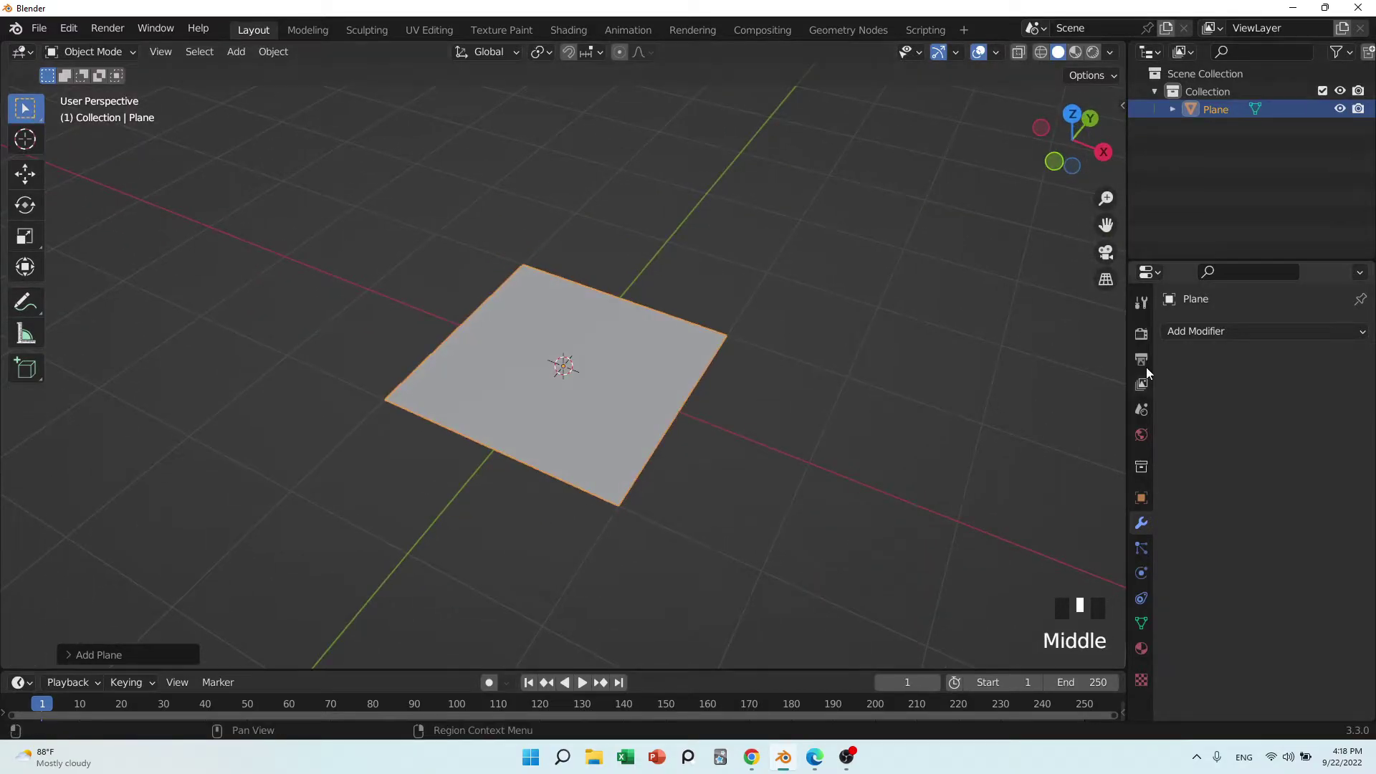
click(1205, 336)
click(1003, 631)
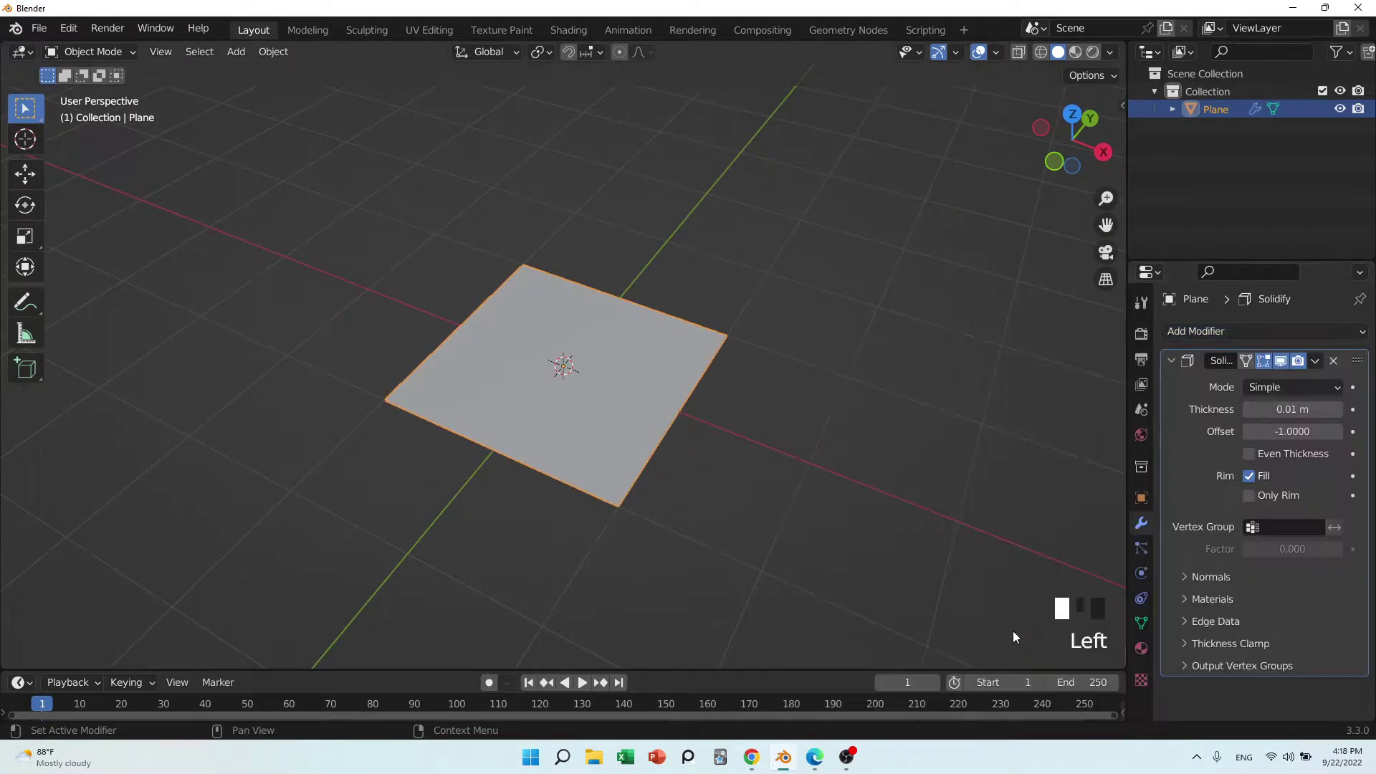
Set the Solidify modifier's thickness to 0.2 m.
middle_drag(792, 548, 770, 484)
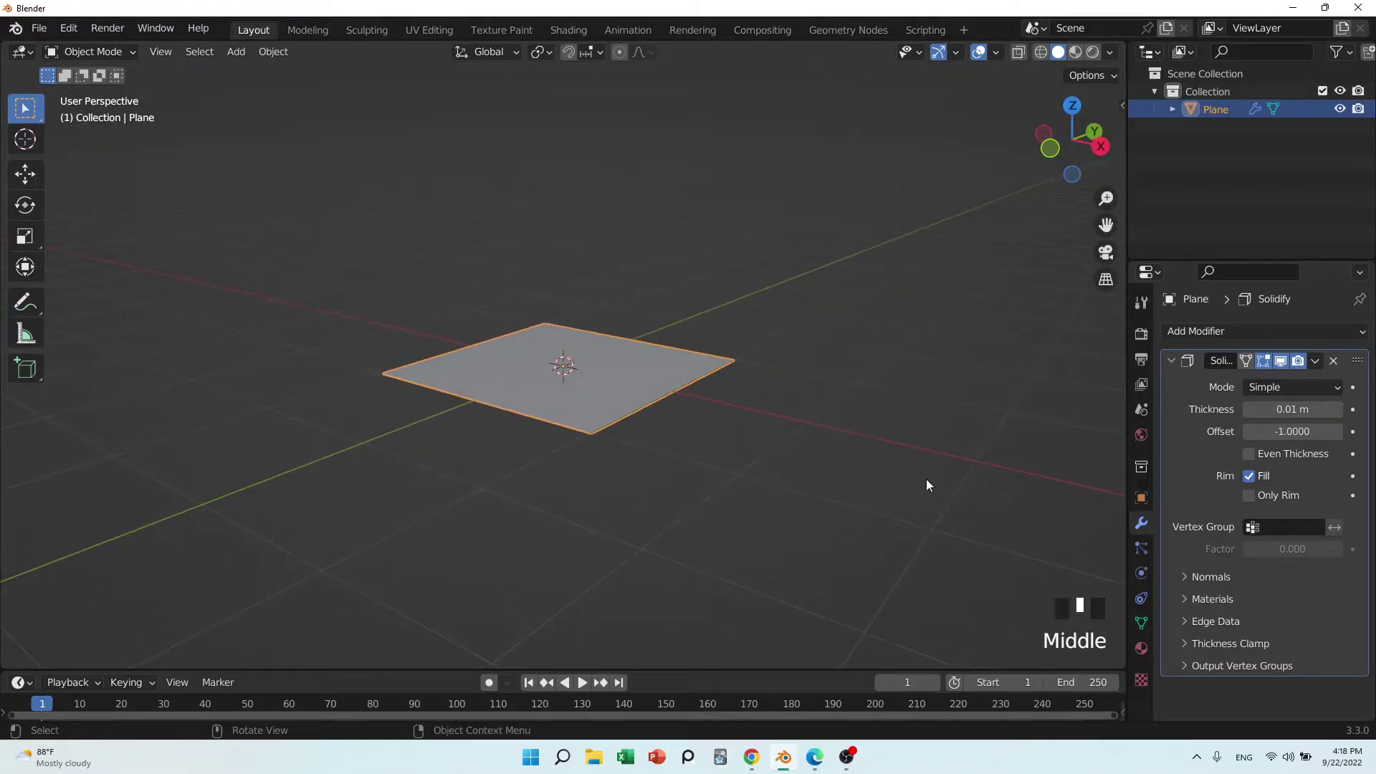
mouse_move(1285, 408)
mouse_down()
mouse_move(1365, 408)
mouse_move(1175, 409)
mouse_move(1333, 409)
mouse_move(1283, 409)
mouse_up()
click(1282, 410)
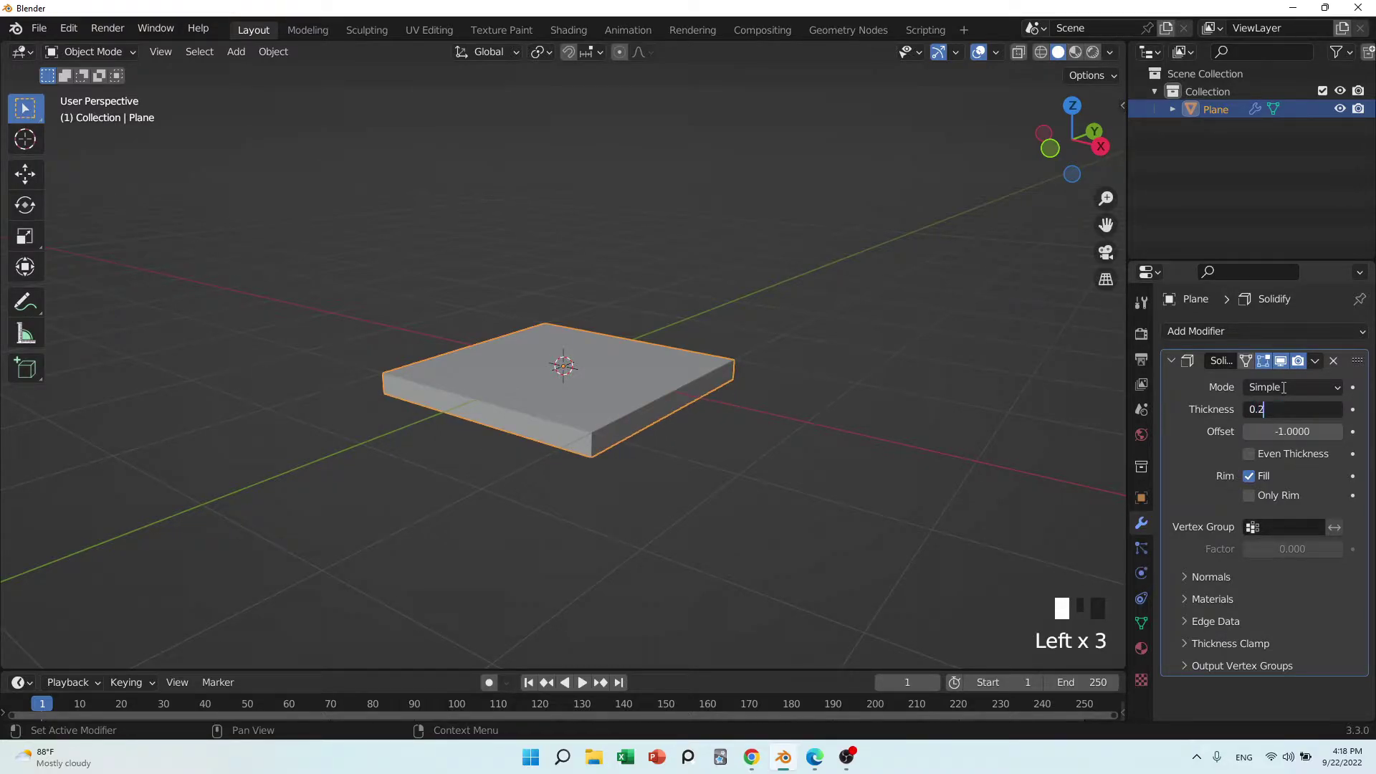
key(Return)
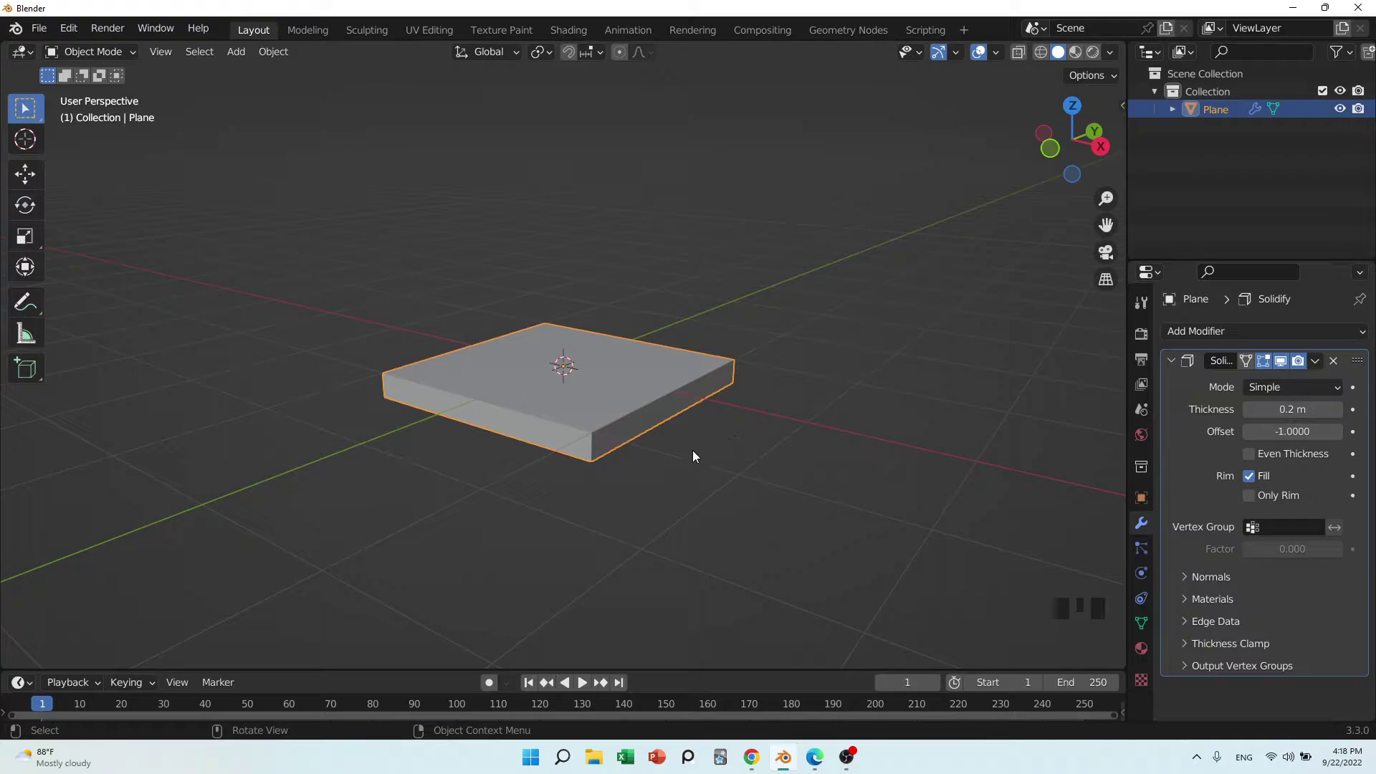
Examine the thickened plane's top and side faces from several angles and distances.
middle_drag(719, 475, 715, 480)
scroll(647, 510, up, 3)
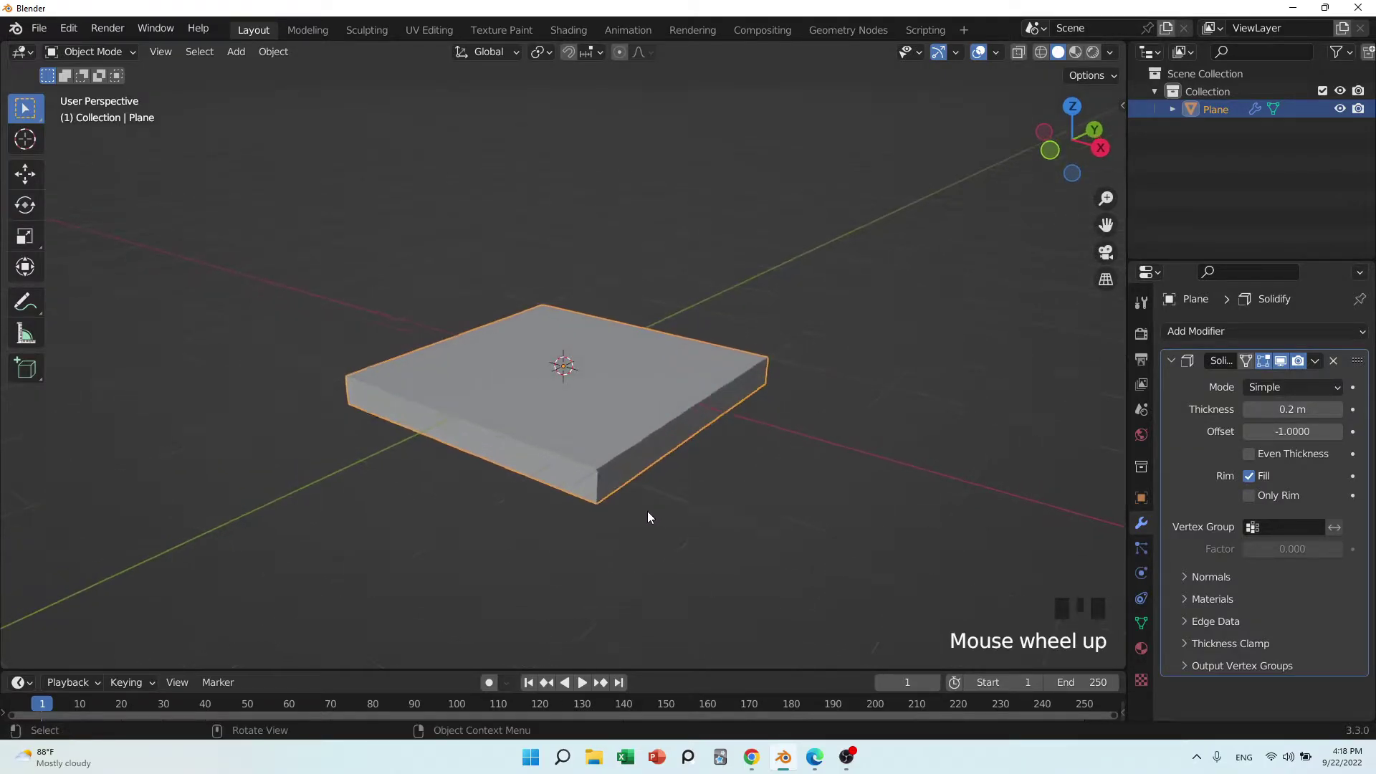
scroll(728, 478, down, 6)
middle_drag(618, 448, 683, 463)
scroll(599, 459, up, 4)
scroll(674, 450, down, 2)
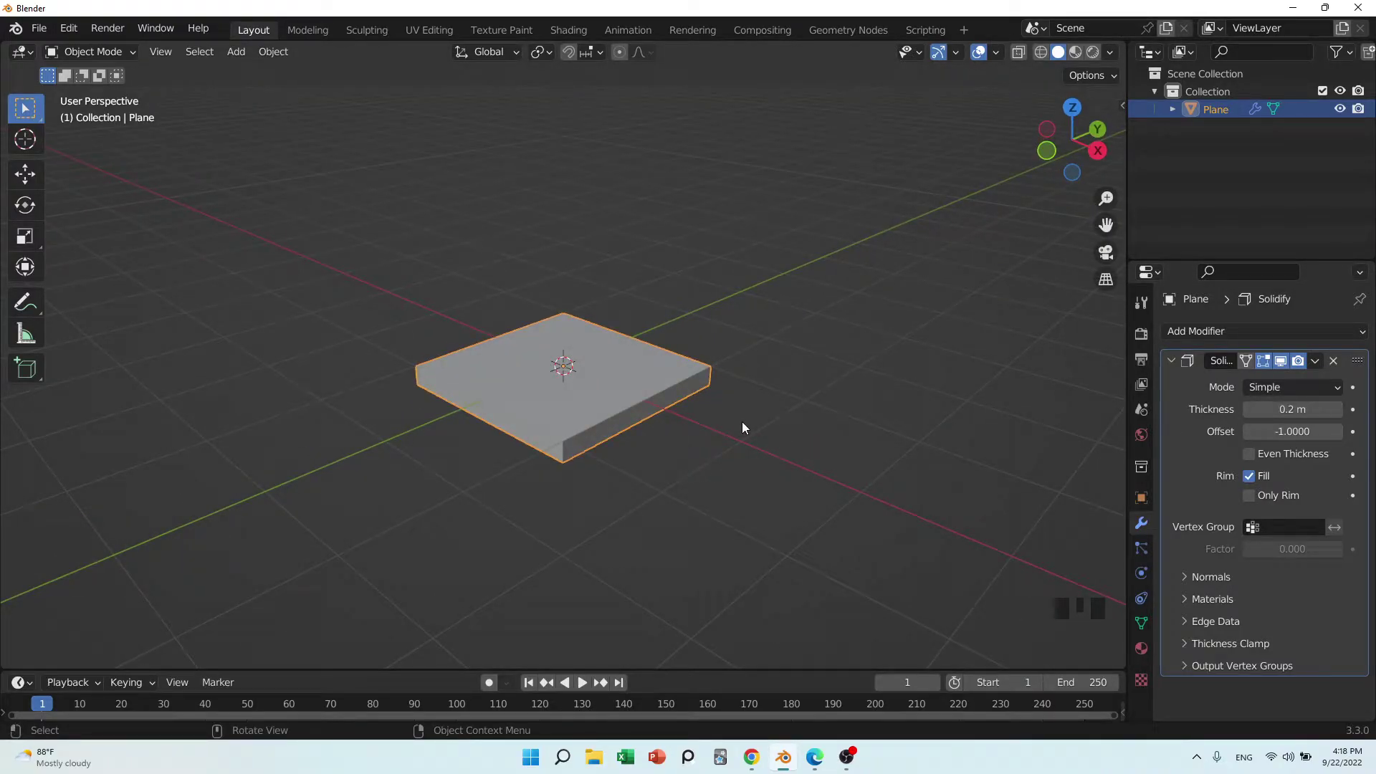
scroll(626, 456, up, 2)
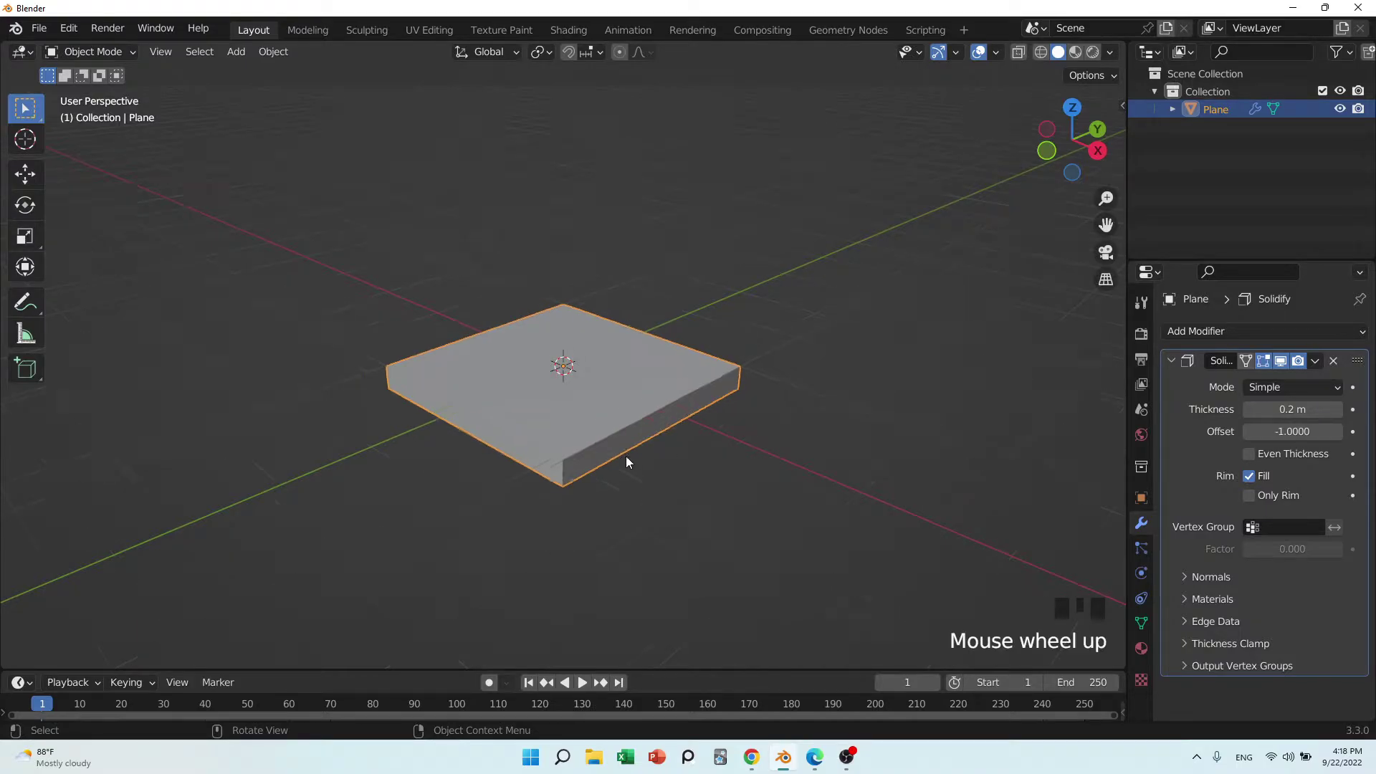
shift+middle_drag(682, 476, 587, 404)
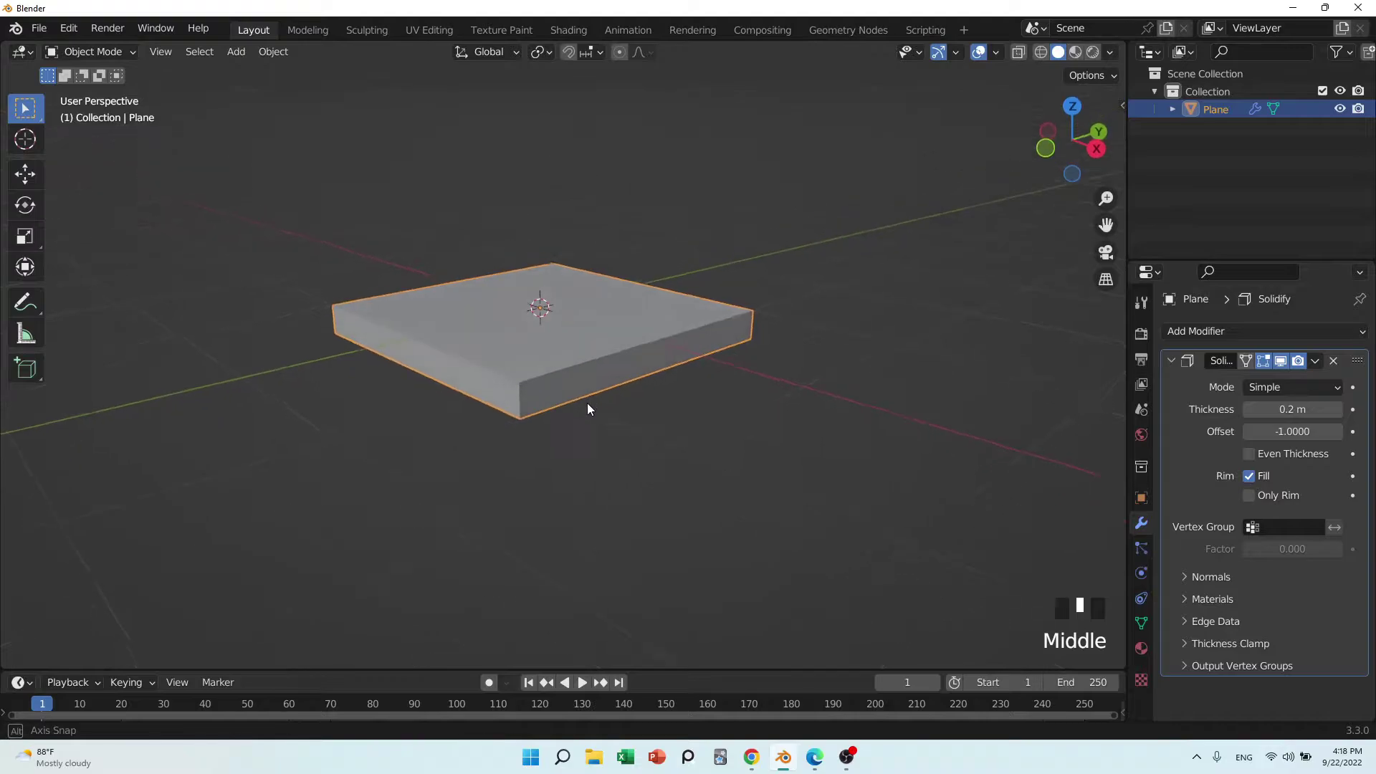
scroll(543, 390, up, 3)
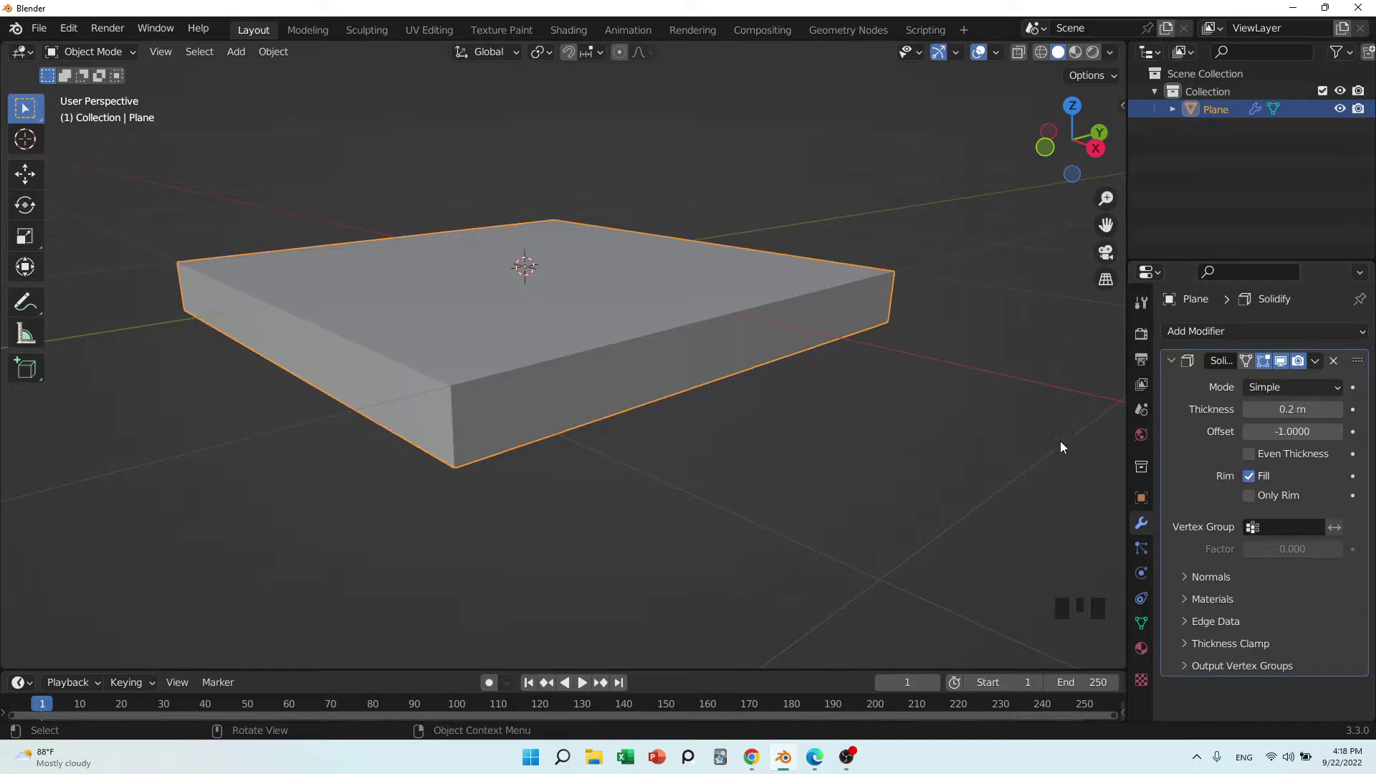
scroll(695, 459, down, 3)
middle_drag(695, 459, 719, 477)
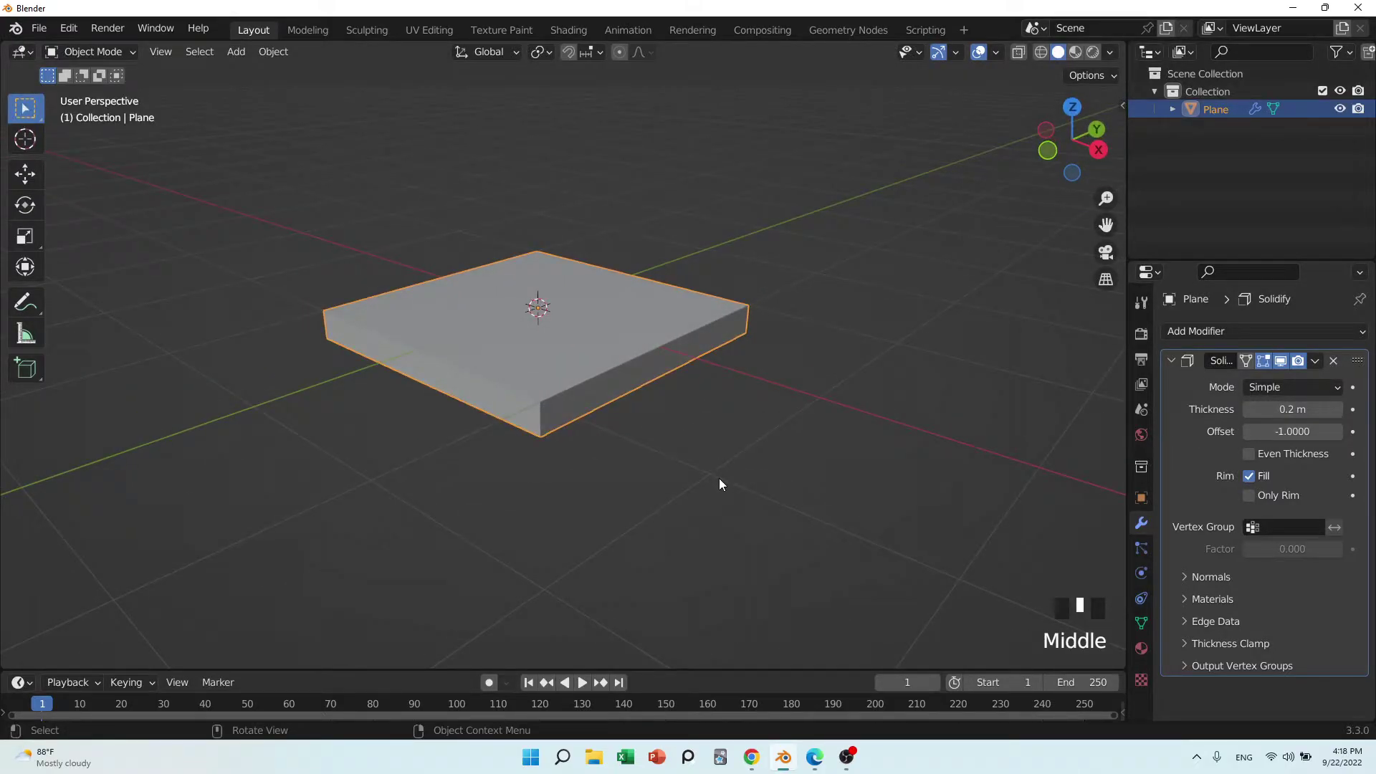
Measure the thickened plane's height along its front vertical edge.
click(33, 337)
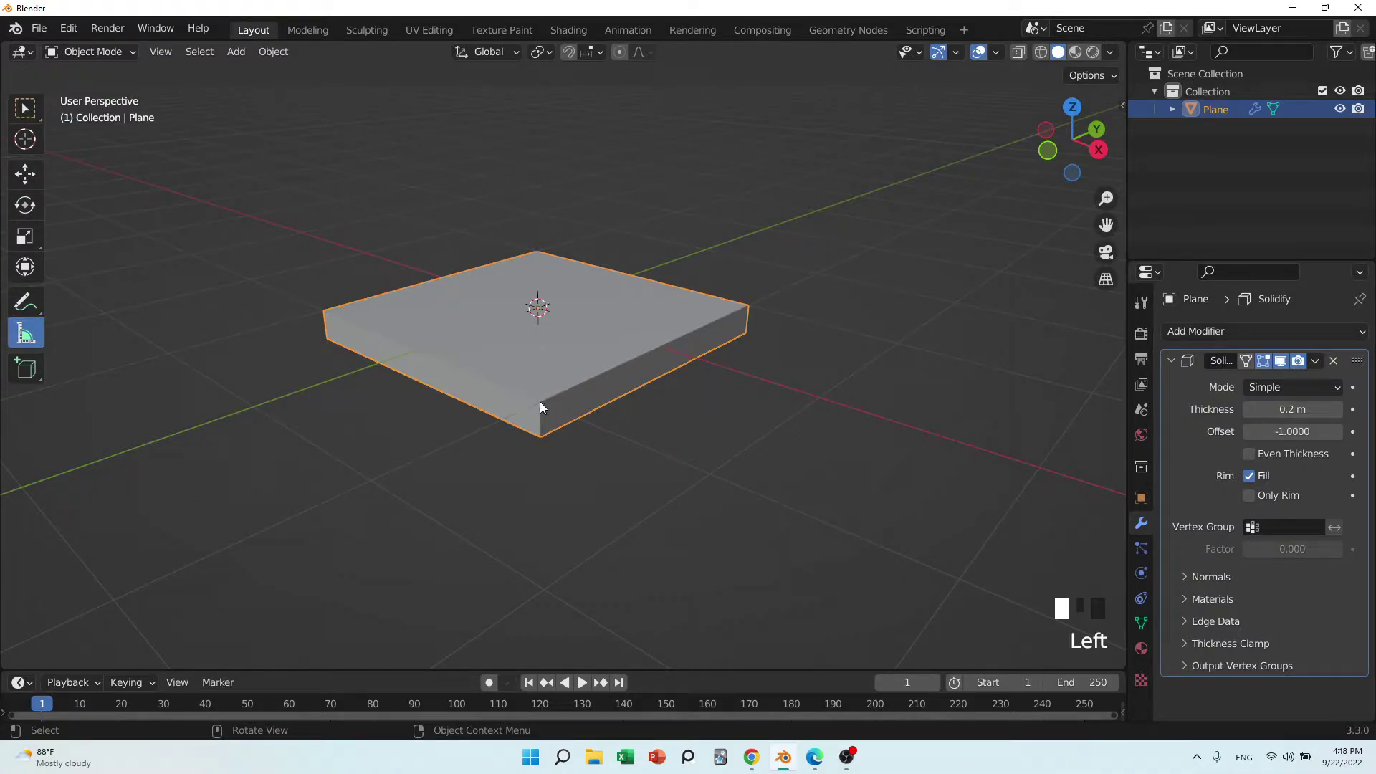
drag(542, 404, 540, 432)
middle_drag(602, 467, 1044, 439)
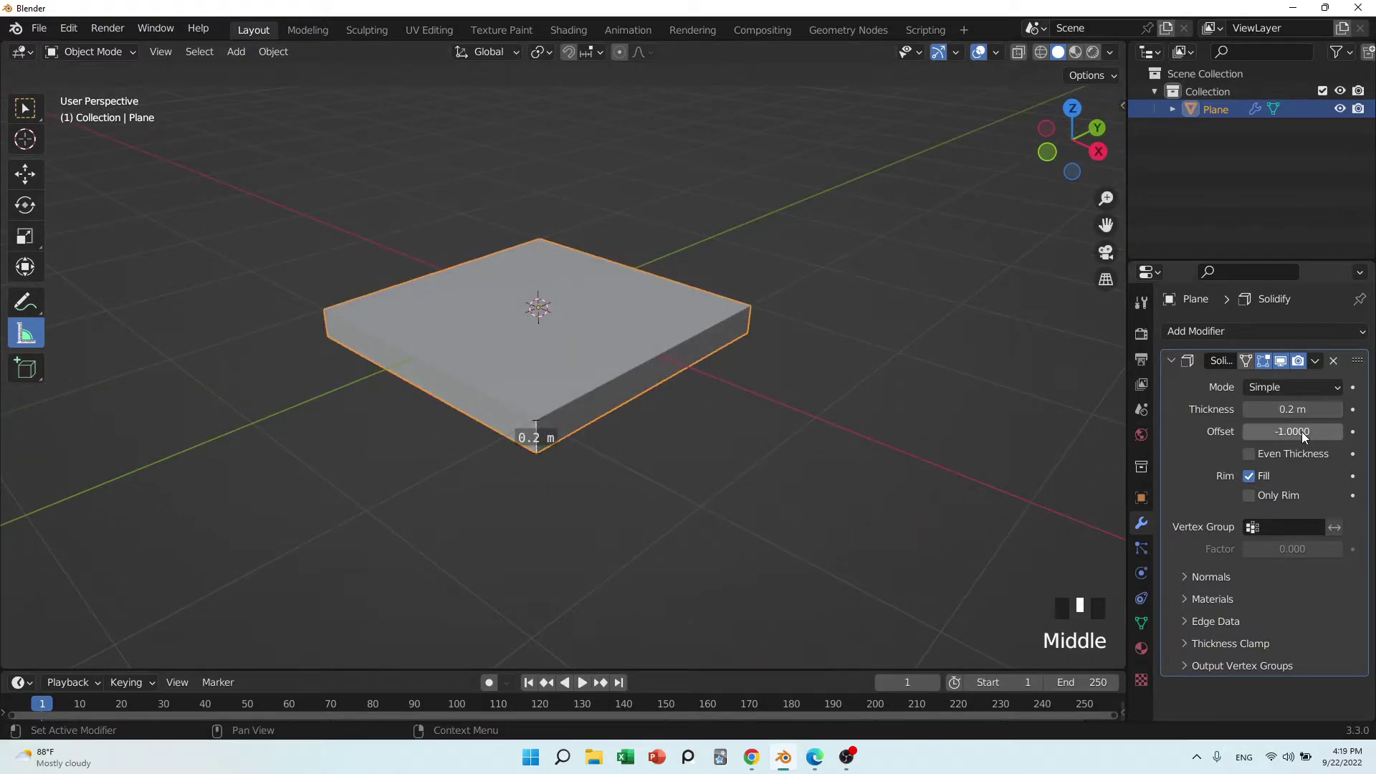
Compare Solidify offsets of 1 and -1 on the plane, finishing with the offset at 1.
drag(1292, 435, 1347, 435)
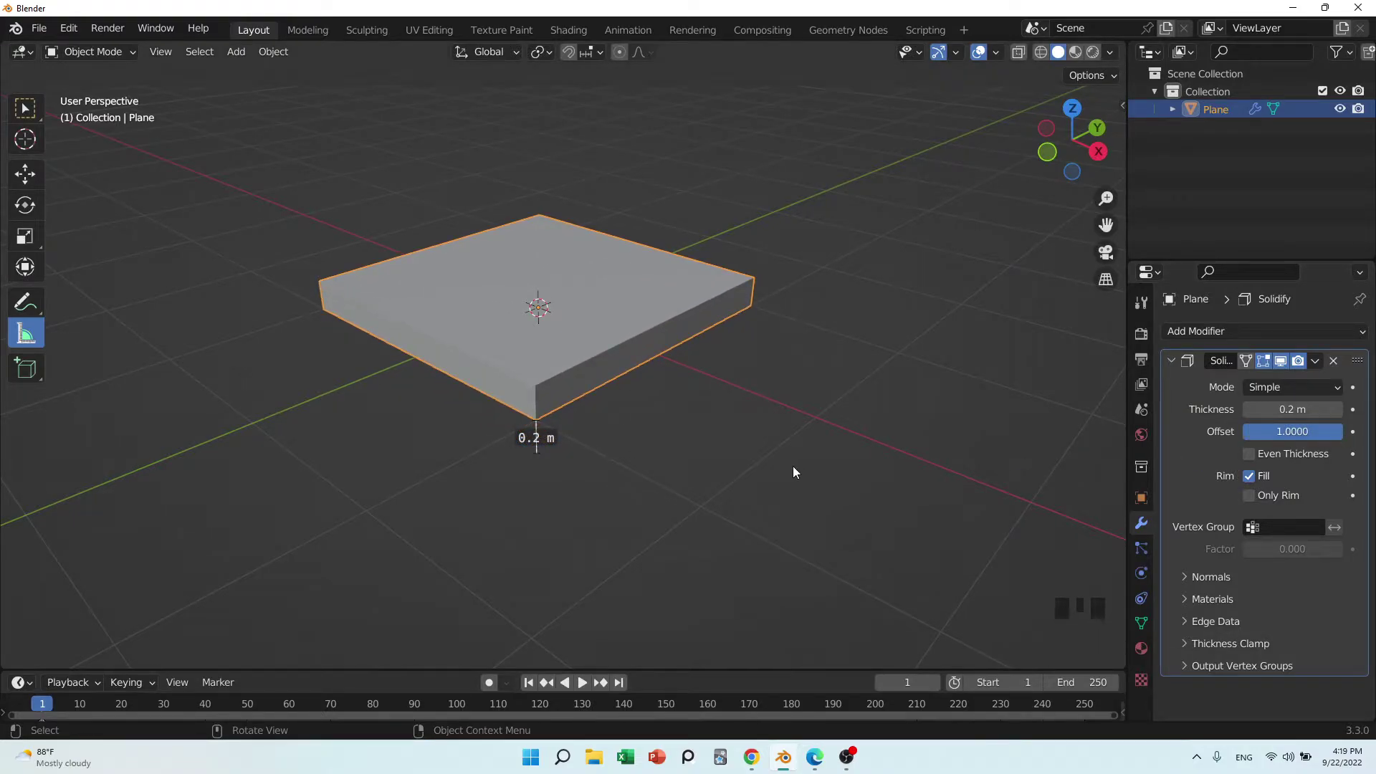
drag(1293, 435, 1269, 436)
middle_drag(913, 500, 857, 427)
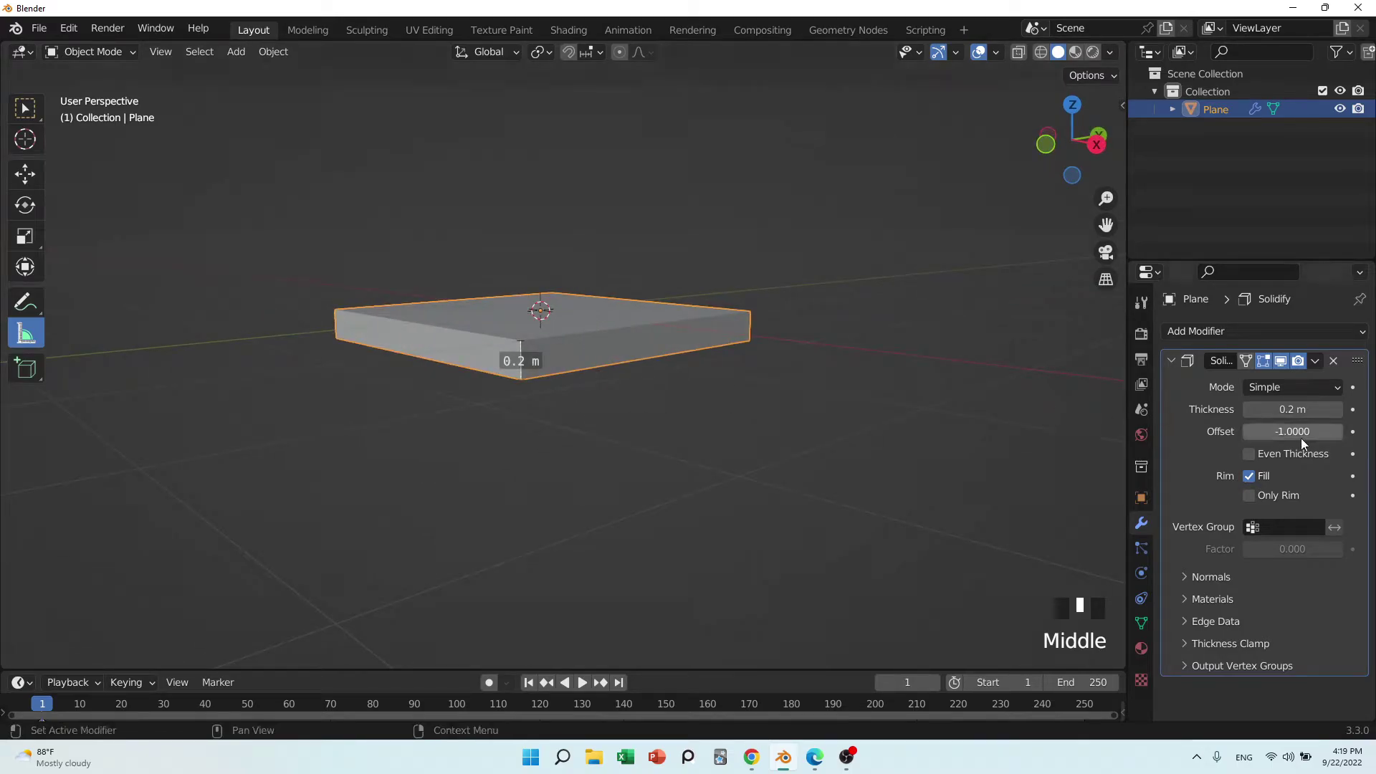
drag(1300, 435, 438, 403)
middle_drag(439, 405, 501, 370)
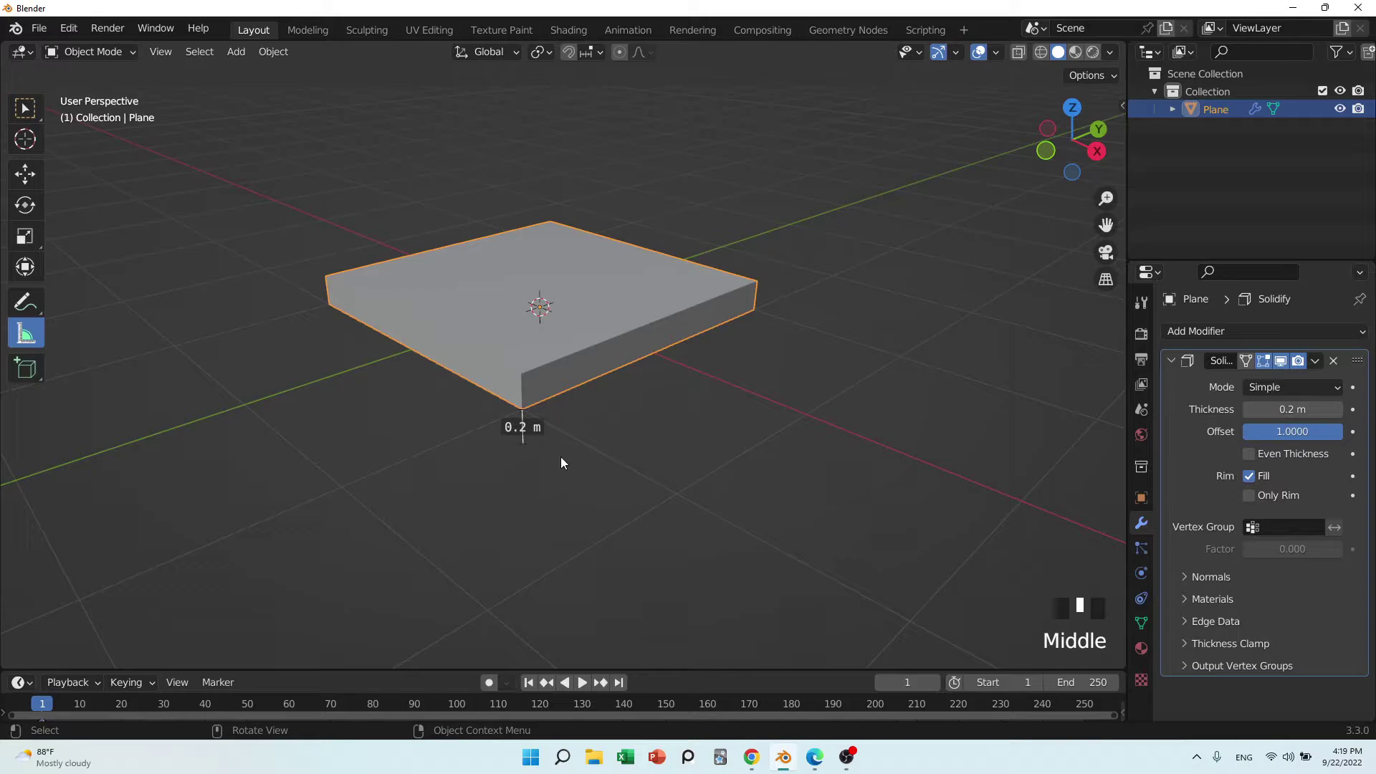
Return to the Select Box tool and switch the Solidify rim Fill off and on again to compare the results.
click(25, 109)
middle_drag(711, 492, 726, 502)
click(1249, 476)
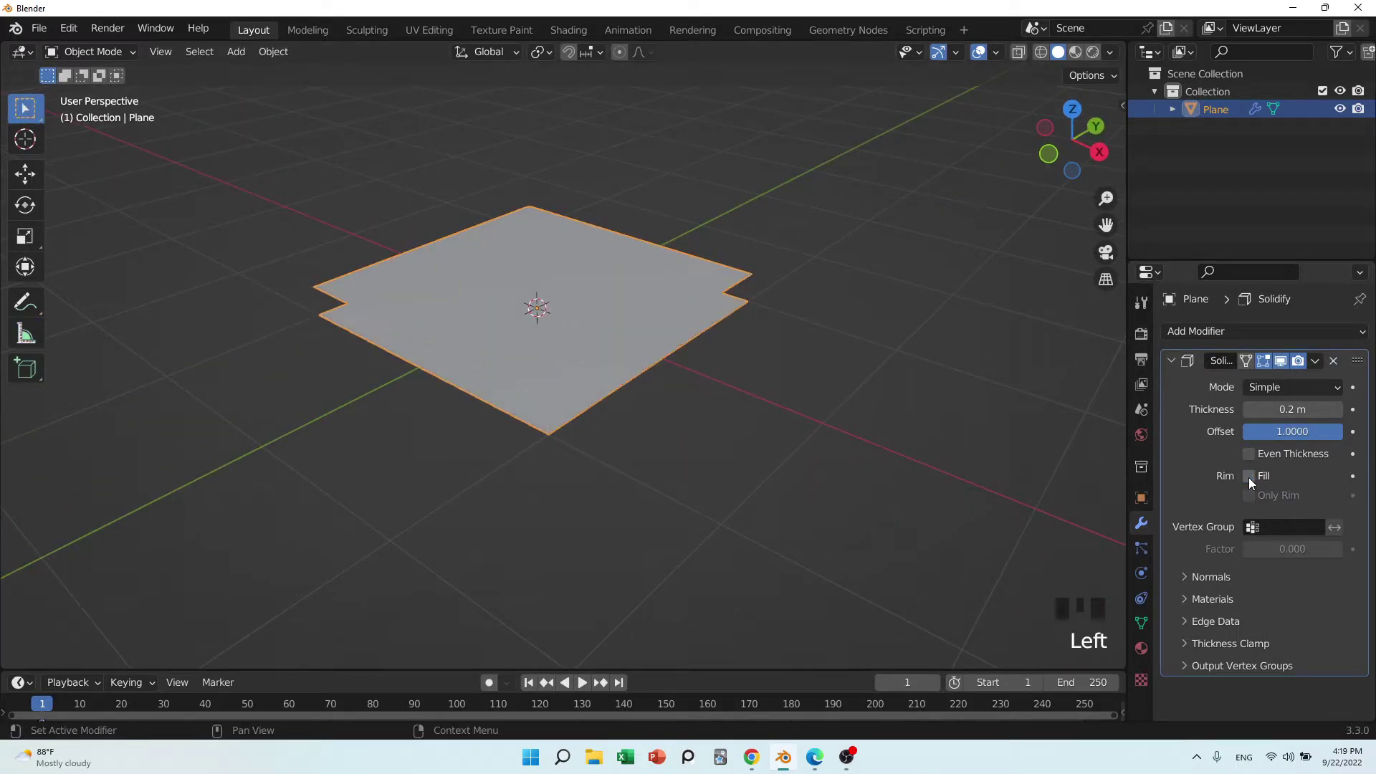
middle_drag(763, 441, 723, 374)
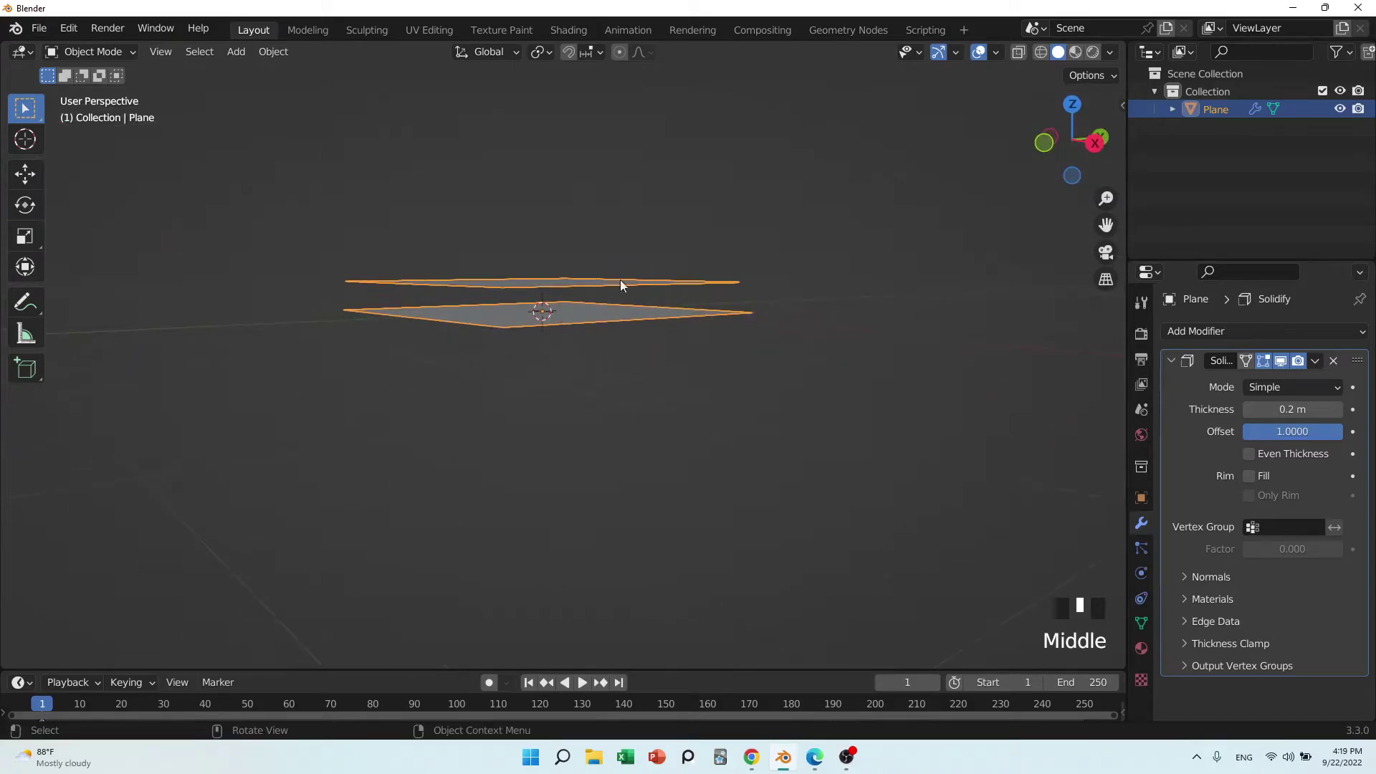
click(1249, 475)
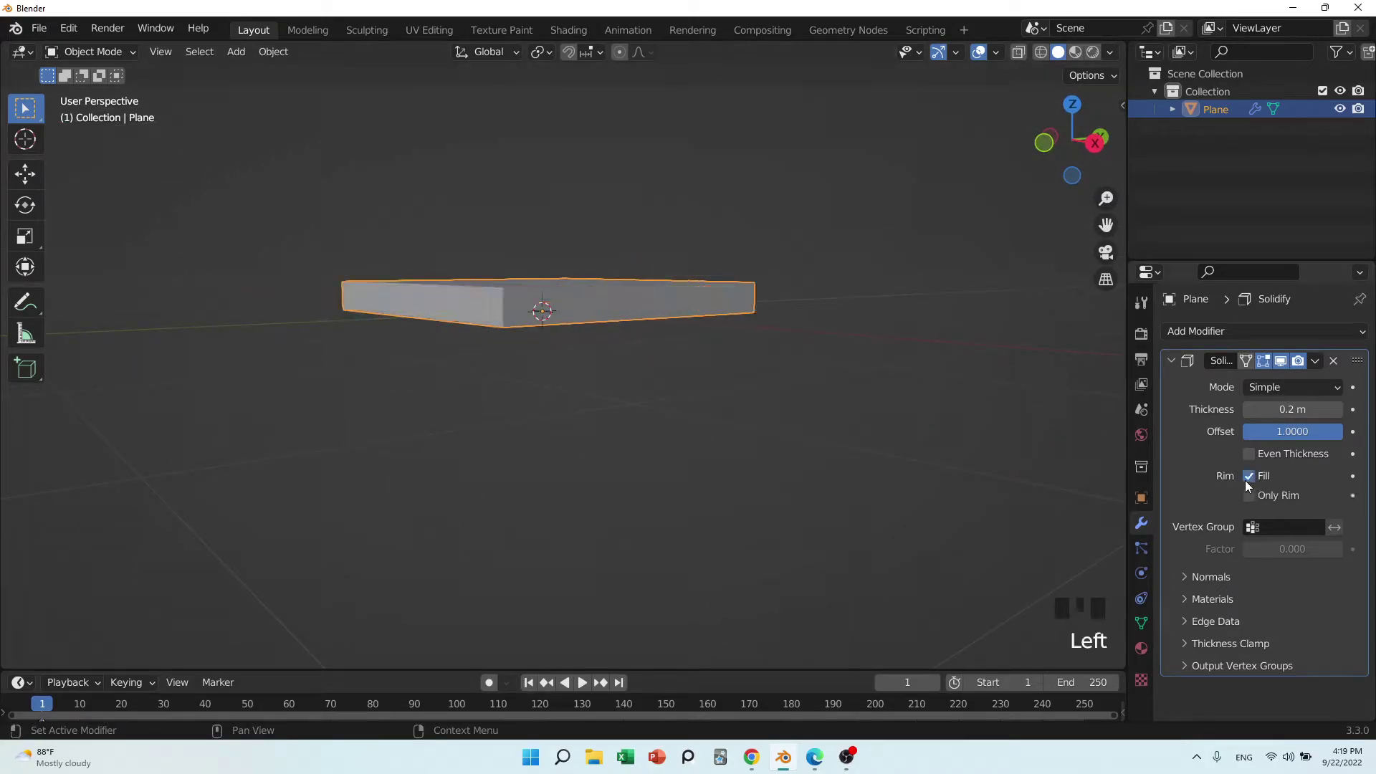
middle_drag(710, 416, 670, 463)
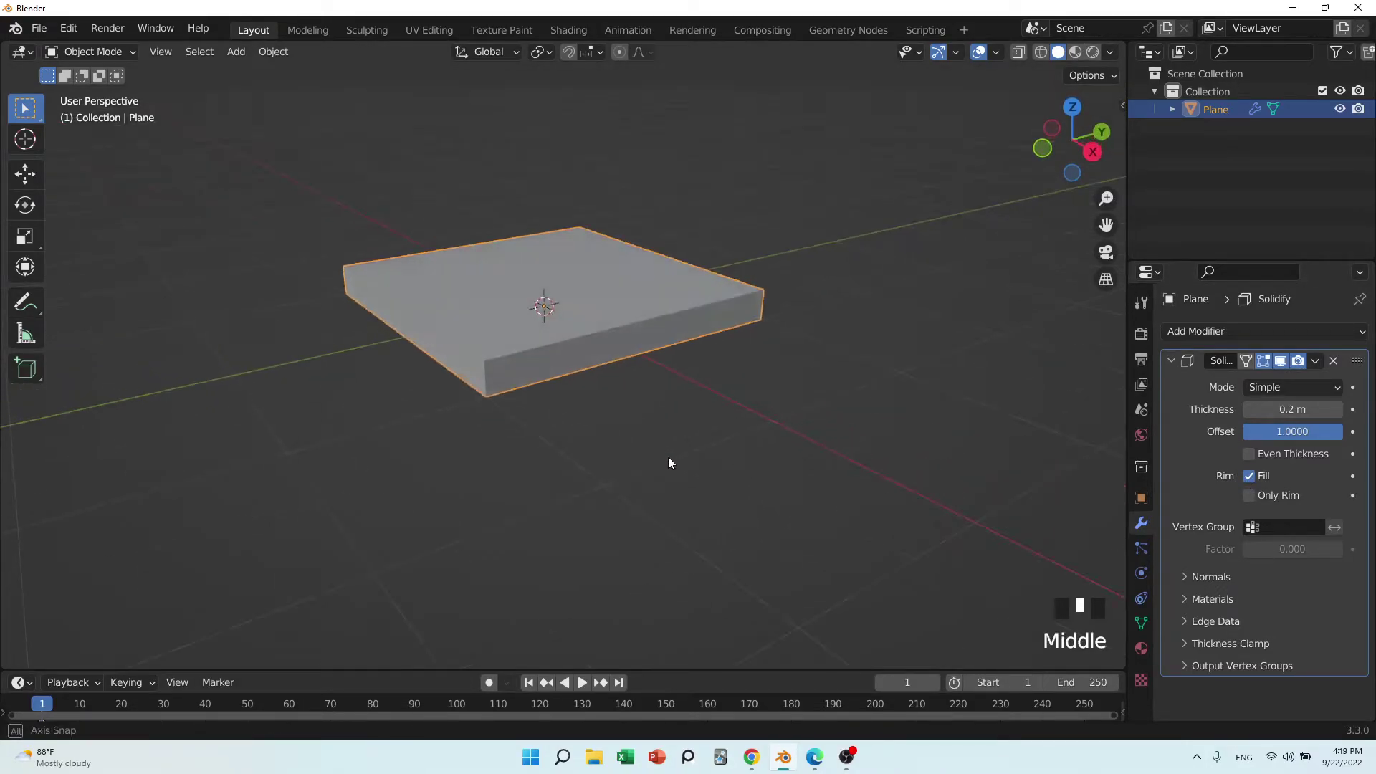
Try the Solidify modifier's Even Thickness, Only Rim and Fill options, switching each one and restoring it.
click(1252, 460)
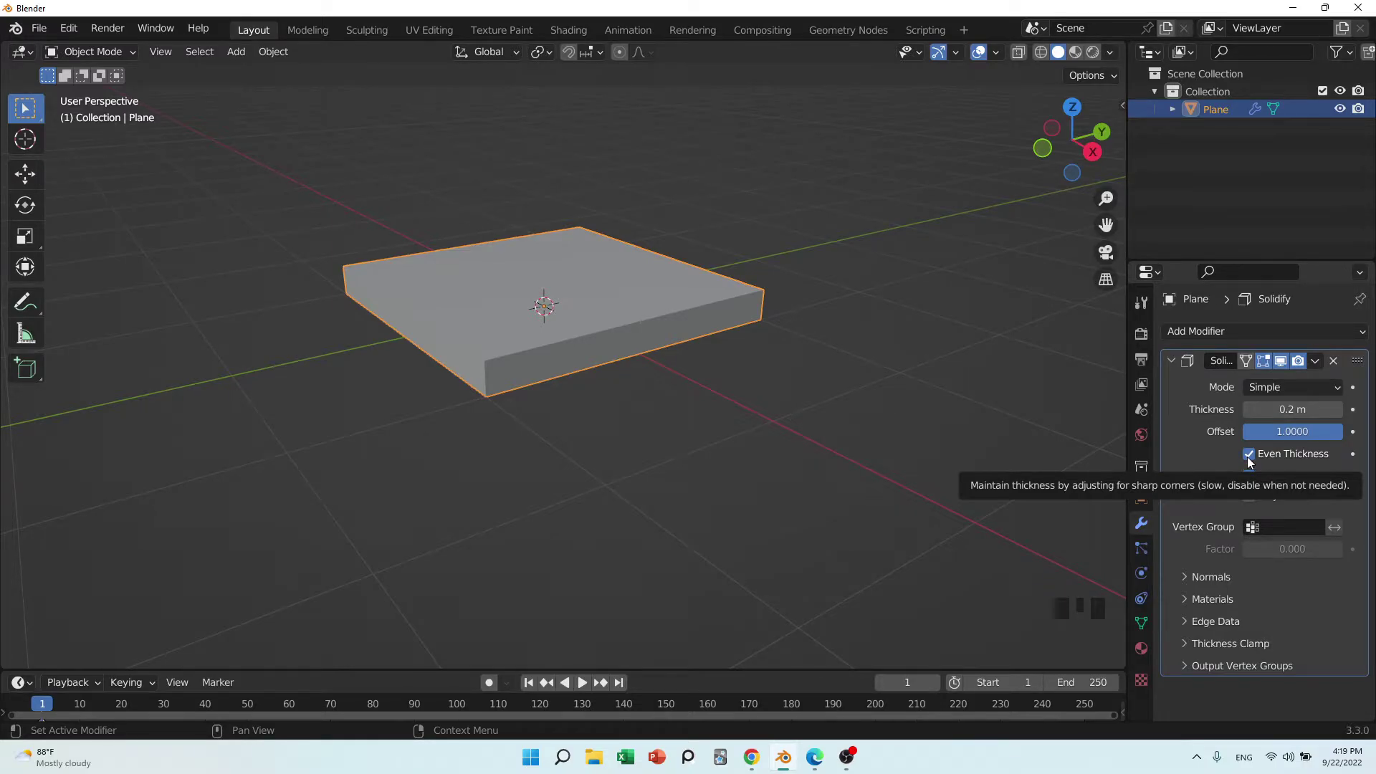
click(1248, 456)
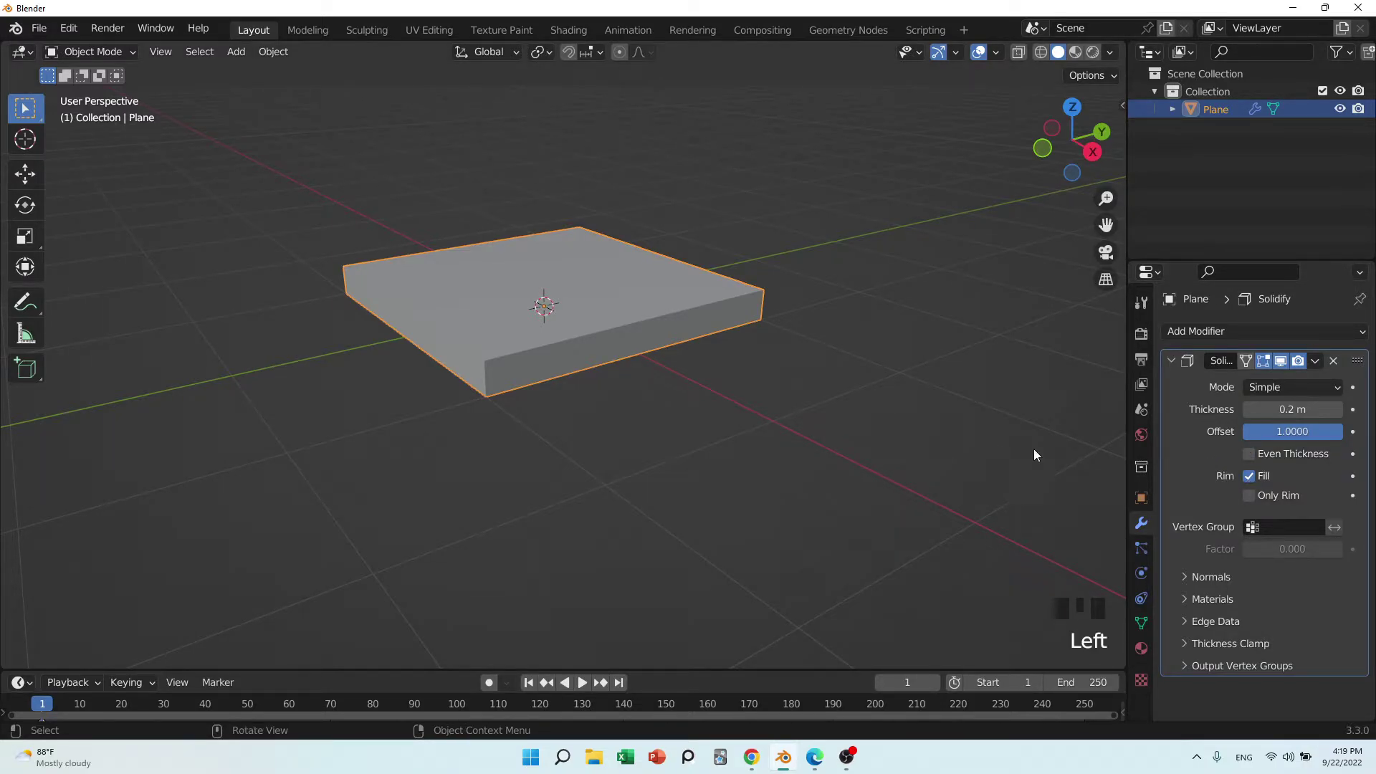
click(1248, 496)
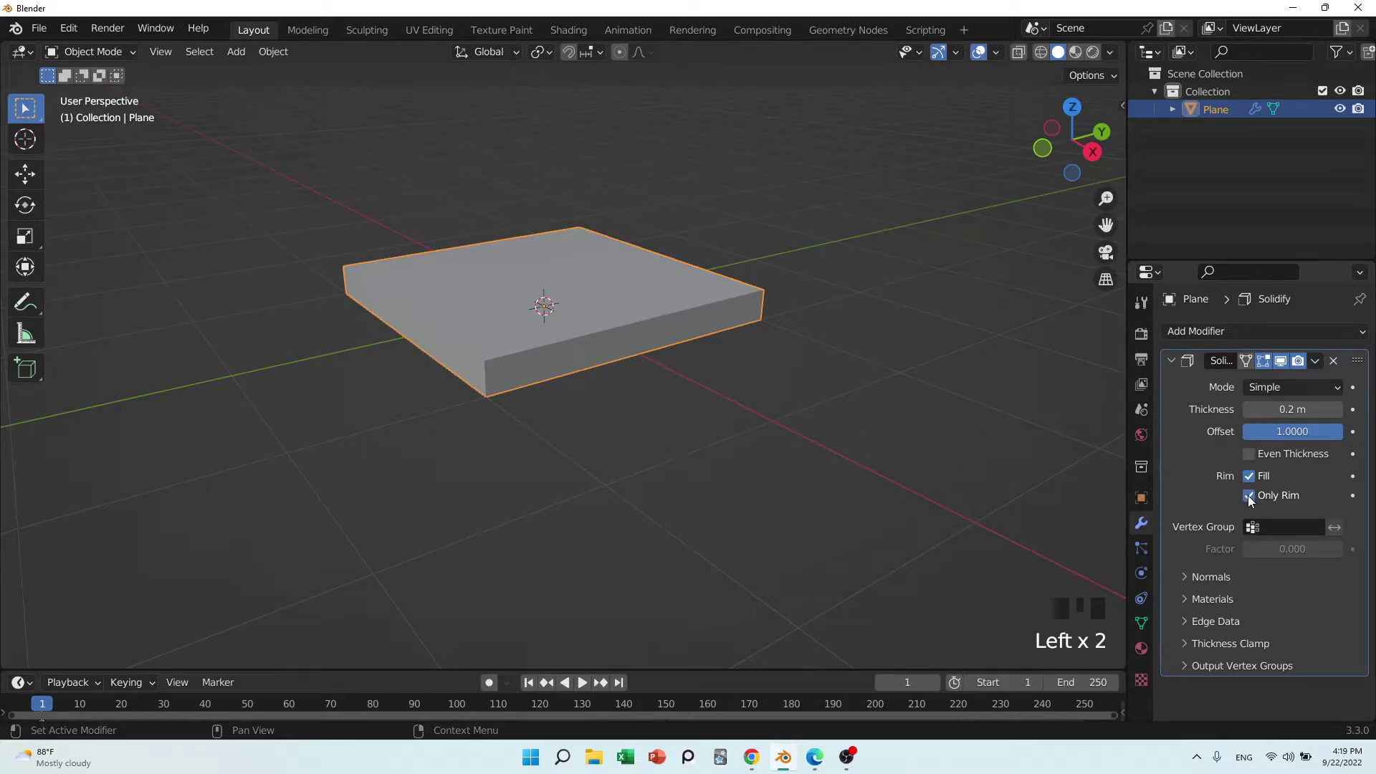
click(1248, 496)
scroll(785, 413, down, 2)
middle_drag(785, 413, 824, 421)
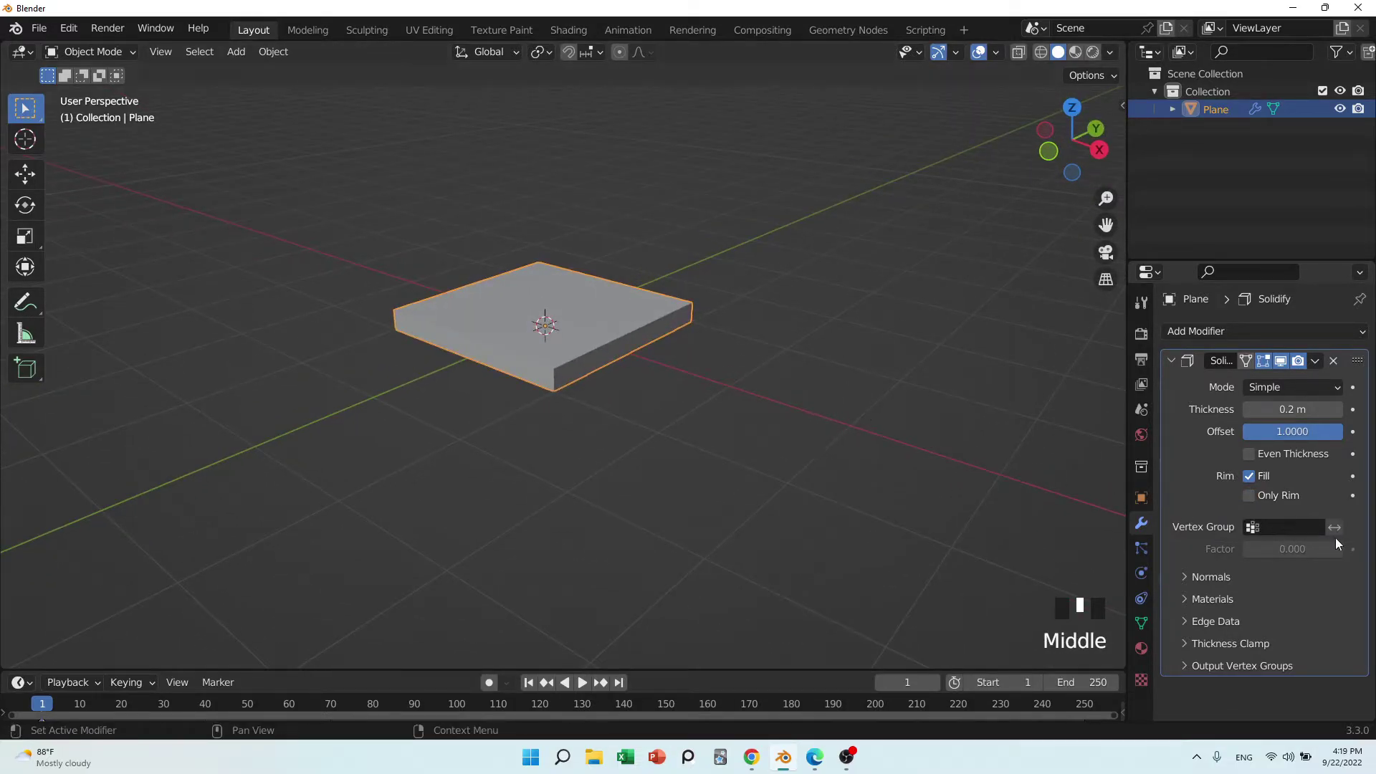
click(1250, 476)
click(1249, 477)
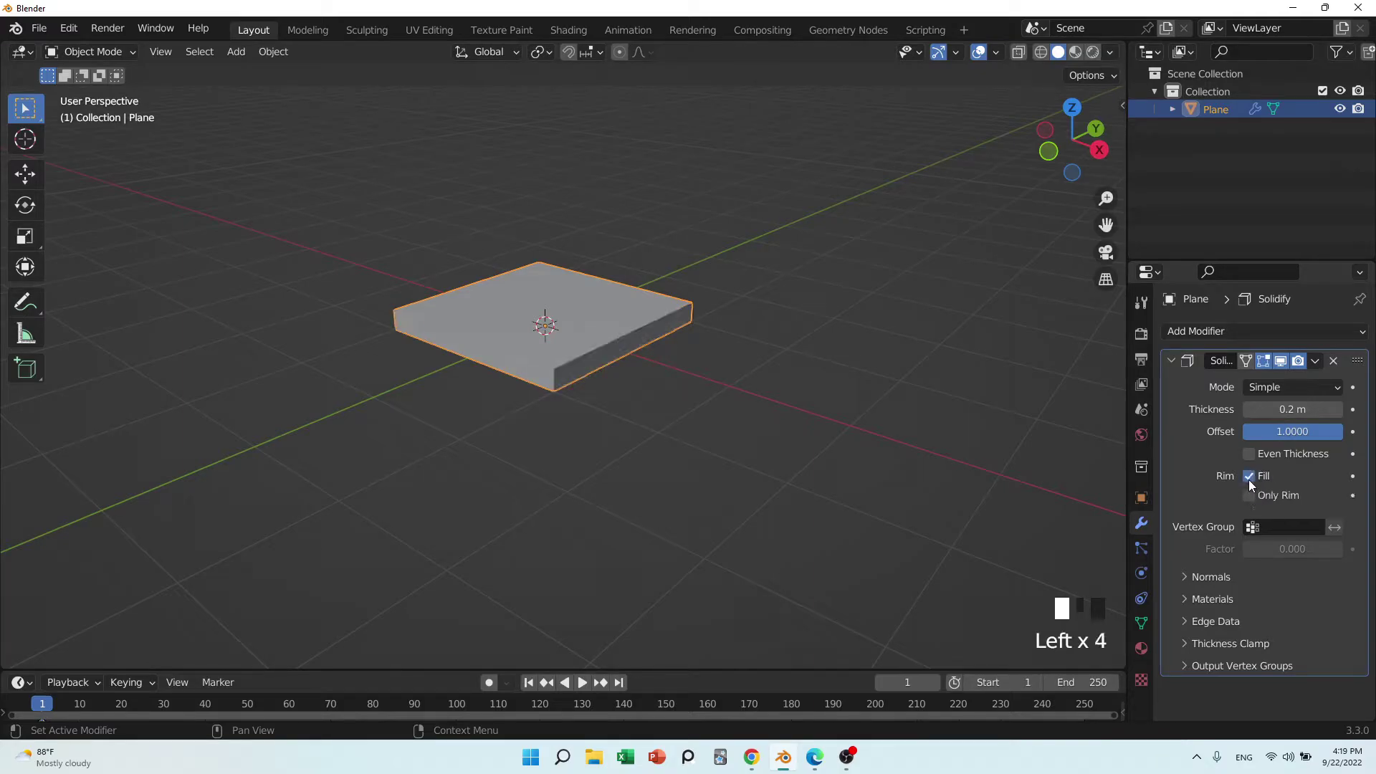
Check the available Solidify modes without changing the Simple mode, and delete the plane.
middle_drag(904, 483, 797, 467)
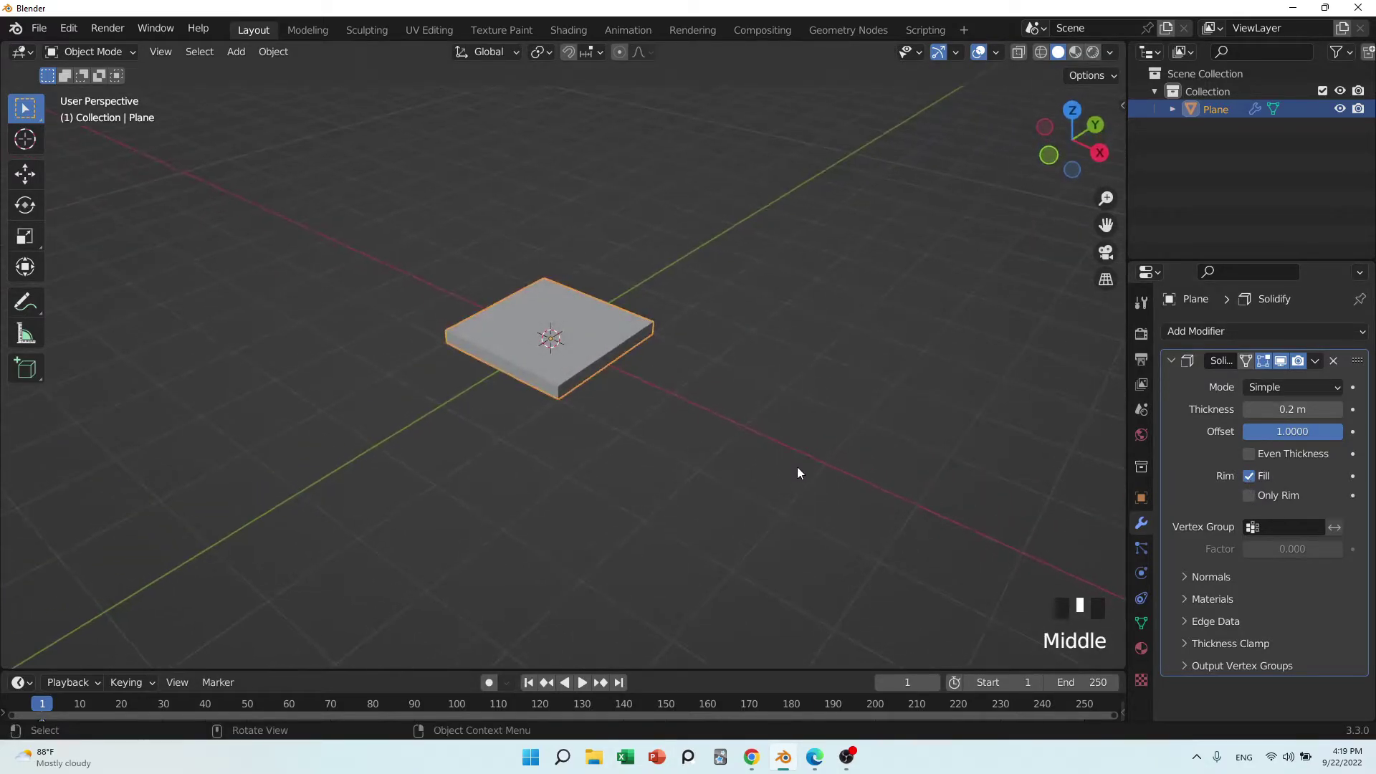
click(1304, 389)
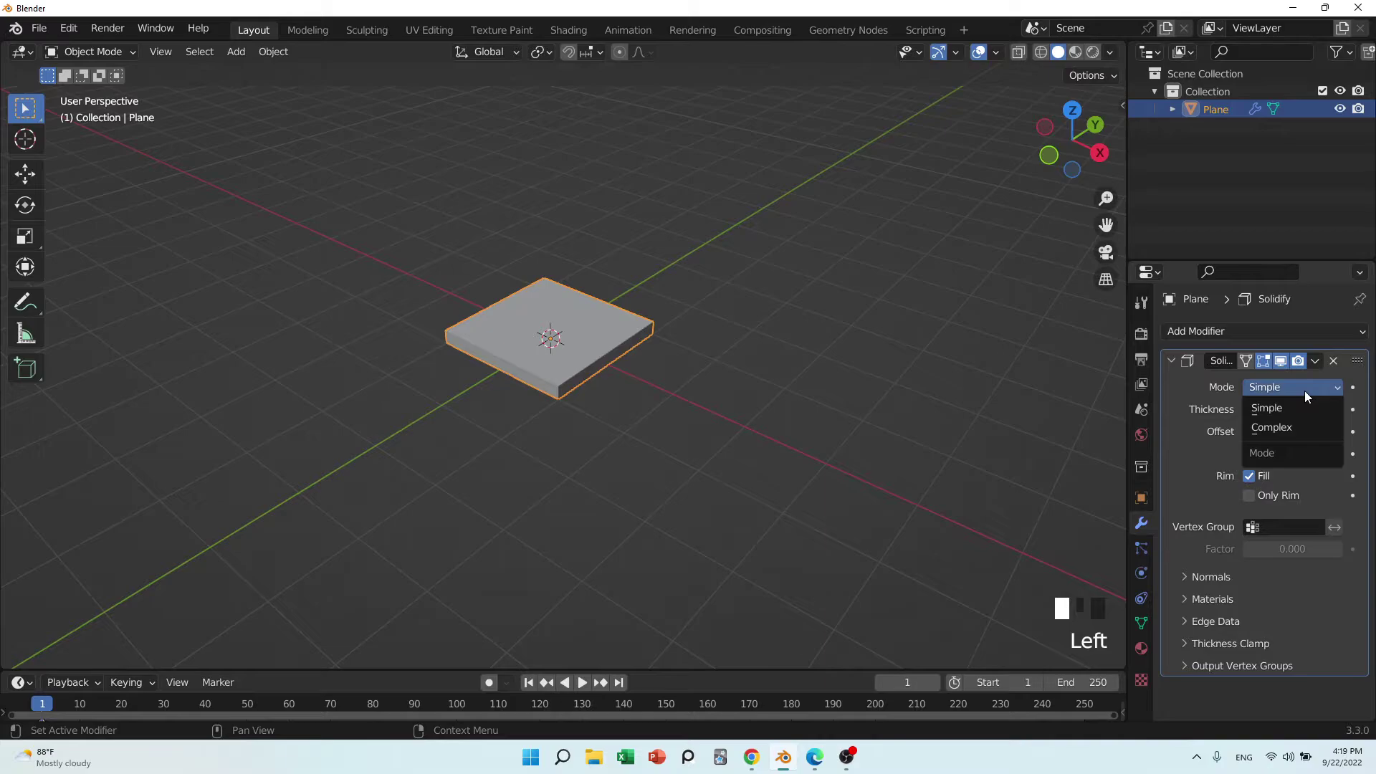
click(1305, 390)
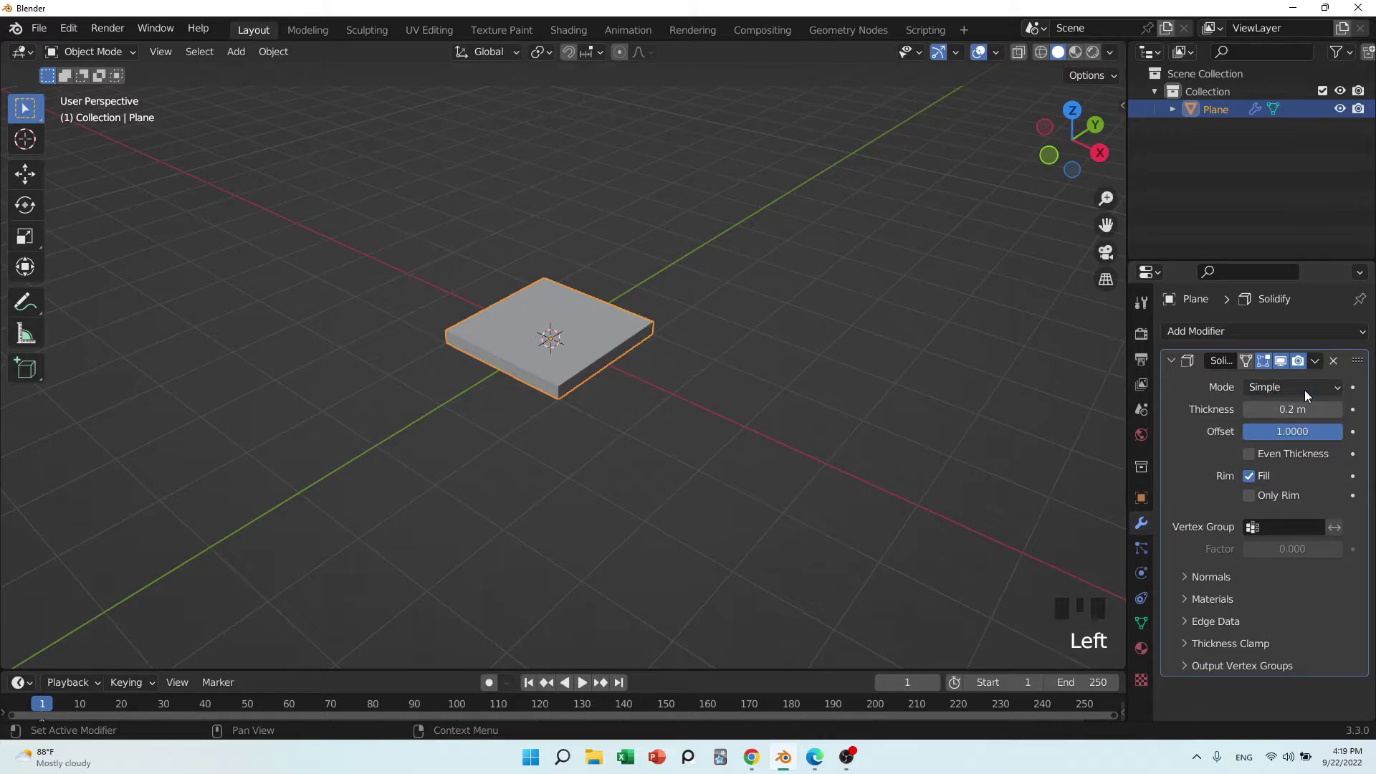
key(x)
click(589, 399)
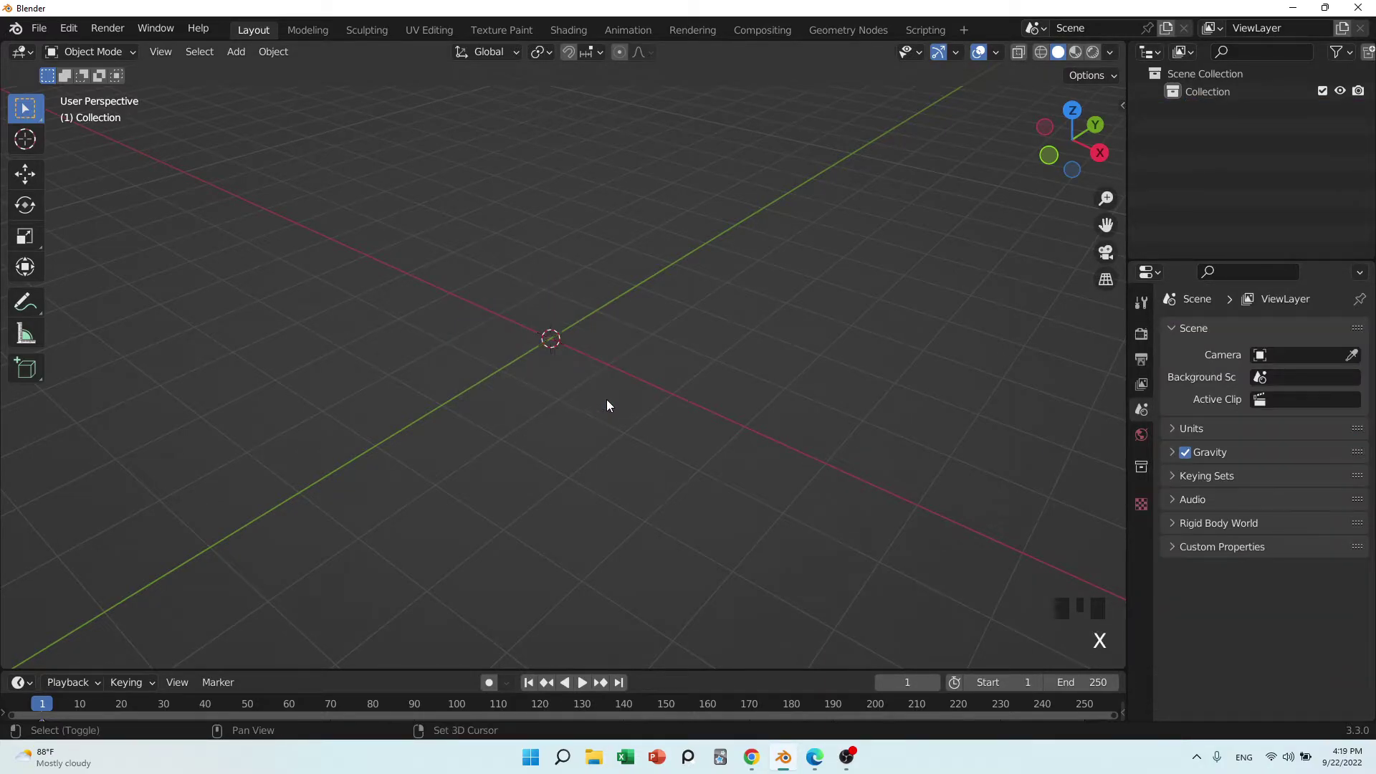
Add a mesh cube at the origin and move it upward along the Z axis.
key(shift+a)
mouse_move(599, 376)
click(703, 380)
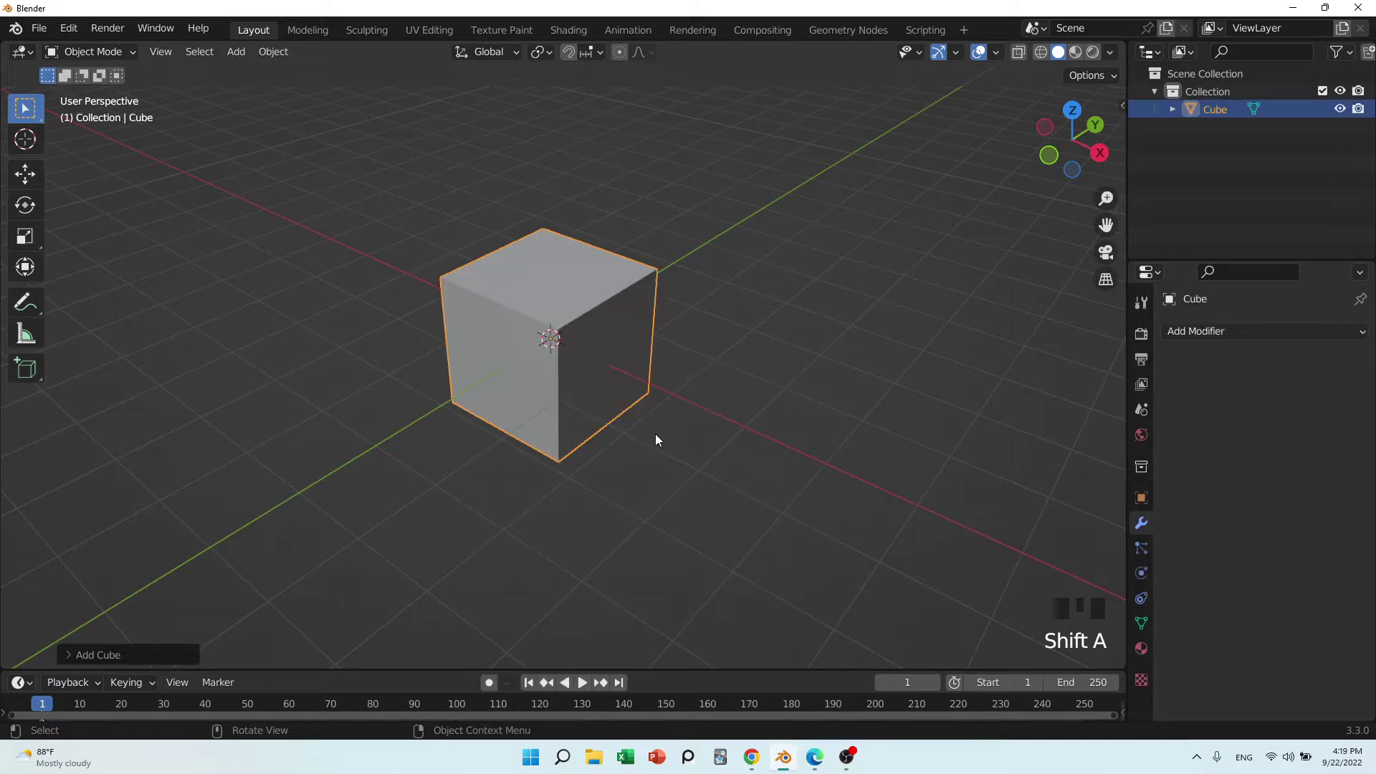
mouse_move(655, 433)
middle_down()
mouse_move(659, 412)
mouse_move(659, 431)
middle_up()
key(g)
key(z)
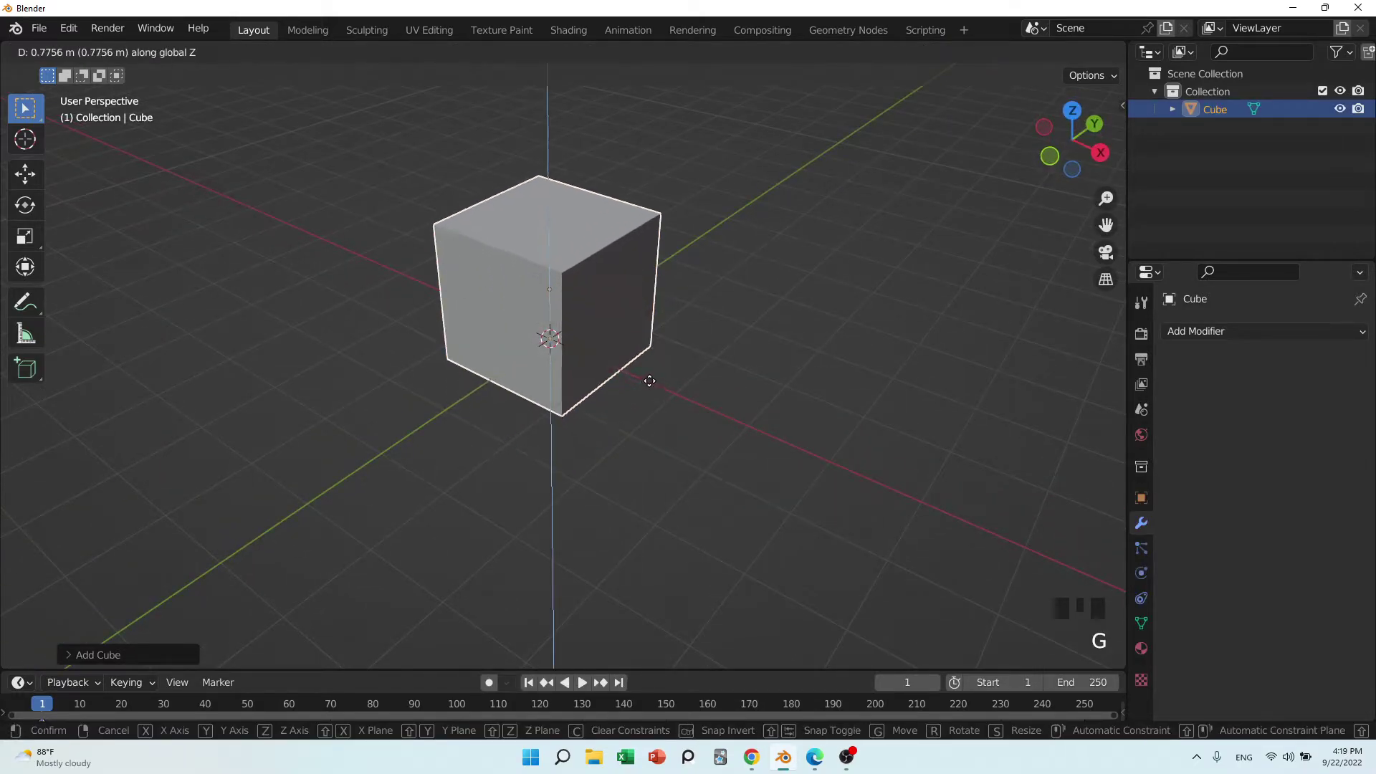
click(645, 362)
In Edit Mode, delete the cube's top face and the two side faces facing the view, leaving a floor and two walls.
scroll(647, 377, down, 3)
middle_drag(647, 377, 657, 423)
key(Tab)
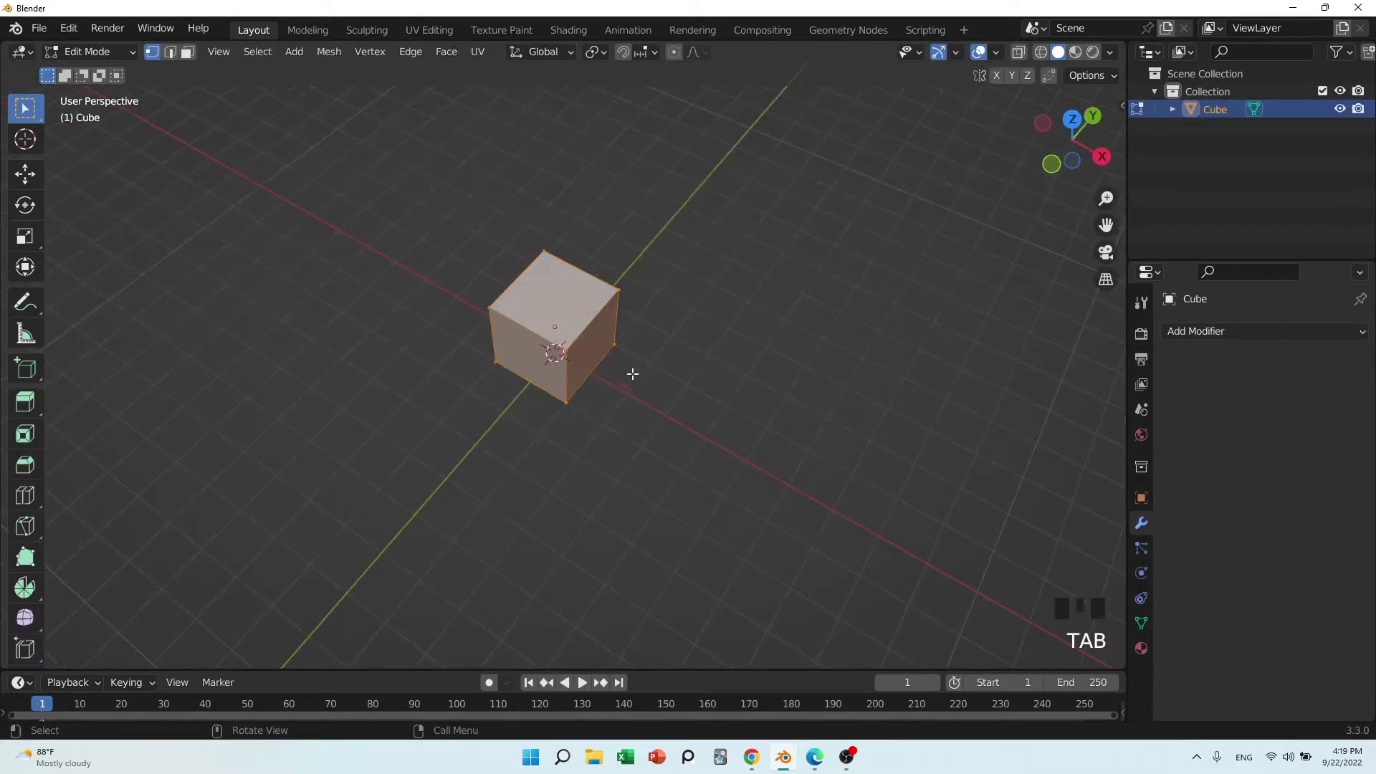
click(565, 305)
key(3)
click(588, 351)
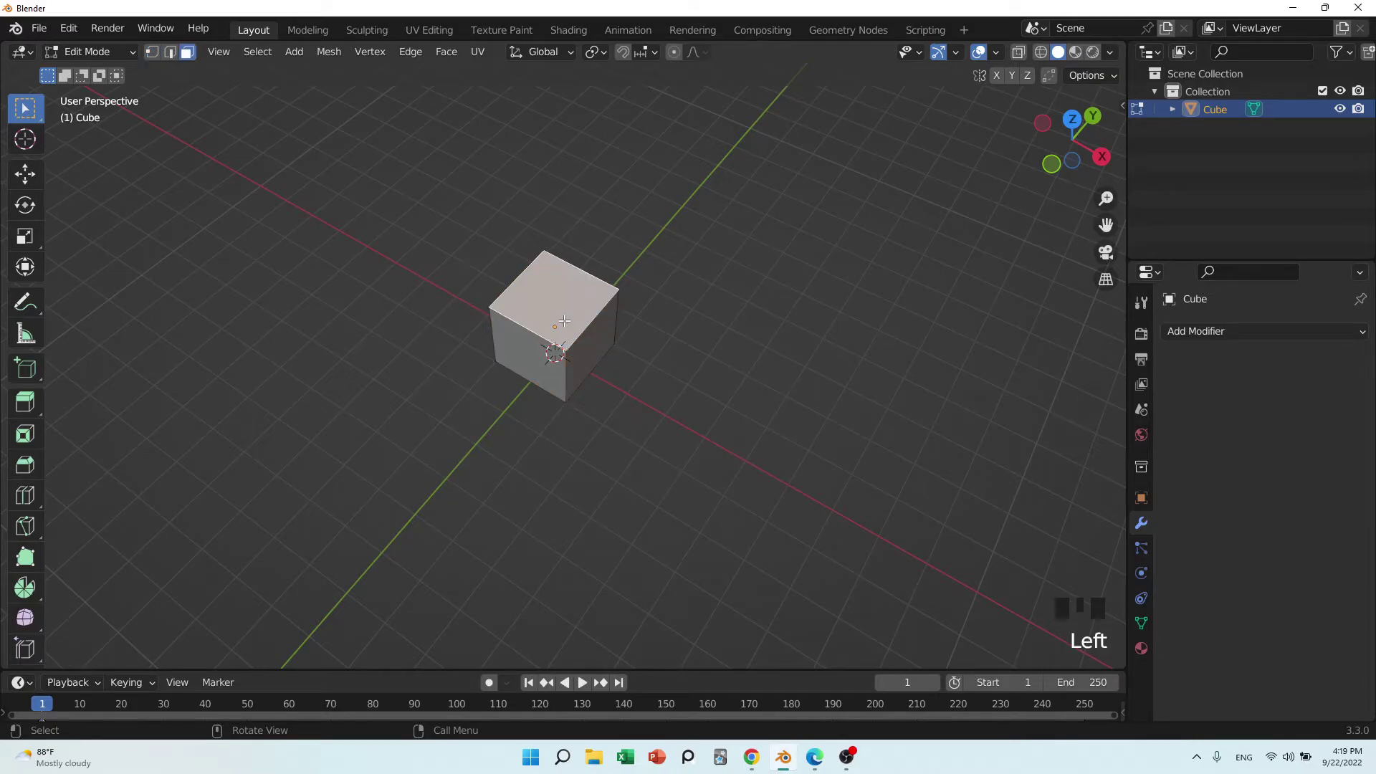
shift+click(555, 291)
shift+click(544, 363)
key(x)
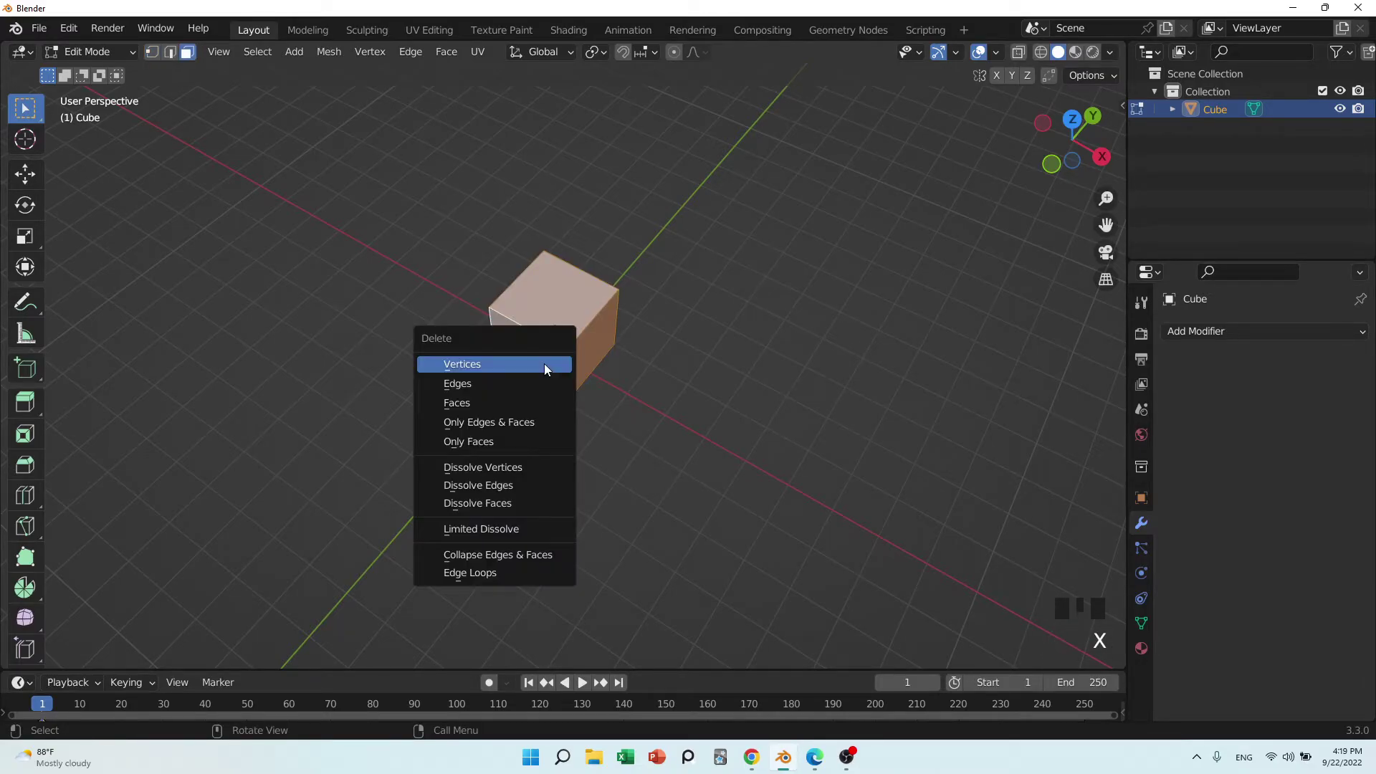
click(515, 400)
middle_drag(563, 421, 633, 393)
scroll(566, 339, up, 2)
mouse_move(566, 338)
middle_down()
mouse_move(559, 329)
mouse_move(553, 344)
middle_up()
shift+middle_drag(553, 344, 548, 355)
key(ctrl+r)
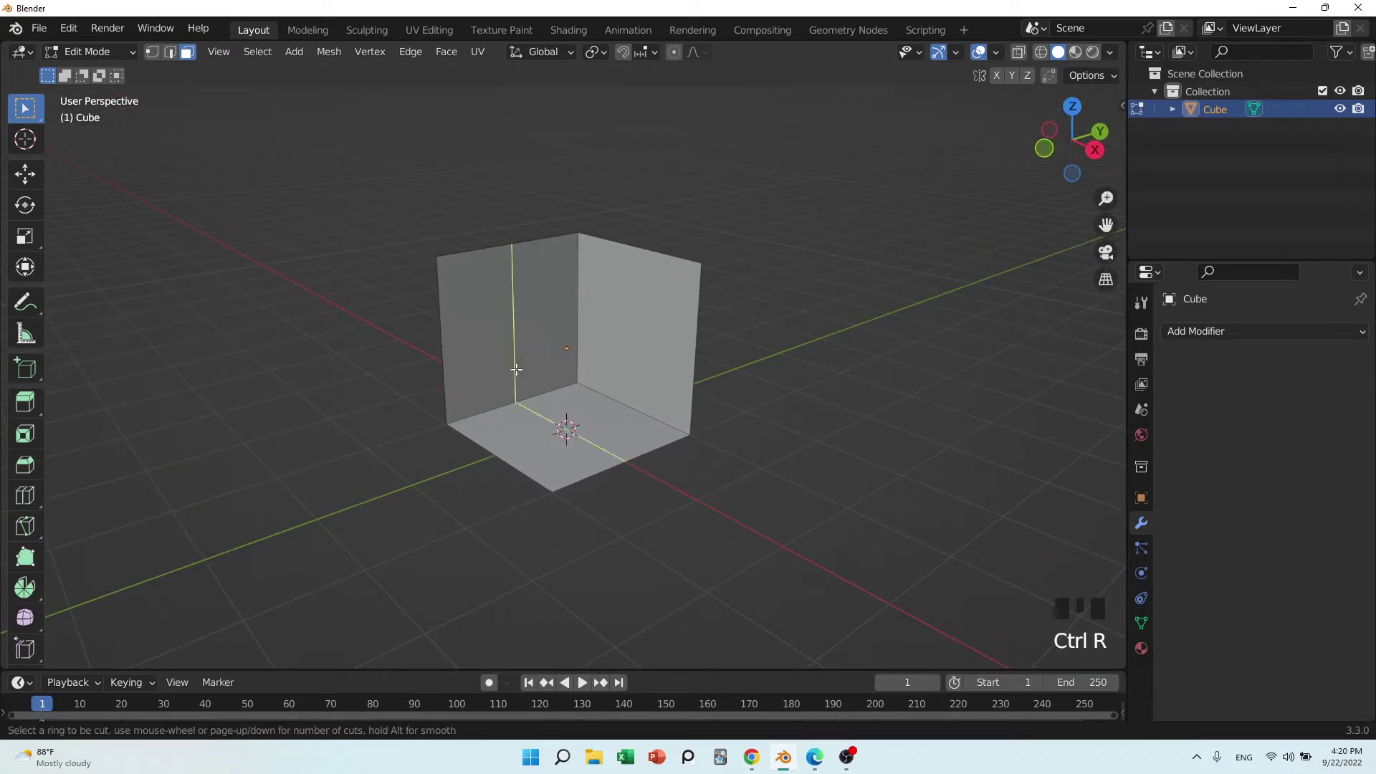
right_click(534, 365)
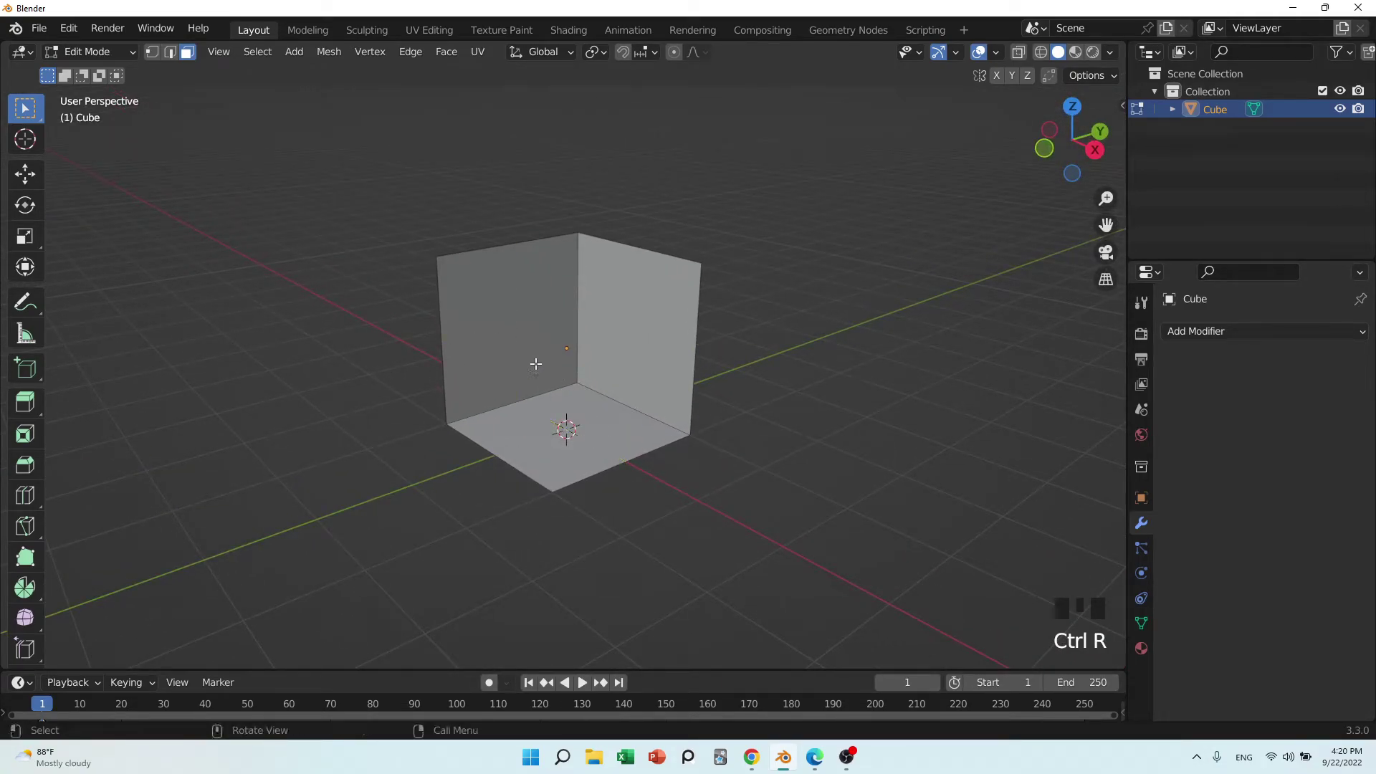
Subdivide the wall along the floor's left edge twice into a four-by-four grid of faces.
click(506, 334)
right_click(506, 333)
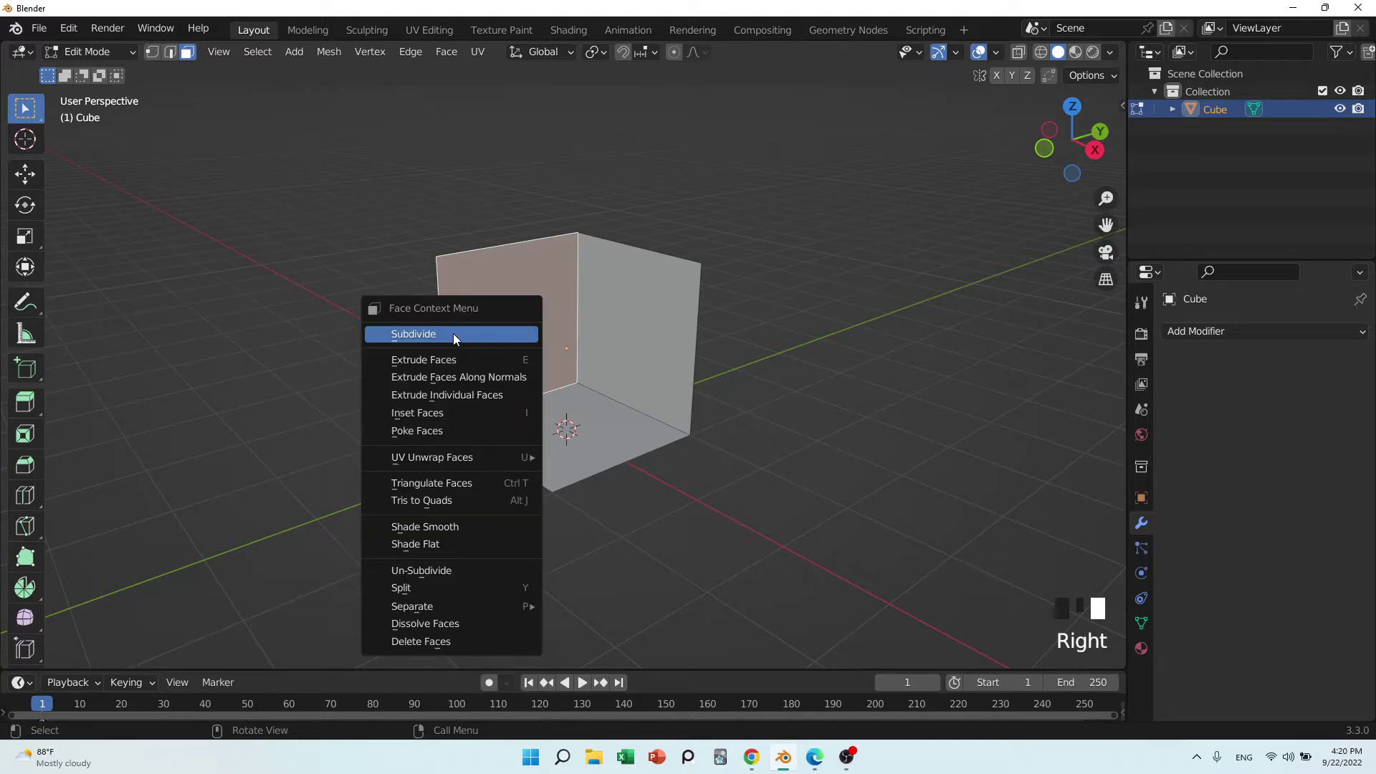
click(506, 332)
right_click(519, 326)
click(516, 325)
Delete the two stacked faces in the third column of the subdivided wall, just above the floor, to cut a doorway.
middle_drag(561, 374, 531, 391)
scroll(574, 393, up, 2)
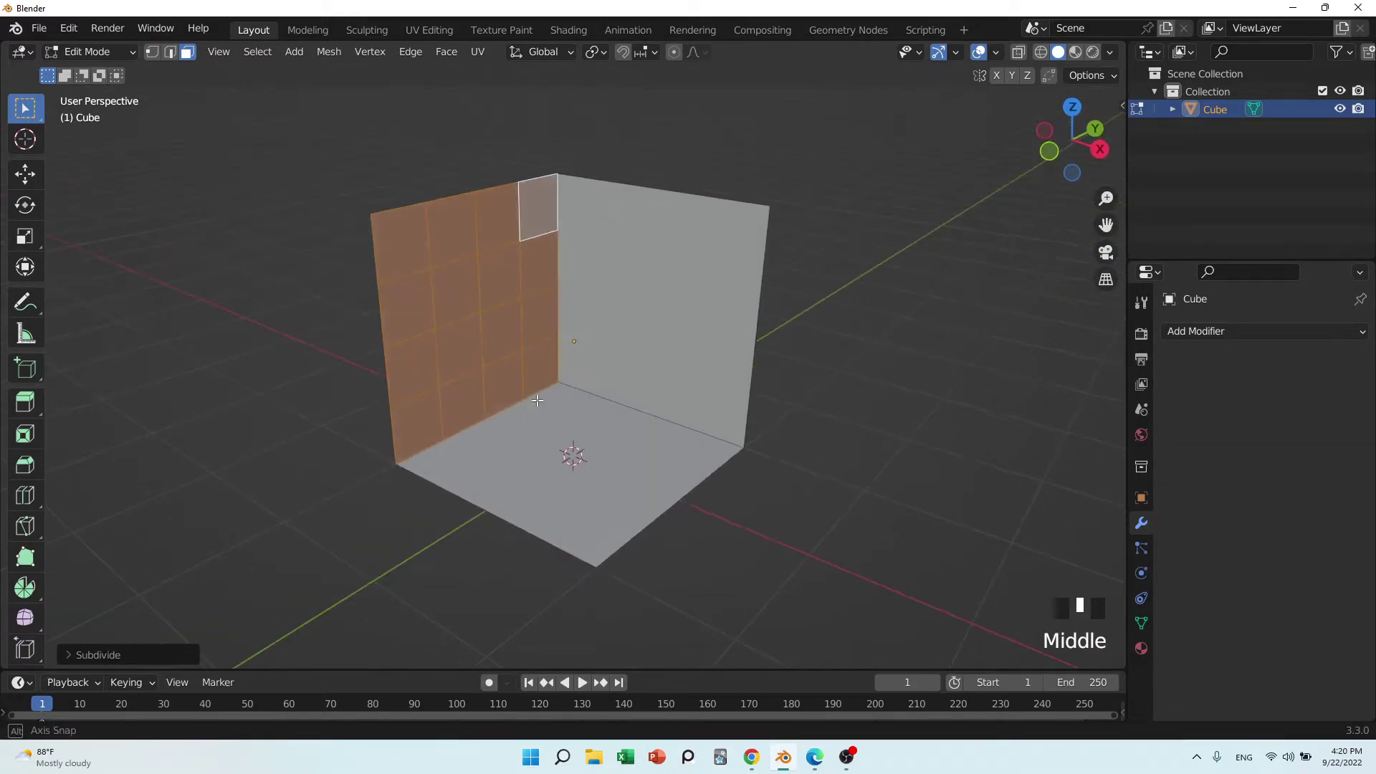
click(510, 380)
shift+click(502, 346)
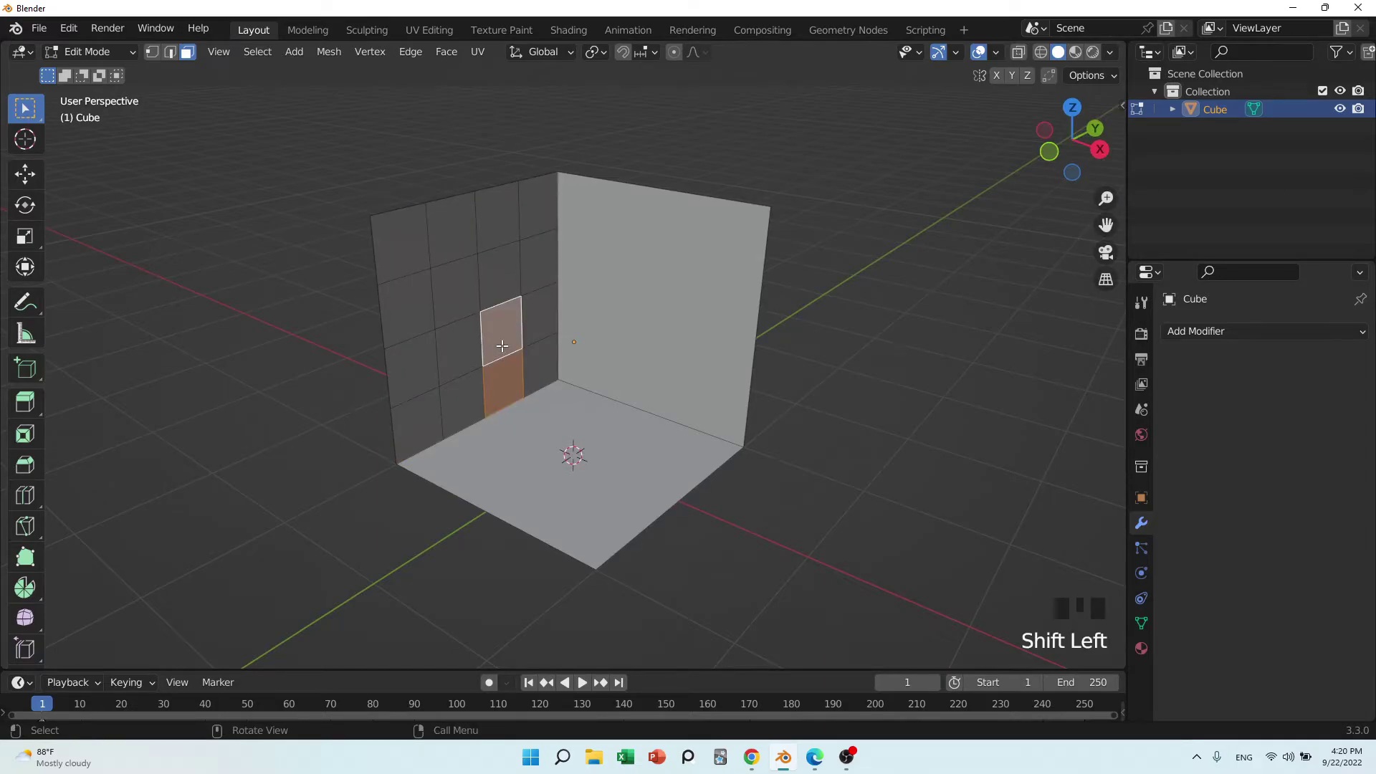
key(x)
click(502, 345)
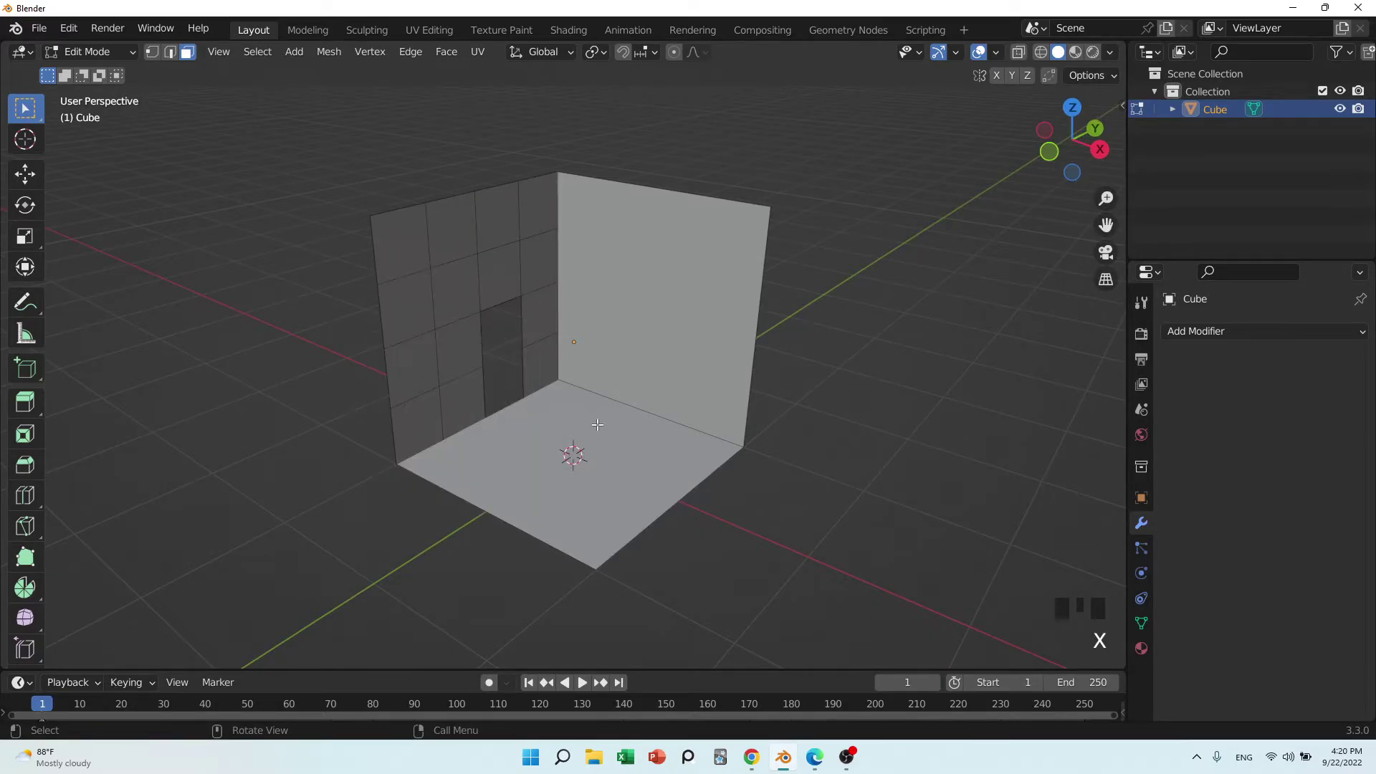
Try to subdivide the undivided wall next to the doorway wall, and toggle between Object Mode and Edit Mode to check it.
middle_drag(516, 358, 605, 402)
click(643, 385)
right_click(620, 371)
click(621, 371)
key(Tab)
scroll(640, 400, down, 2)
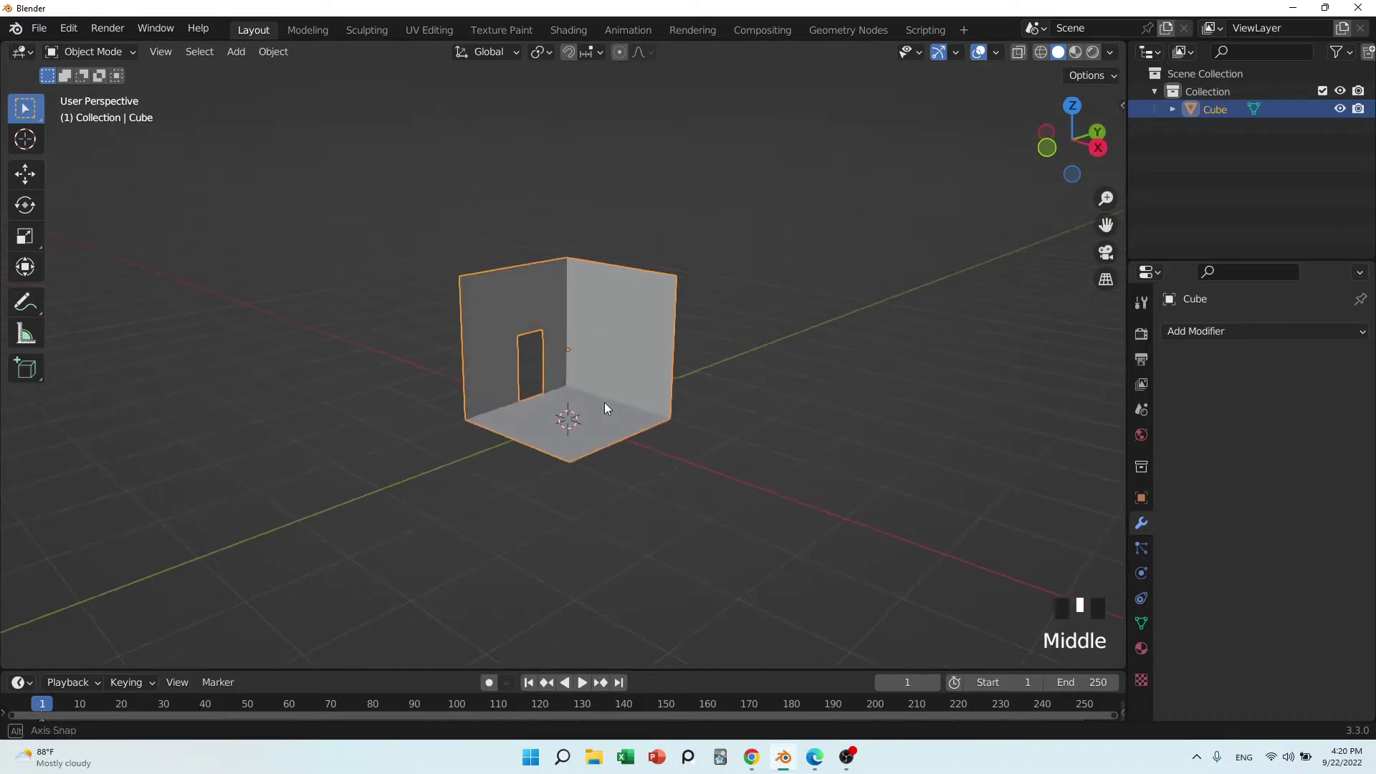
key(Tab)
right_click(610, 334)
click(609, 334)
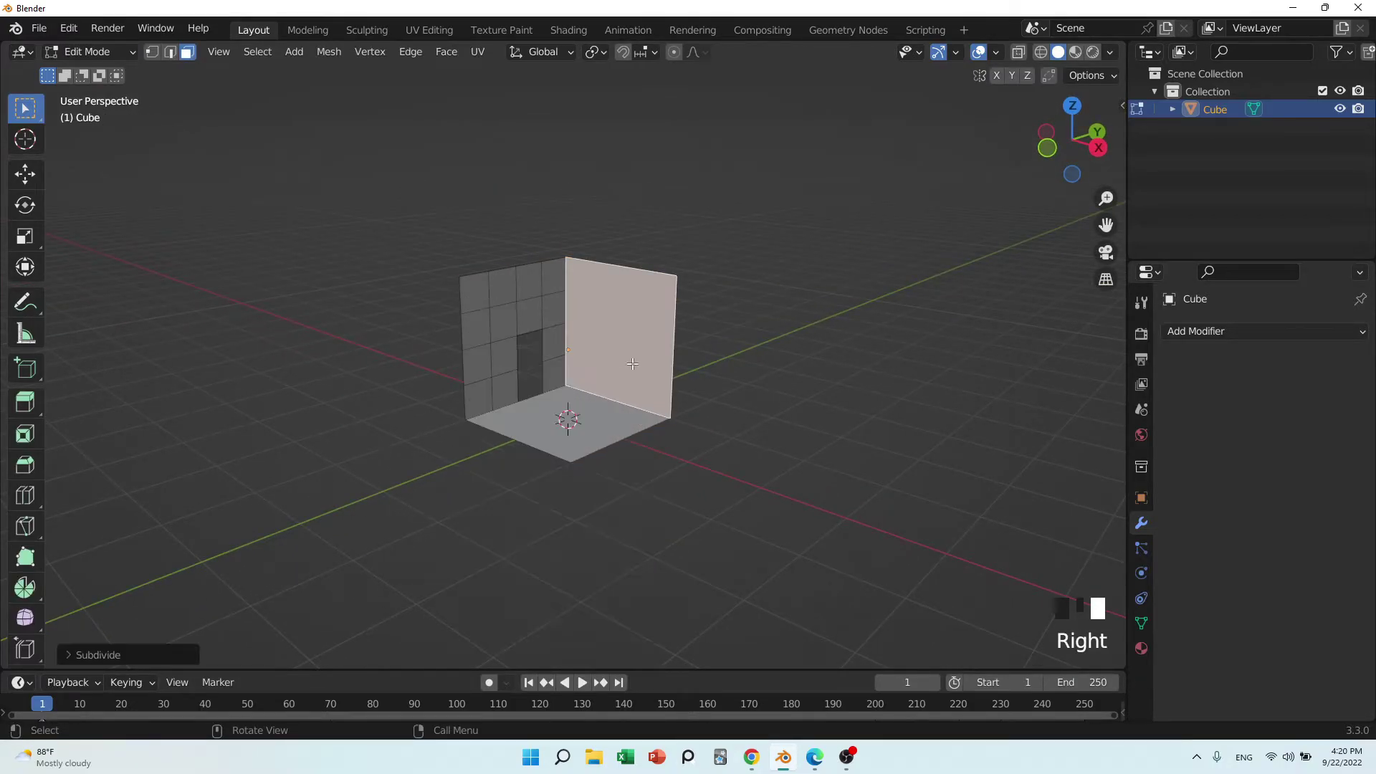
key(Tab)
middle_drag(674, 397, 672, 412)
key(Tab)
Select individual faces around the doorway, select the undivided wall, and try to add a loop cut across it.
click(528, 311)
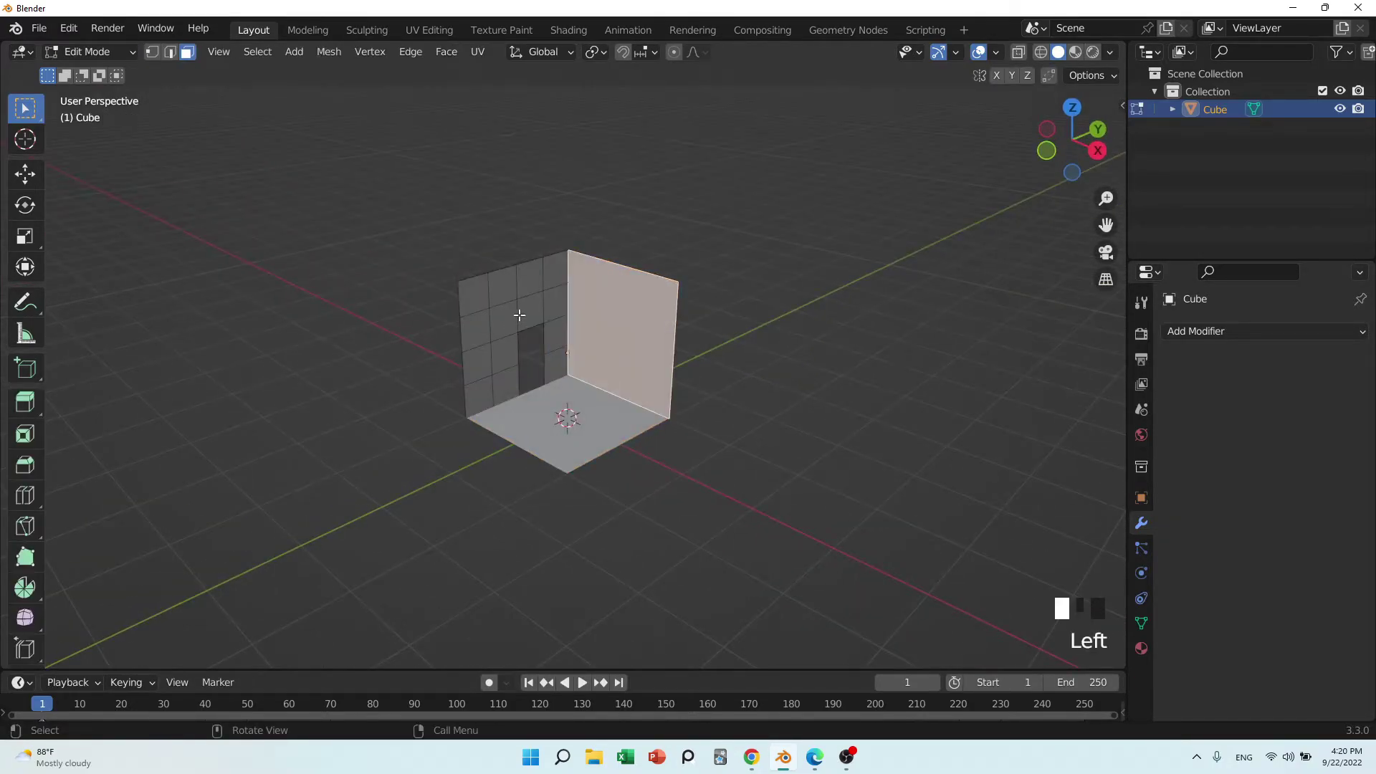
click(523, 308)
click(530, 289)
click(559, 314)
click(558, 340)
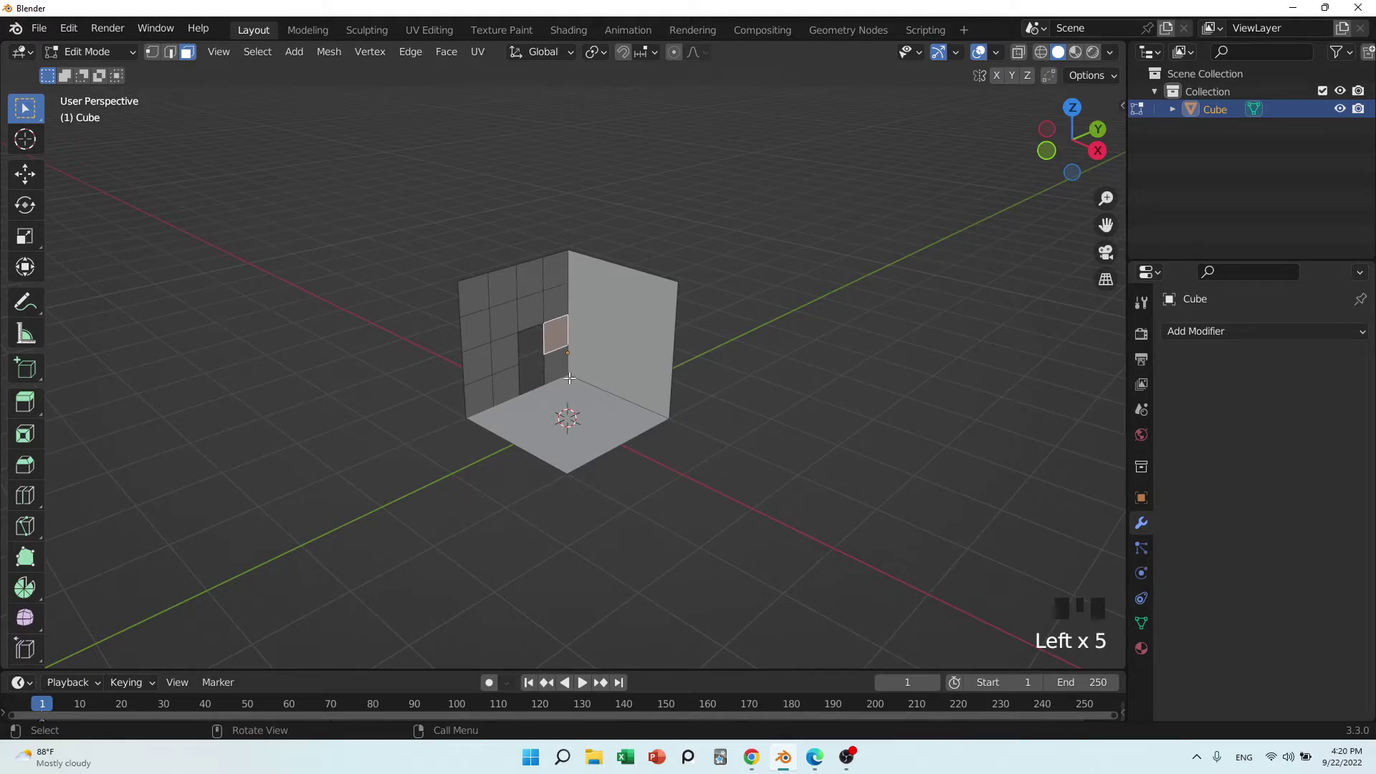
click(561, 374)
middle_drag(561, 374, 605, 355)
click(615, 349)
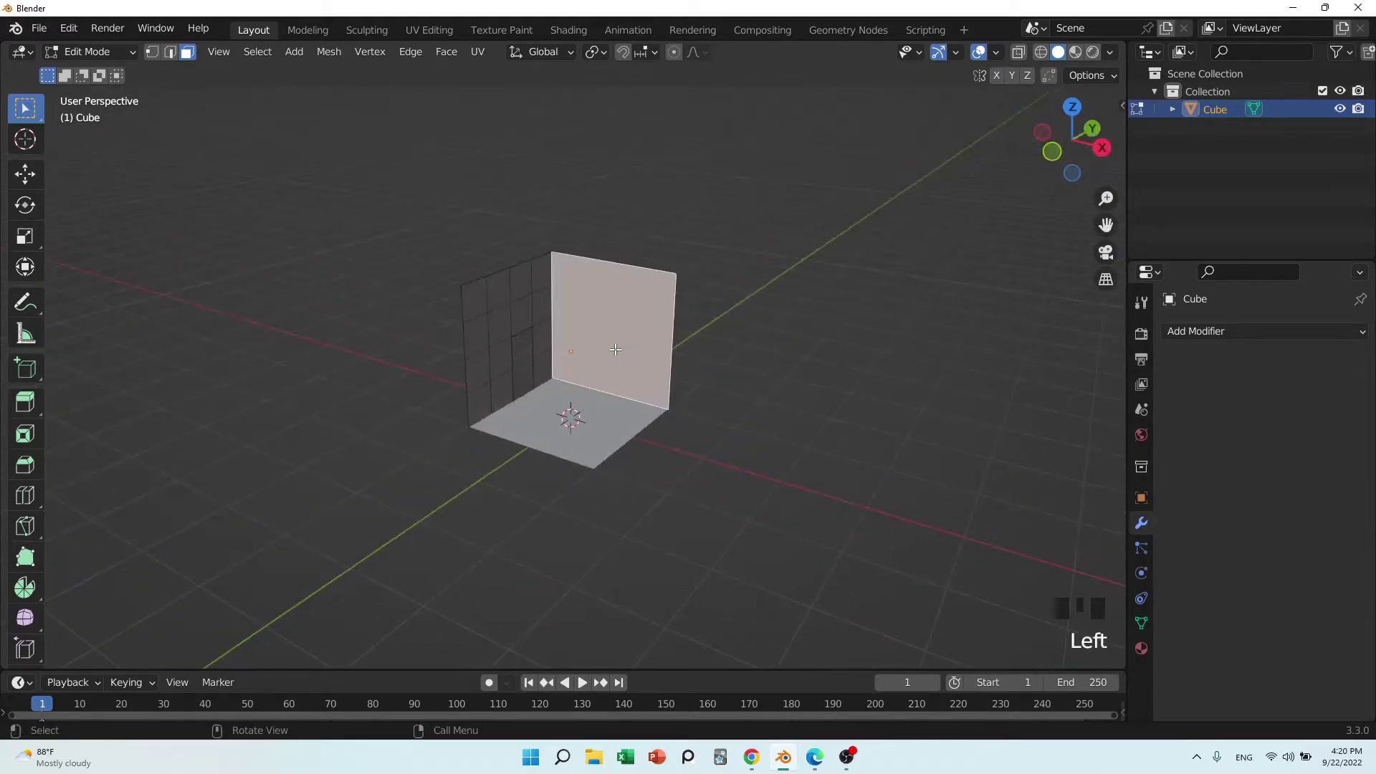
key(ctrl+r)
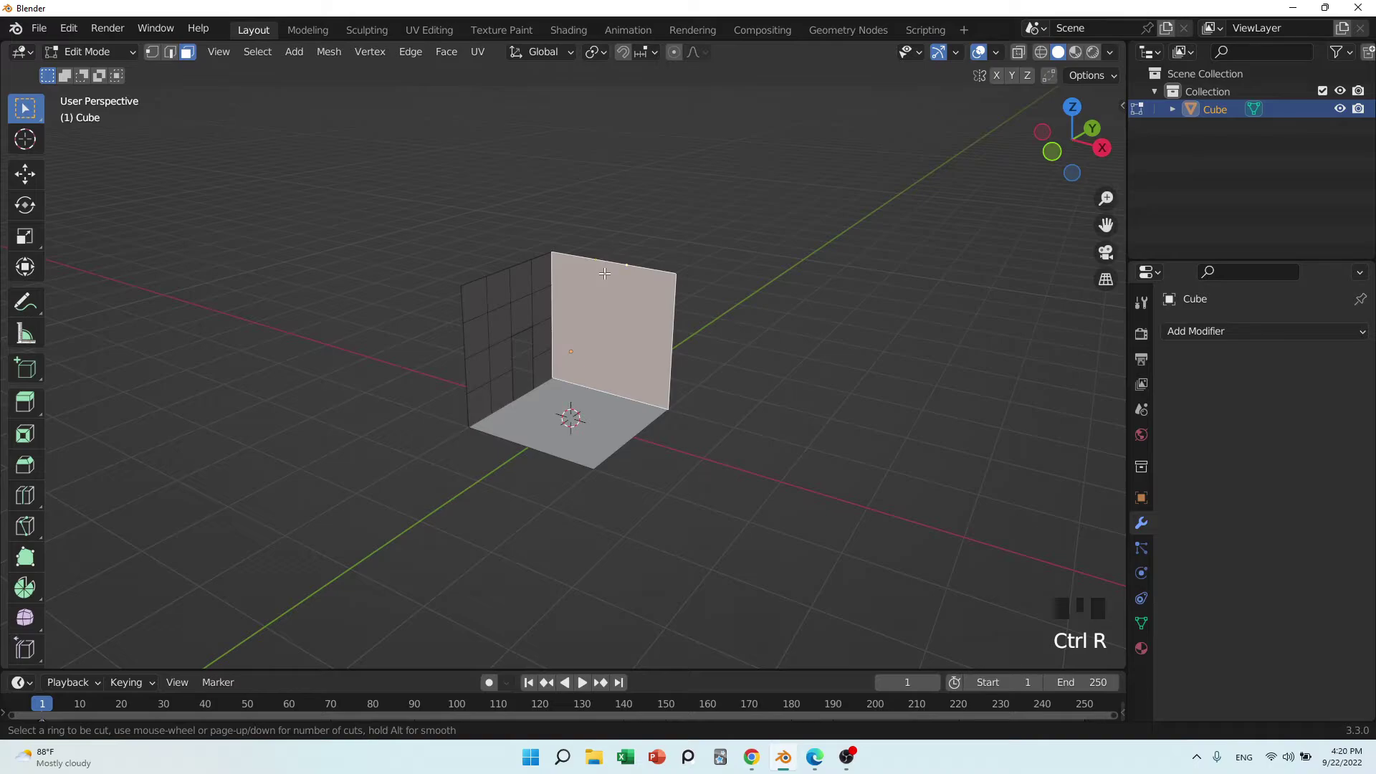
key(Escape)
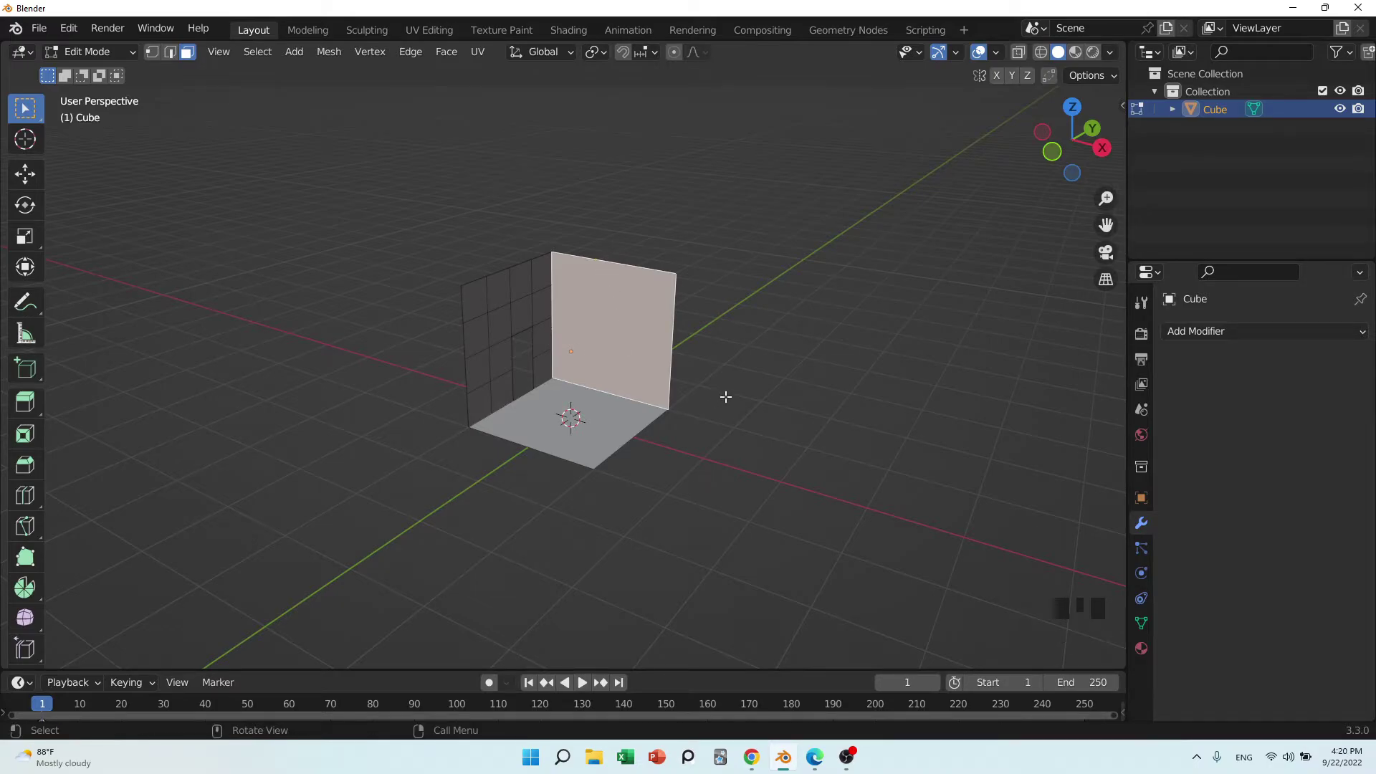
middle_drag(725, 397, 646, 354)
scroll(649, 400, up, 2)
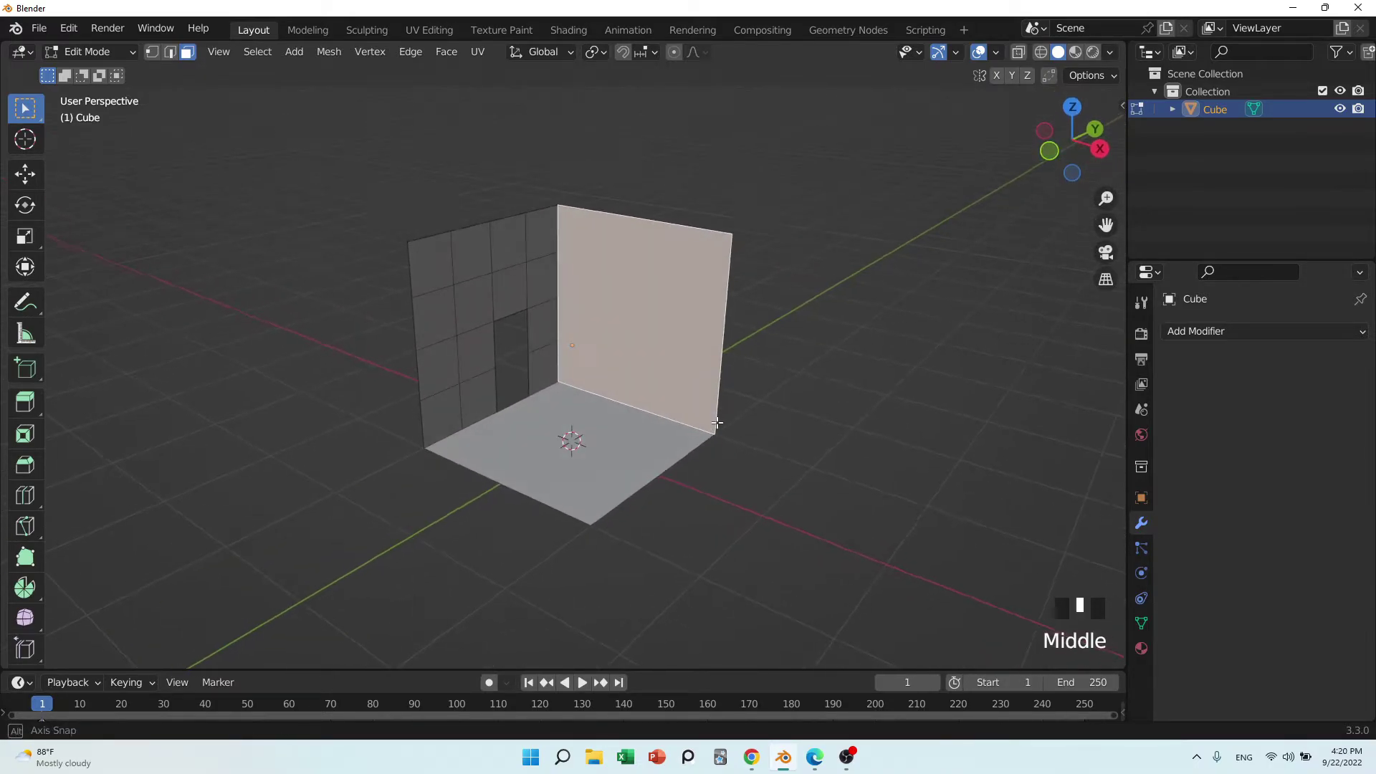
scroll(645, 354, up, 1)
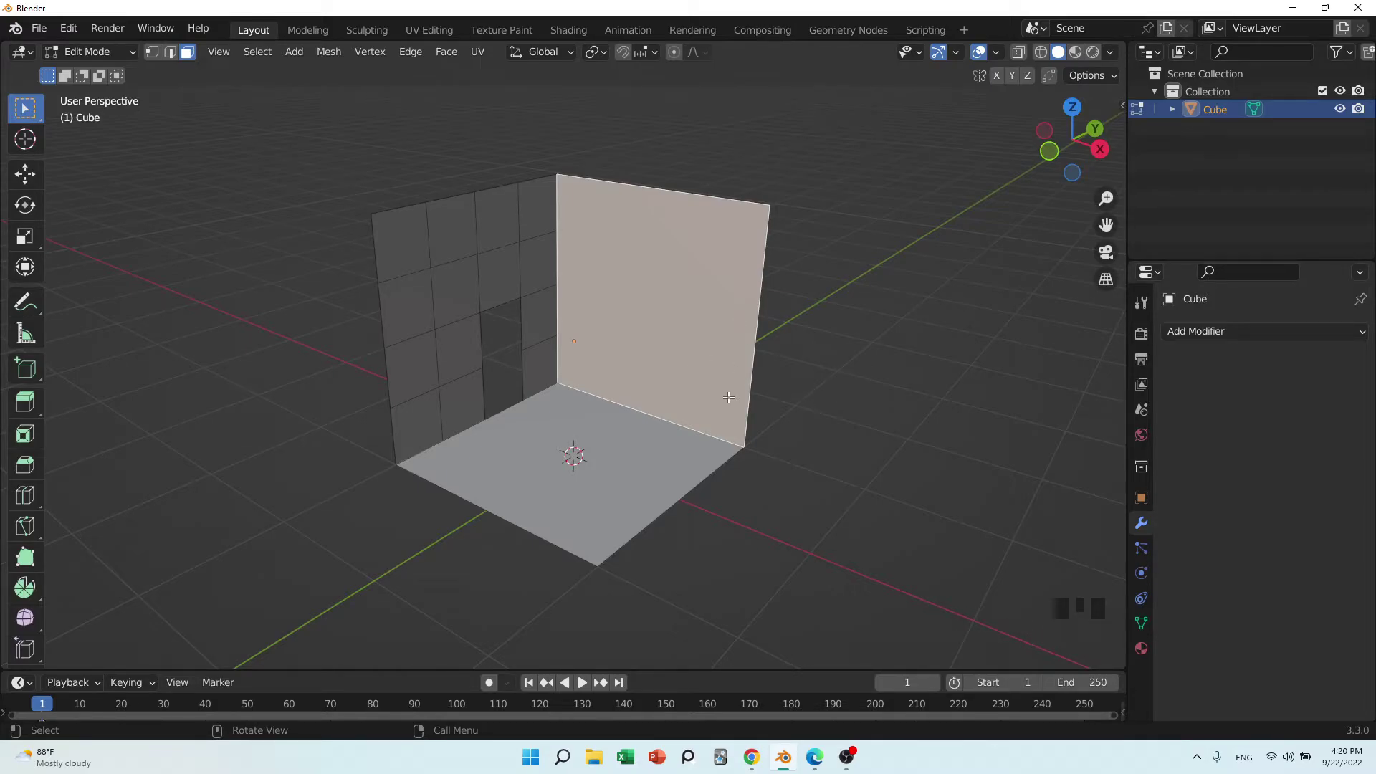
key(Tab)
click(1193, 331)
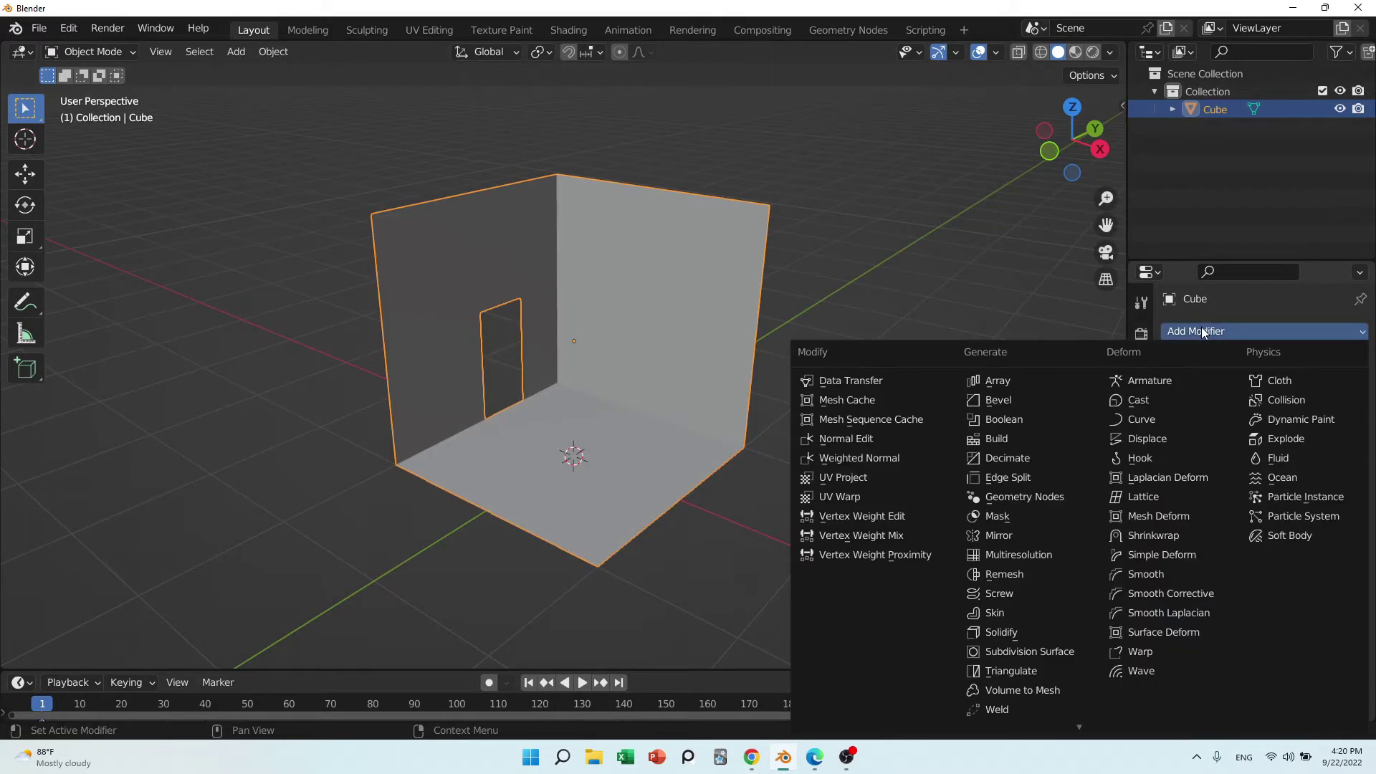
click(712, 308)
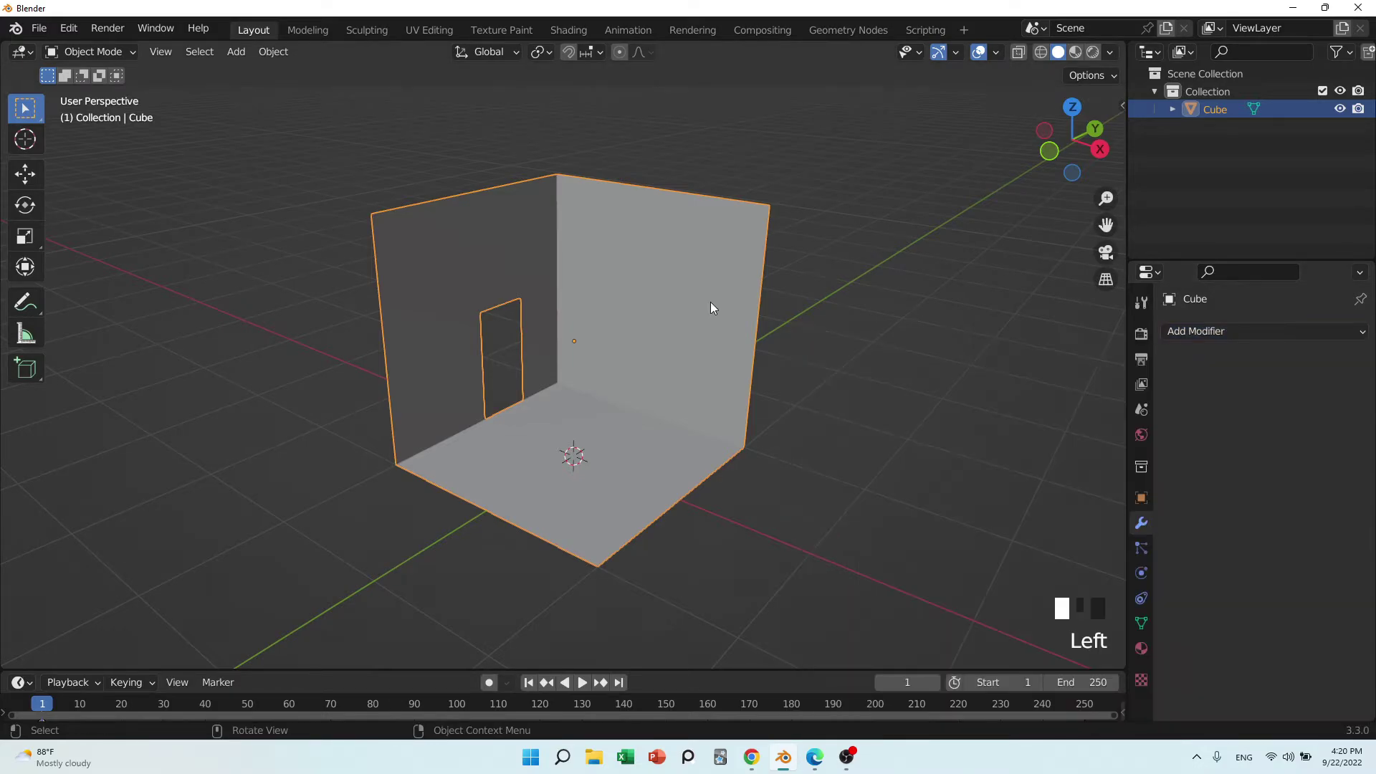
middle_drag(976, 407, 927, 408)
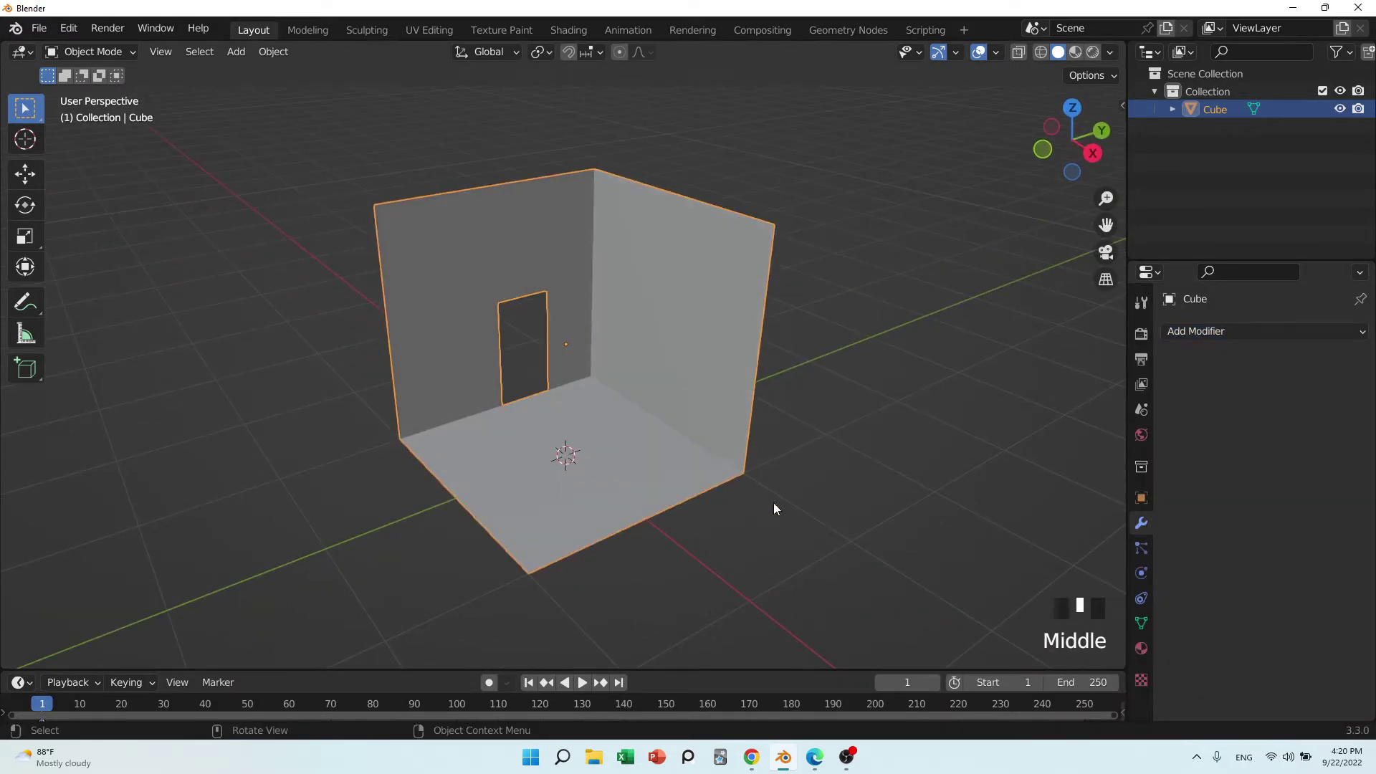
middle_drag(774, 507, 780, 496)
scroll(582, 459, up, 2)
mouse_move(595, 467)
middle_down()
mouse_move(562, 452)
mouse_move(613, 470)
middle_up()
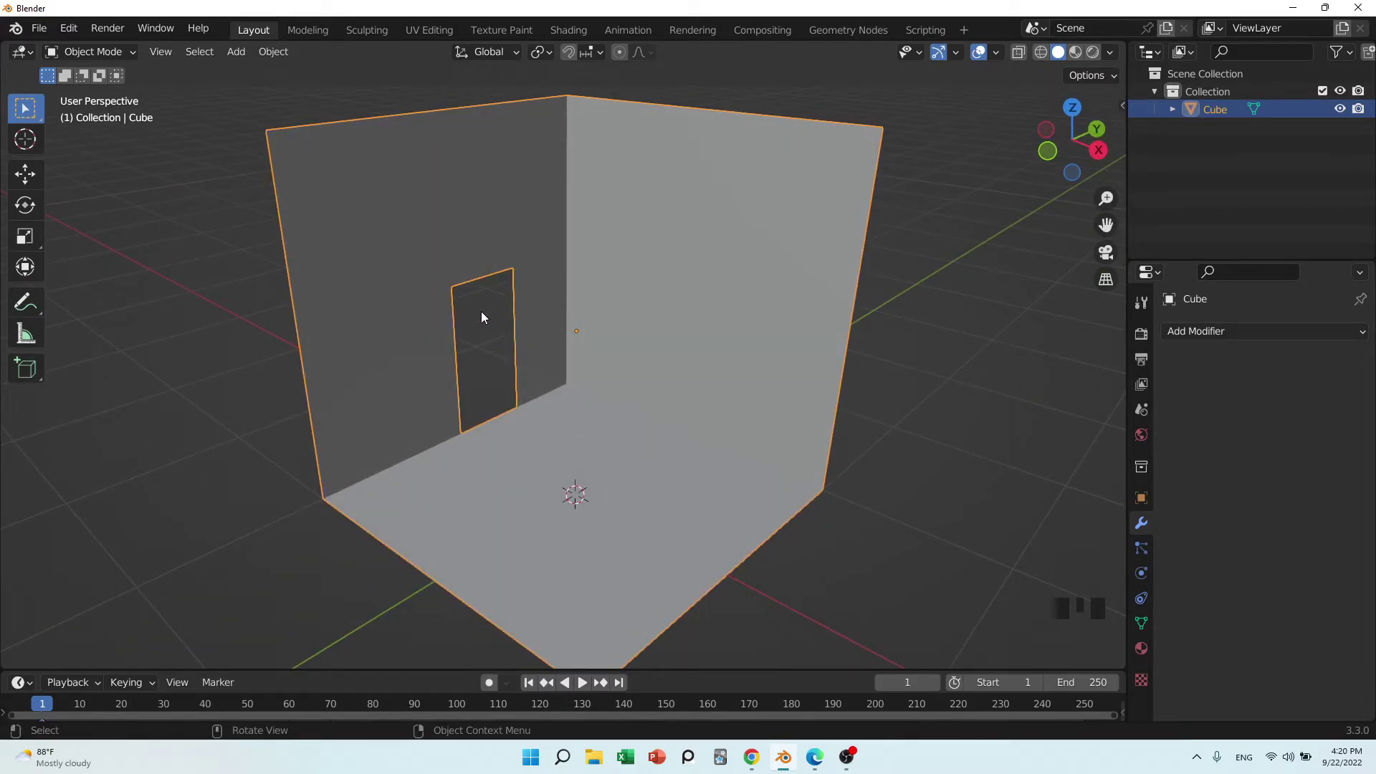
Undo the edits back through the doorway deletion and the first wall's two subdivisions, leaving only that whole wall face selected.
key(ctrl+z)
key(ctrl+z)
key(ctrl+z)
key(ctrl+z)
key(ctrl+z)
key(ctrl+z)
key(ctrl+z)
key(ctrl+z)
key(ctrl+z)
key(ctrl+z)
key(ctrl+z)
key(ctrl+z)
key(ctrl+z)
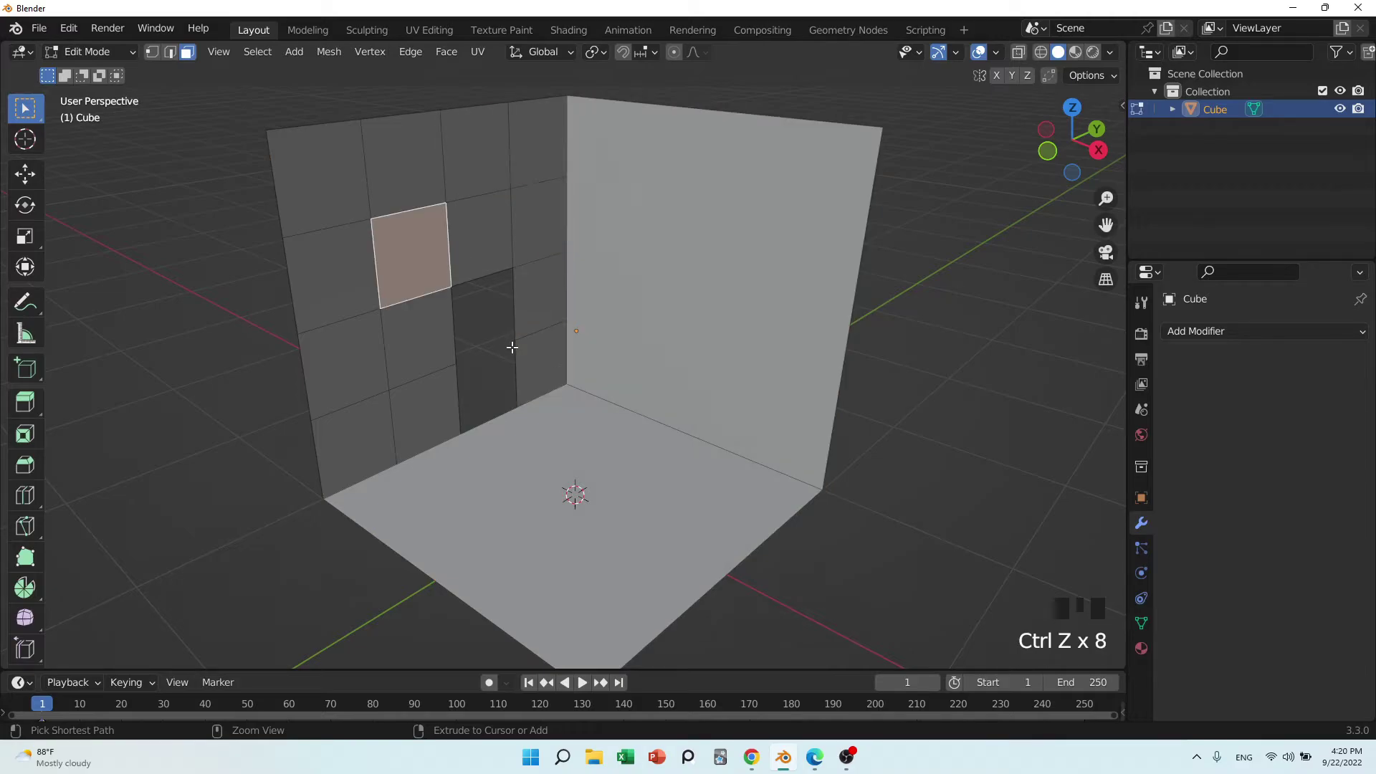
key(ctrl+z)
key(ctrl+z)
key(ctrl+z)
key(ctrl+z)
key(ctrl+z)
key(ctrl+z)
key(ctrl+z)
key(ctrl+z)
key(ctrl+z)
key(ctrl+z)
key(ctrl+z)
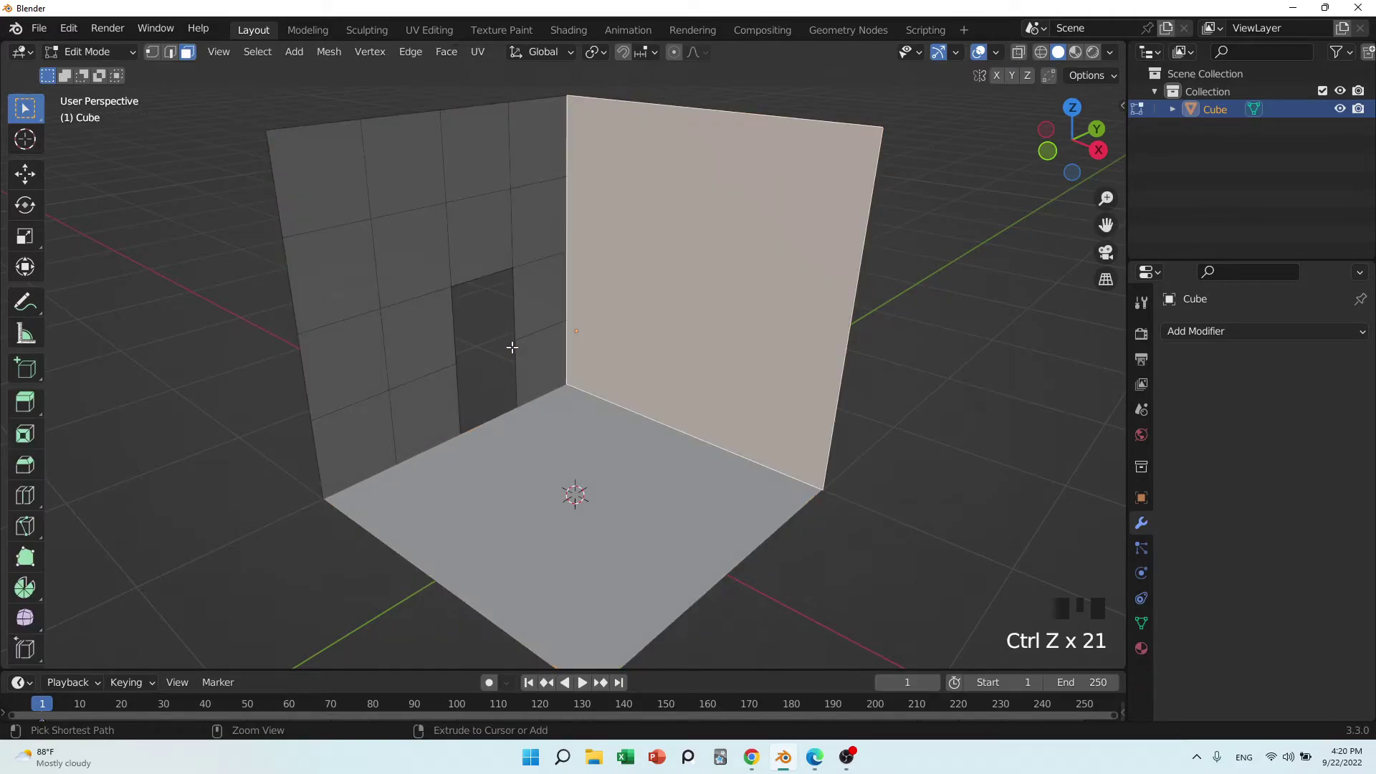
key(ctrl+z)
key(ctrl+z)
key(ctrl+z)
key(ctrl+z)
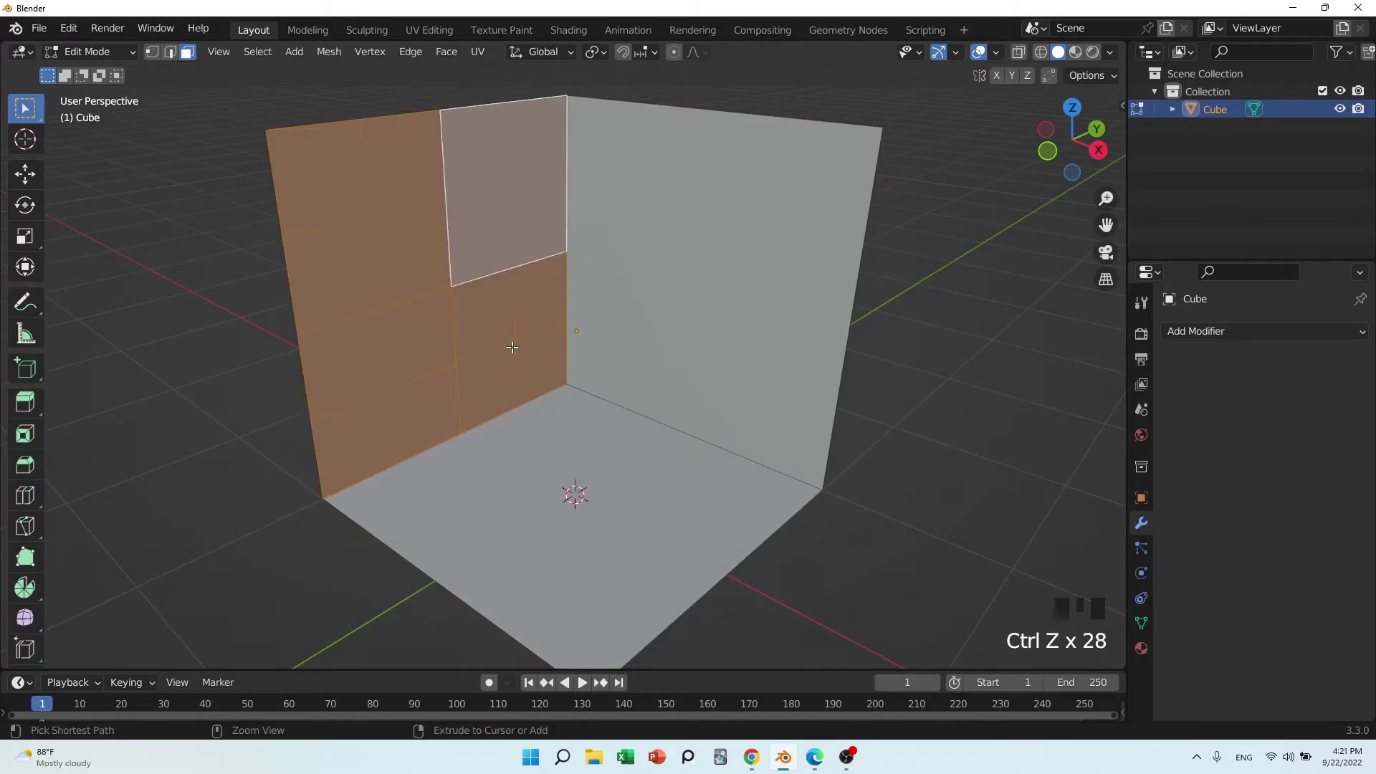
key(ctrl+z)
Add the second wall to the selection and subdivide both walls together twice.
shift+click(657, 266)
right_click(656, 266)
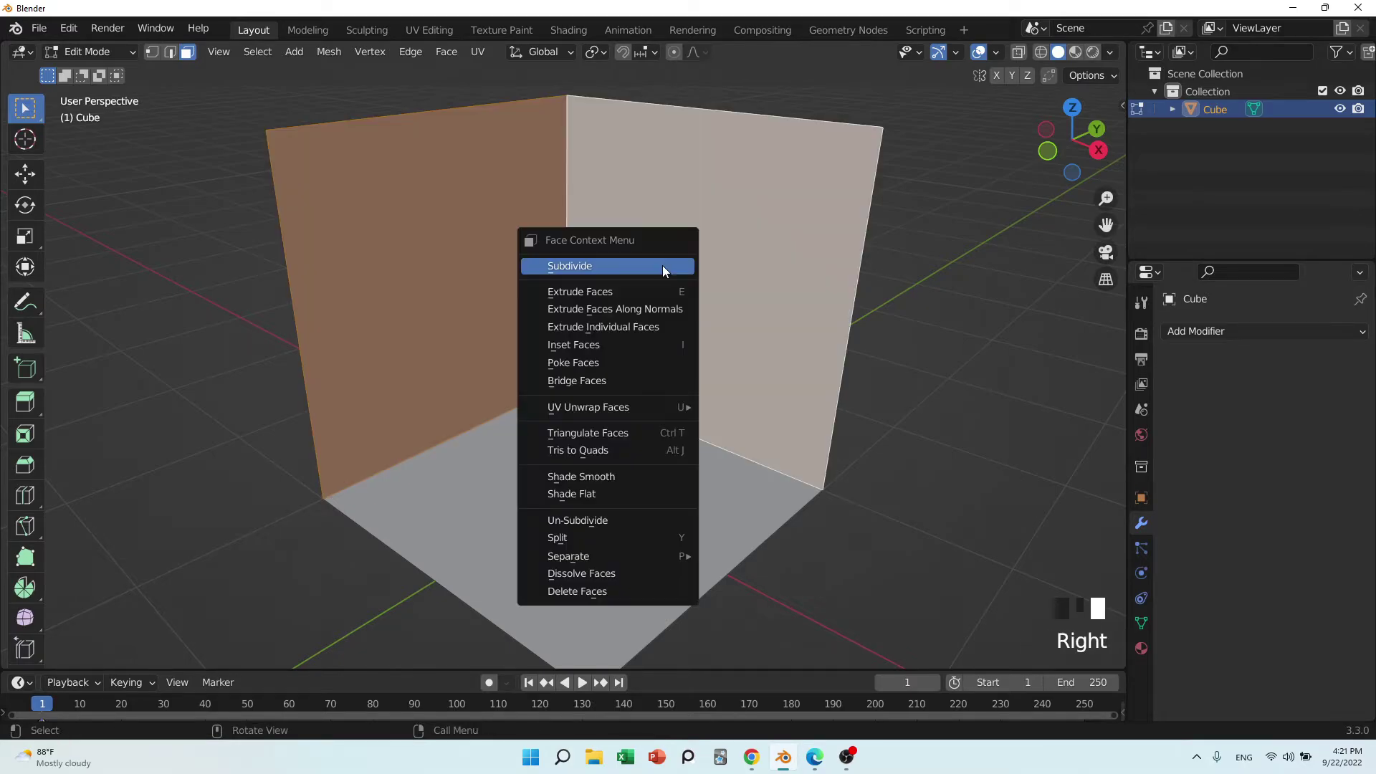
click(643, 268)
right_click(643, 268)
click(643, 268)
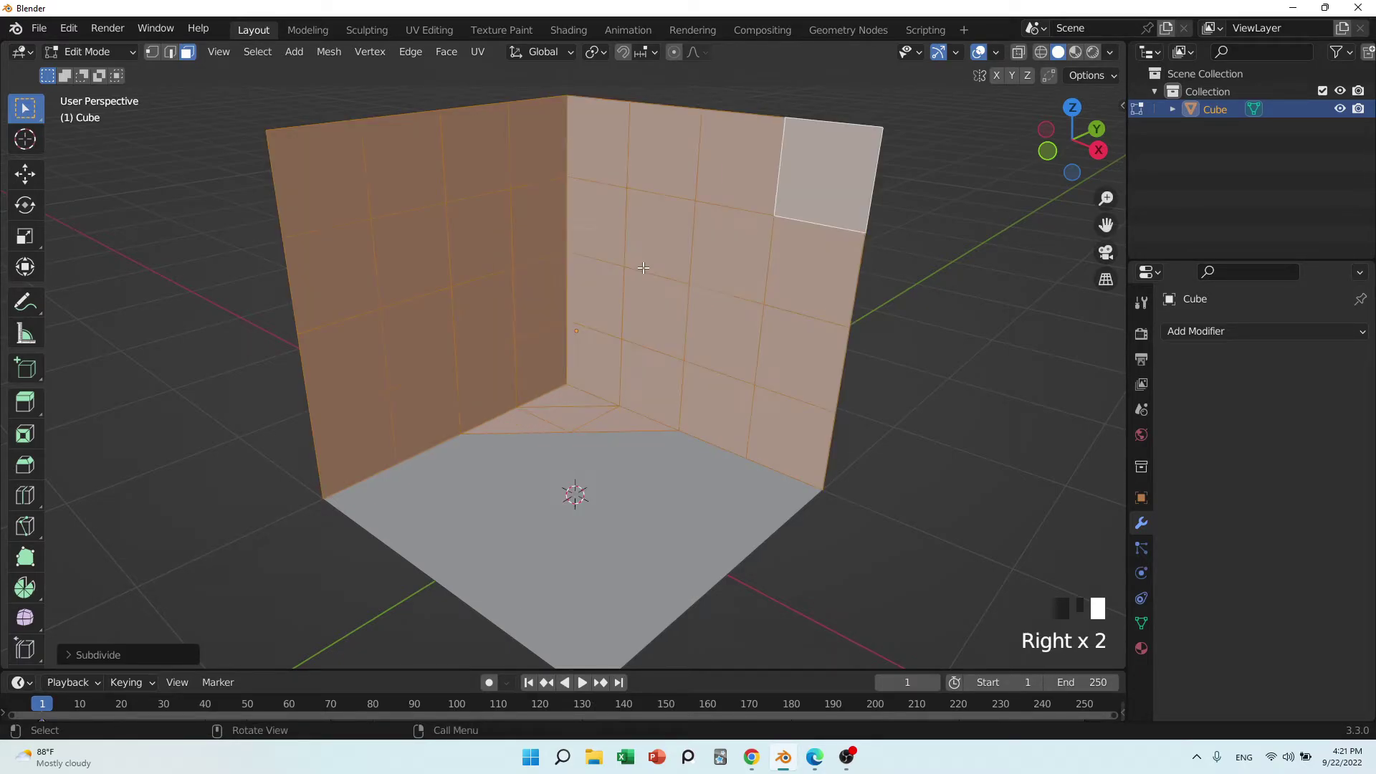
Delete the two lower stacked faces in the third column of the left wall to cut a doorway.
middle_drag(606, 454, 545, 373)
click(463, 329)
click(512, 342)
shift+click(509, 373)
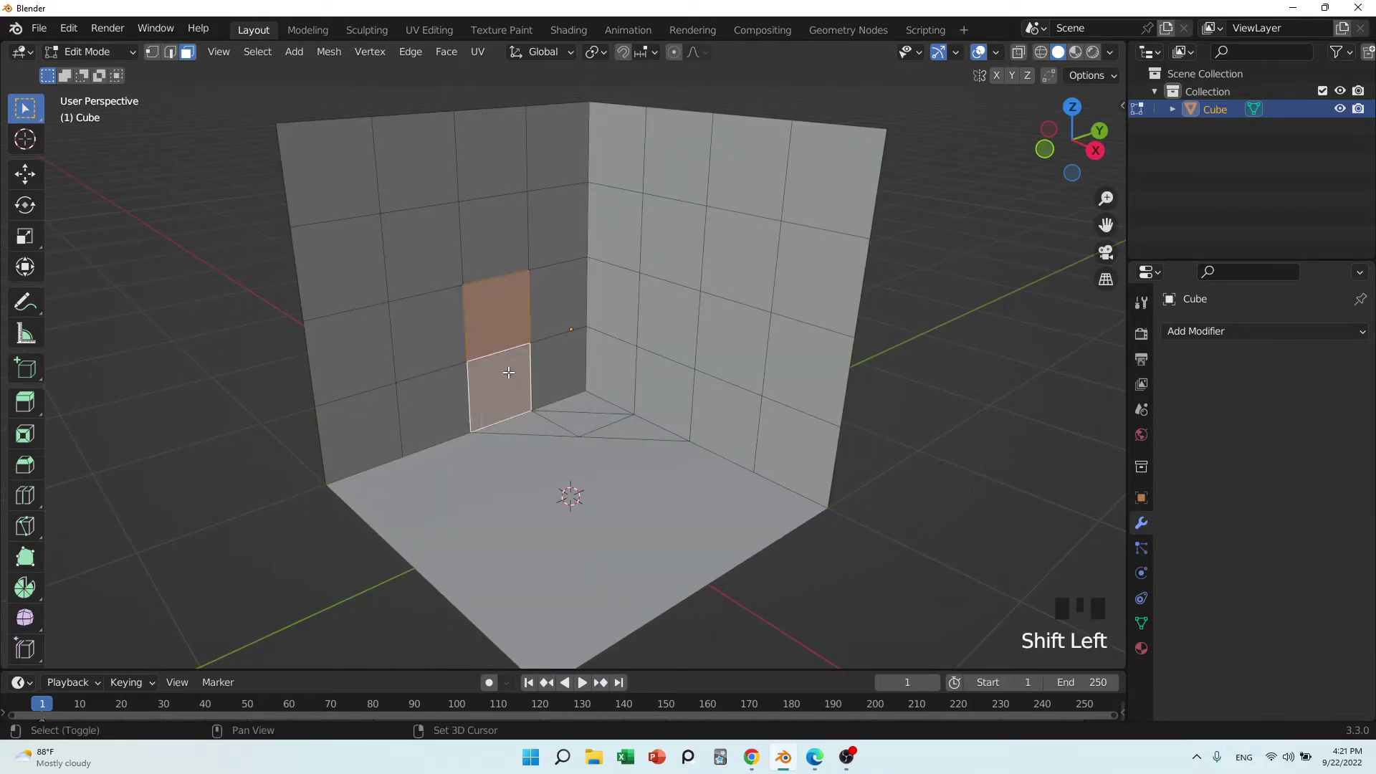
key(x)
click(509, 372)
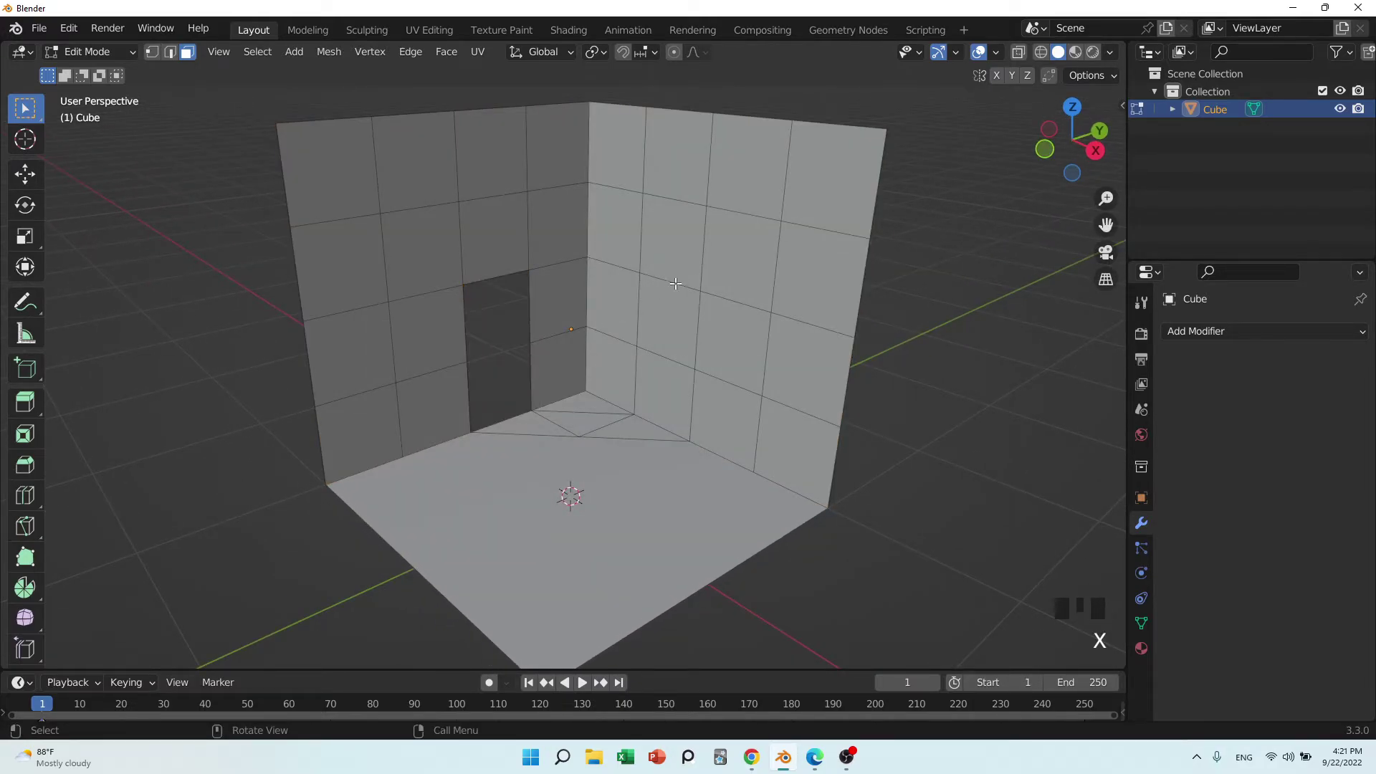
Delete the two adjacent middle faces in the third row of the right wall to cut a window opening.
click(674, 315)
shift+click(732, 331)
key(x)
click(732, 325)
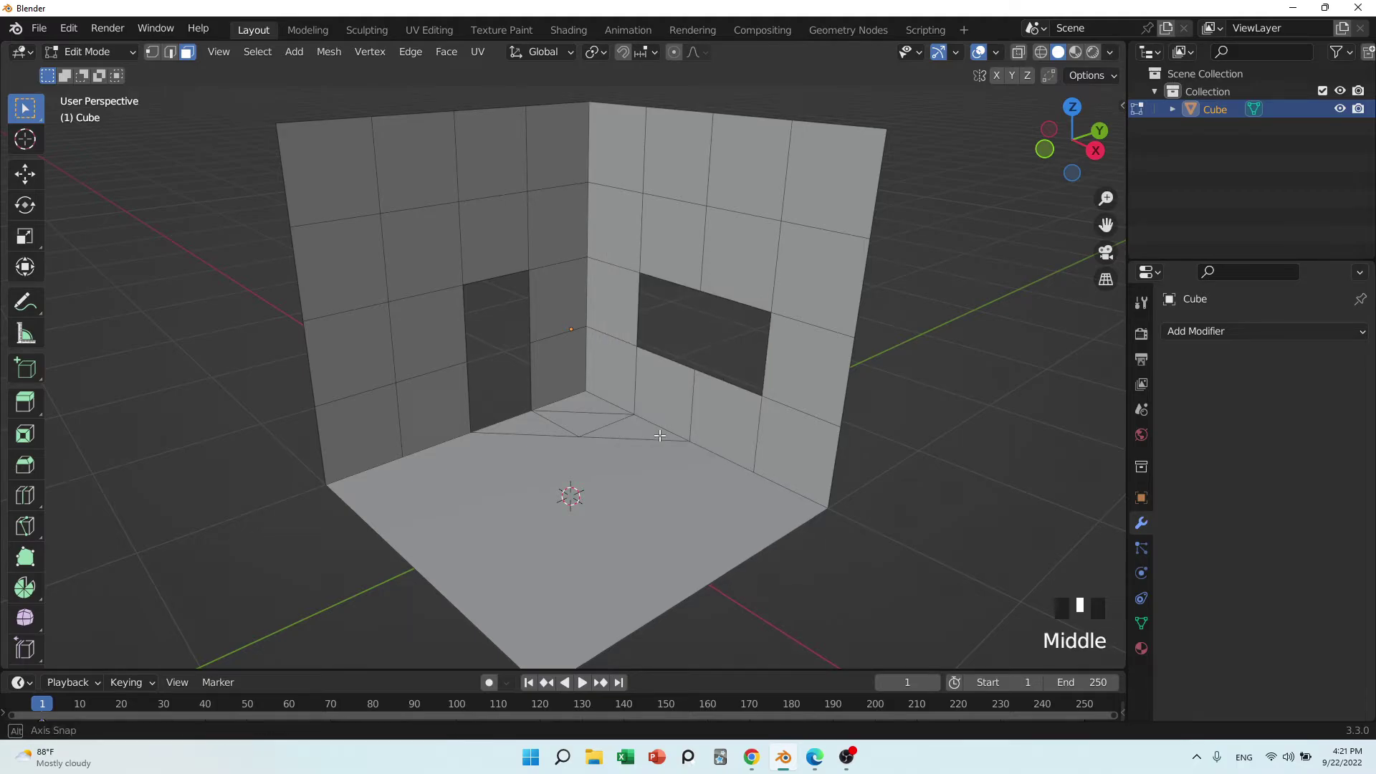
Return to Object Mode and add a Solidify modifier to the open room mesh.
middle_drag(709, 372, 670, 433)
scroll(672, 438, down, 3)
middle_drag(672, 437, 522, 394)
scroll(522, 392, up, 4)
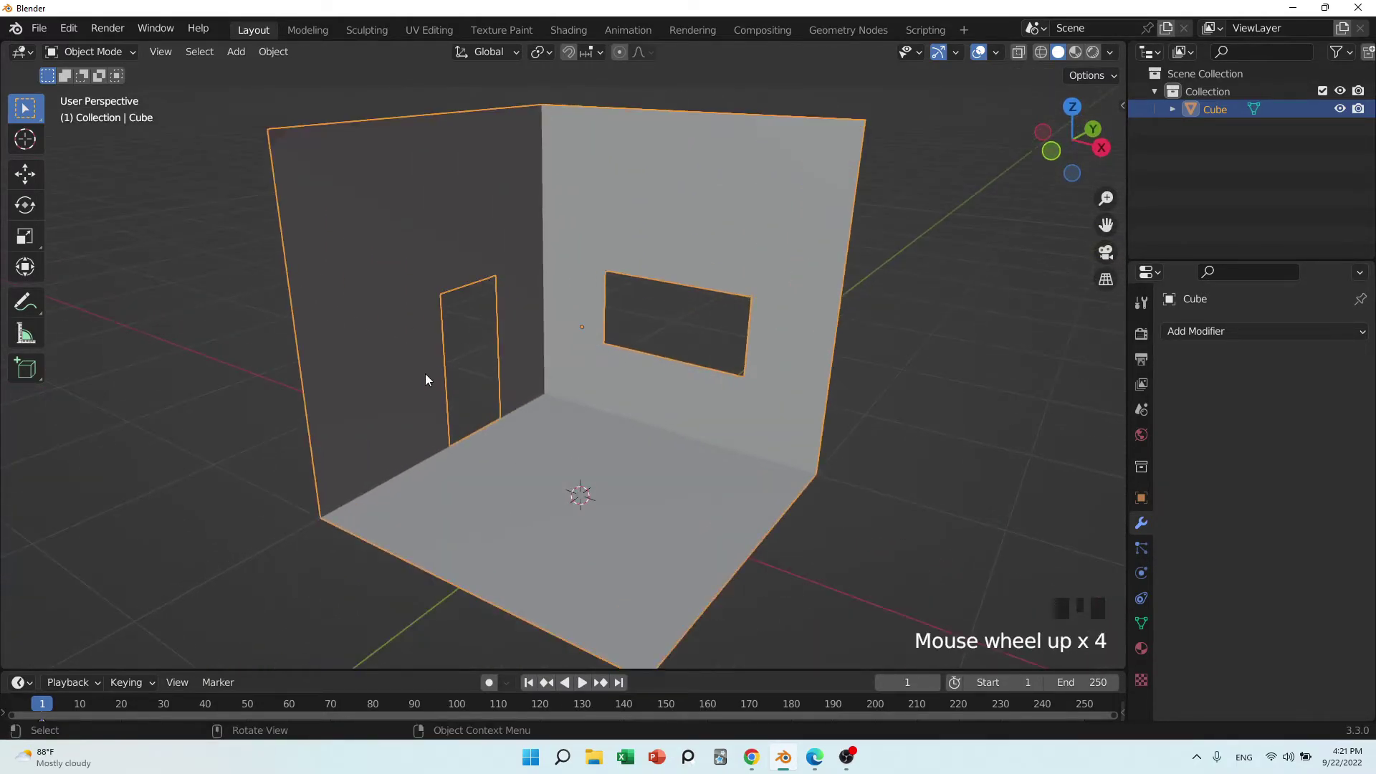
middle_drag(424, 380, 478, 520)
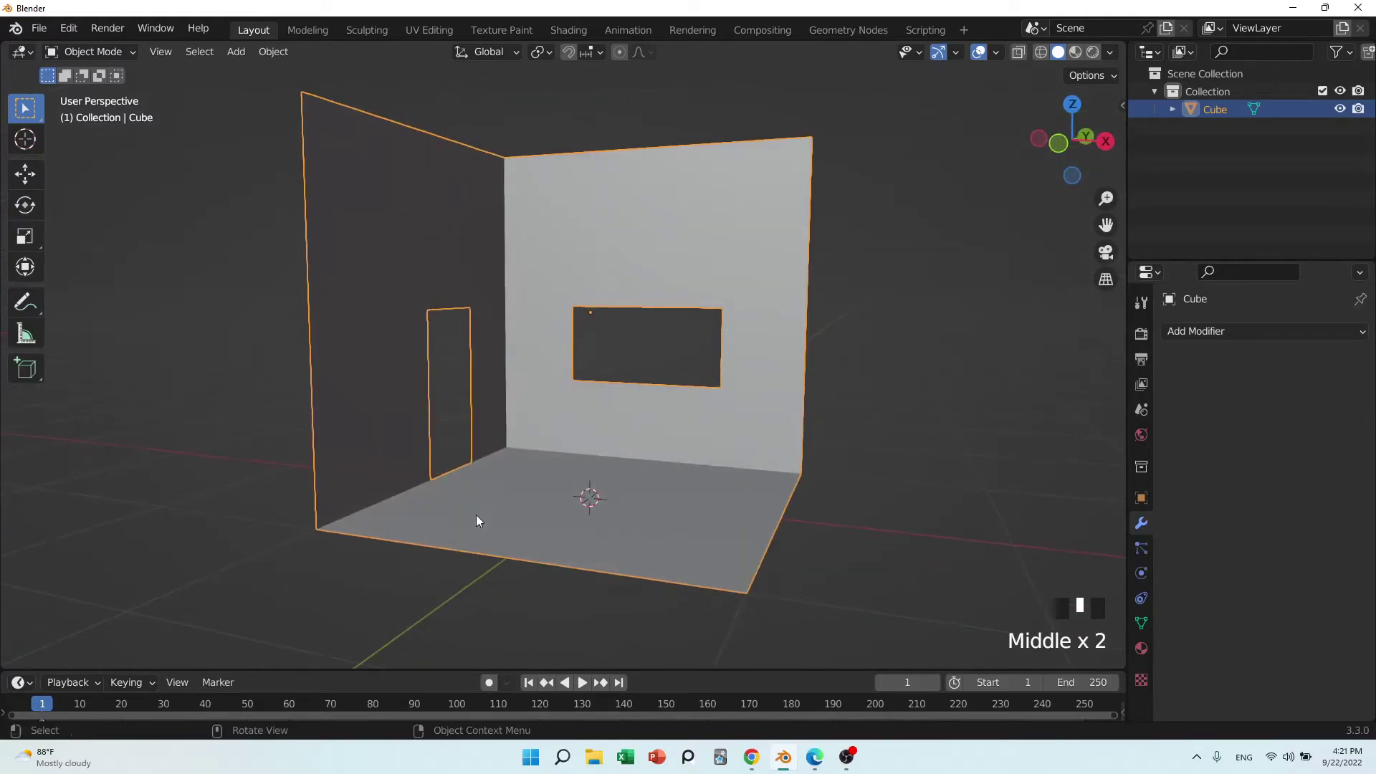
click(1214, 332)
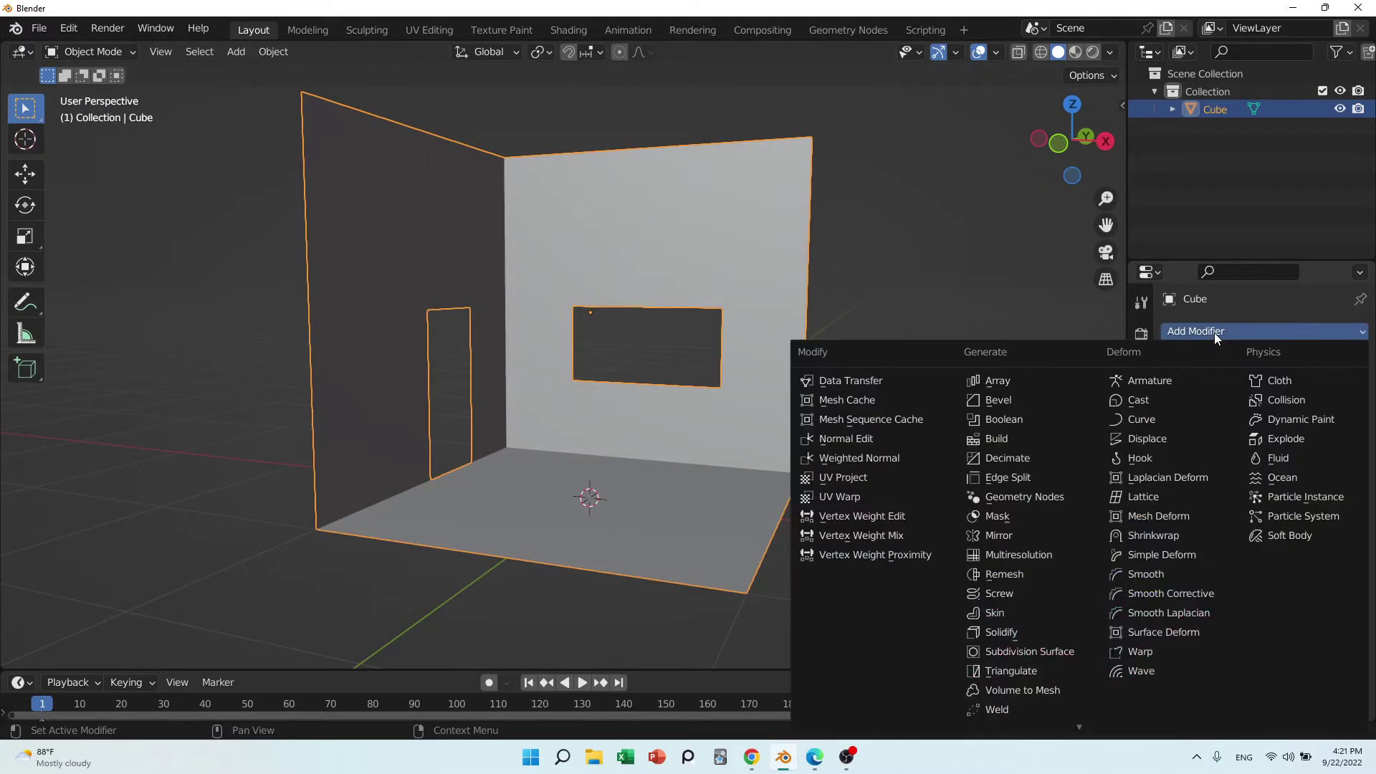
click(1001, 631)
Set the Solidify modifier's offset to 1 and thickness to 0.2 m on the room mesh.
middle_drag(781, 510, 710, 495)
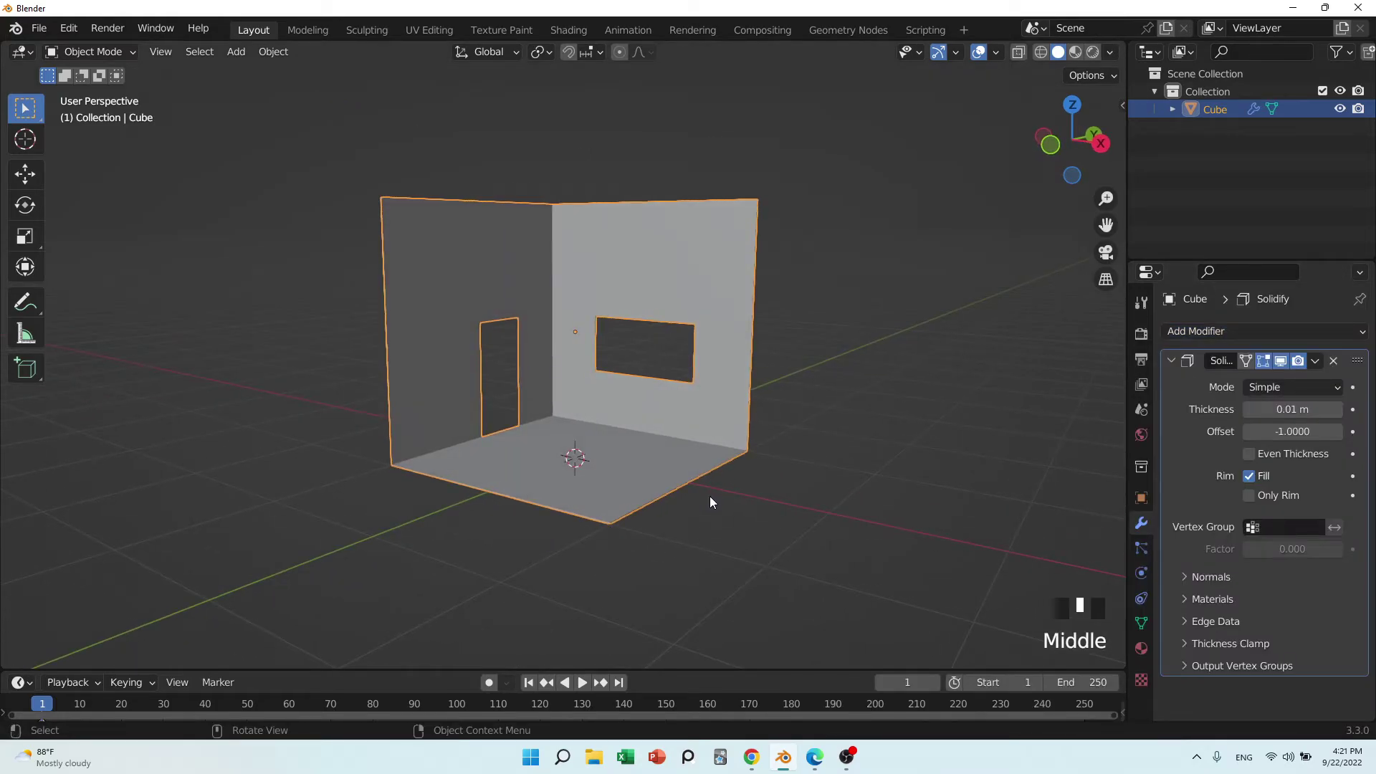
drag(1269, 415, 1270, 415)
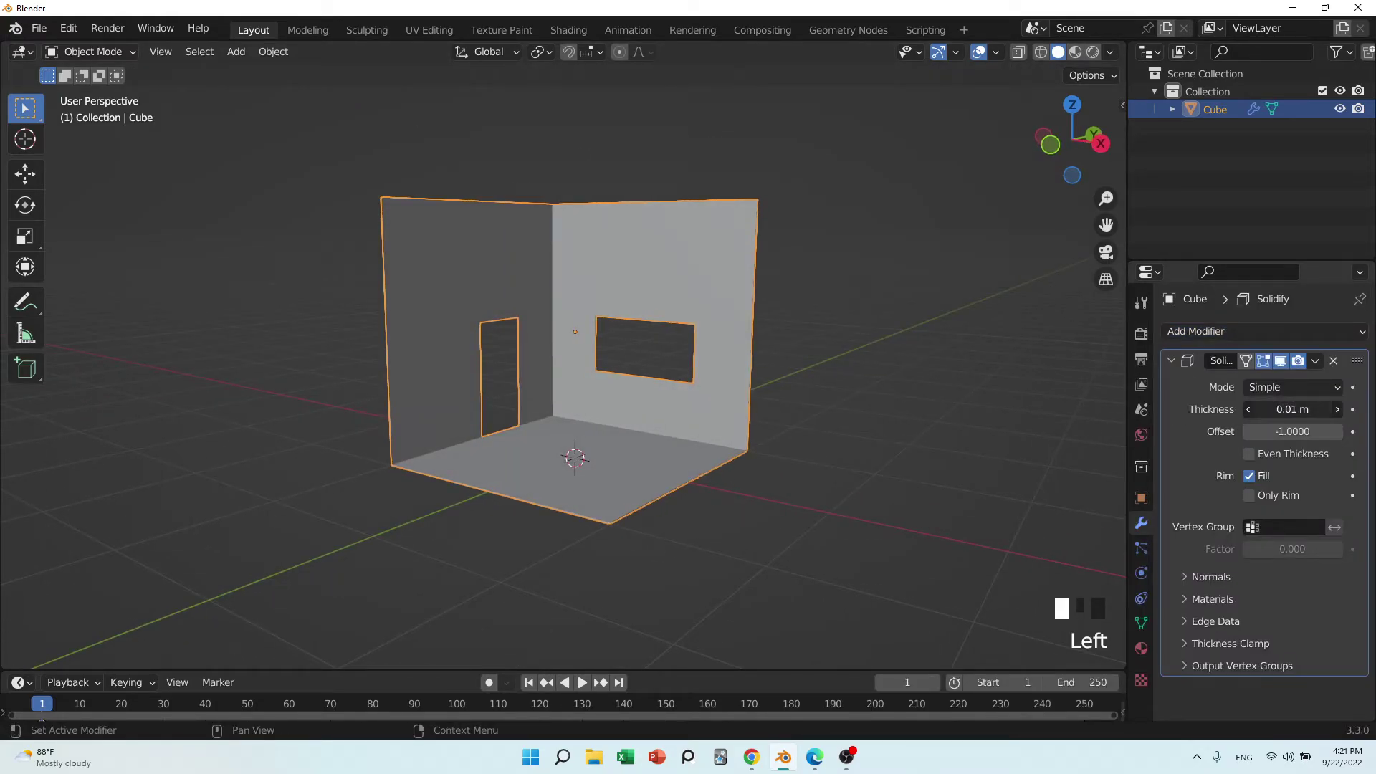
click(1301, 433)
double_click(1300, 432)
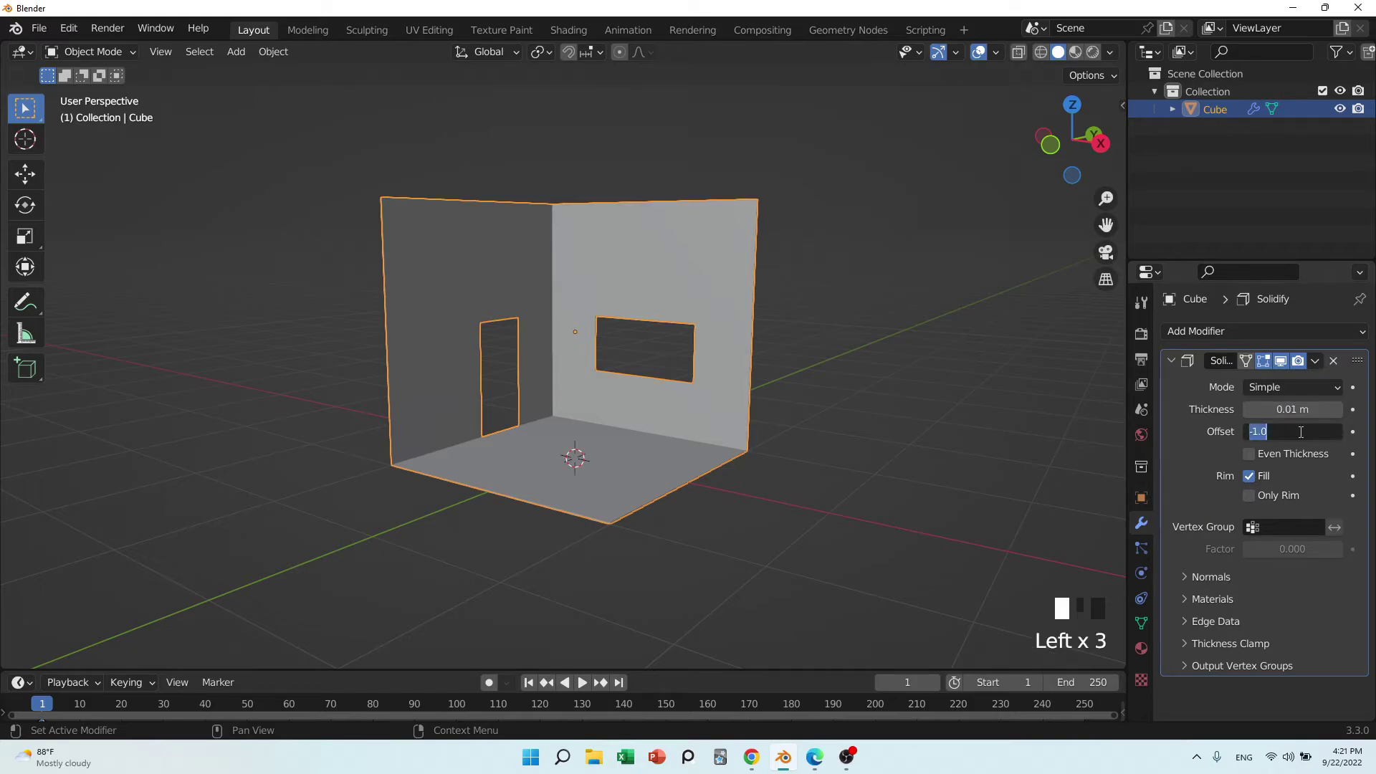
text(1)
key(Return)
click(1292, 411)
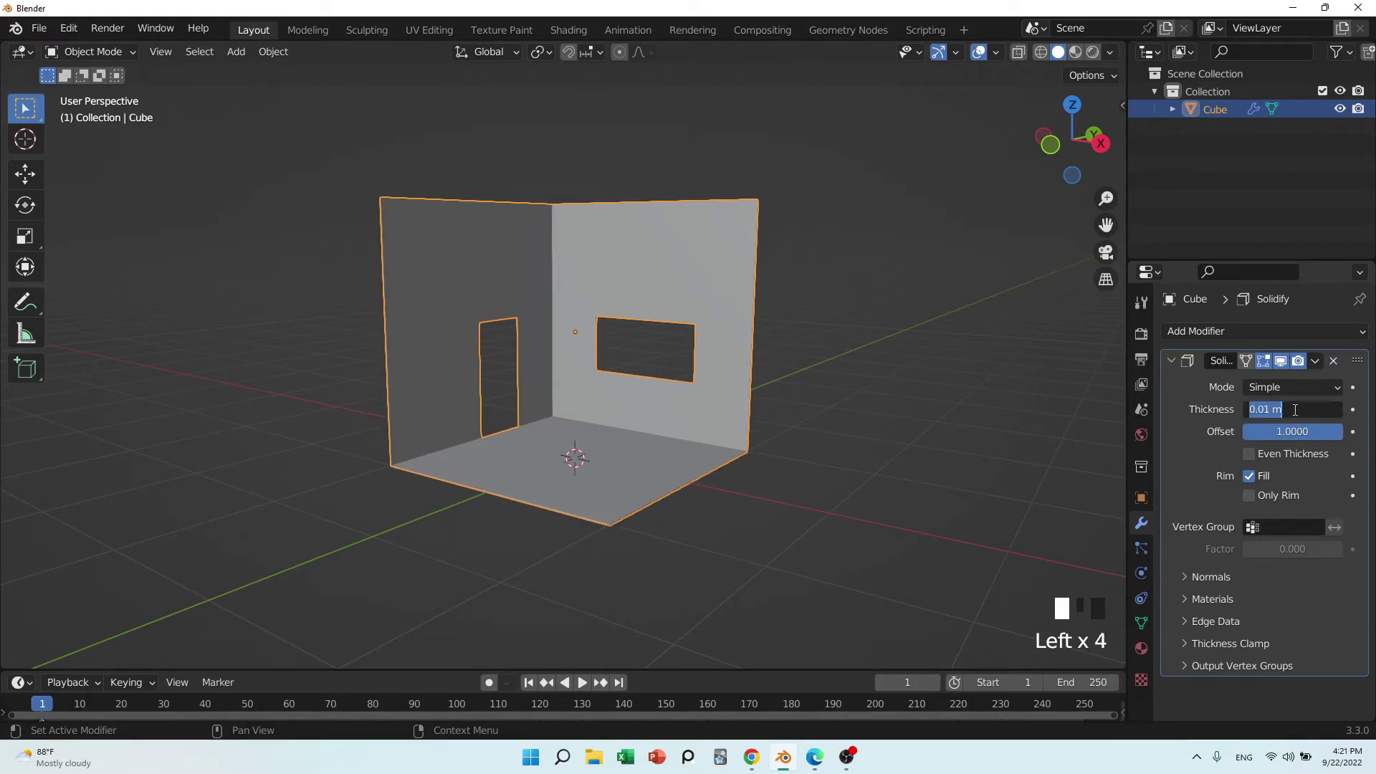
key(Return)
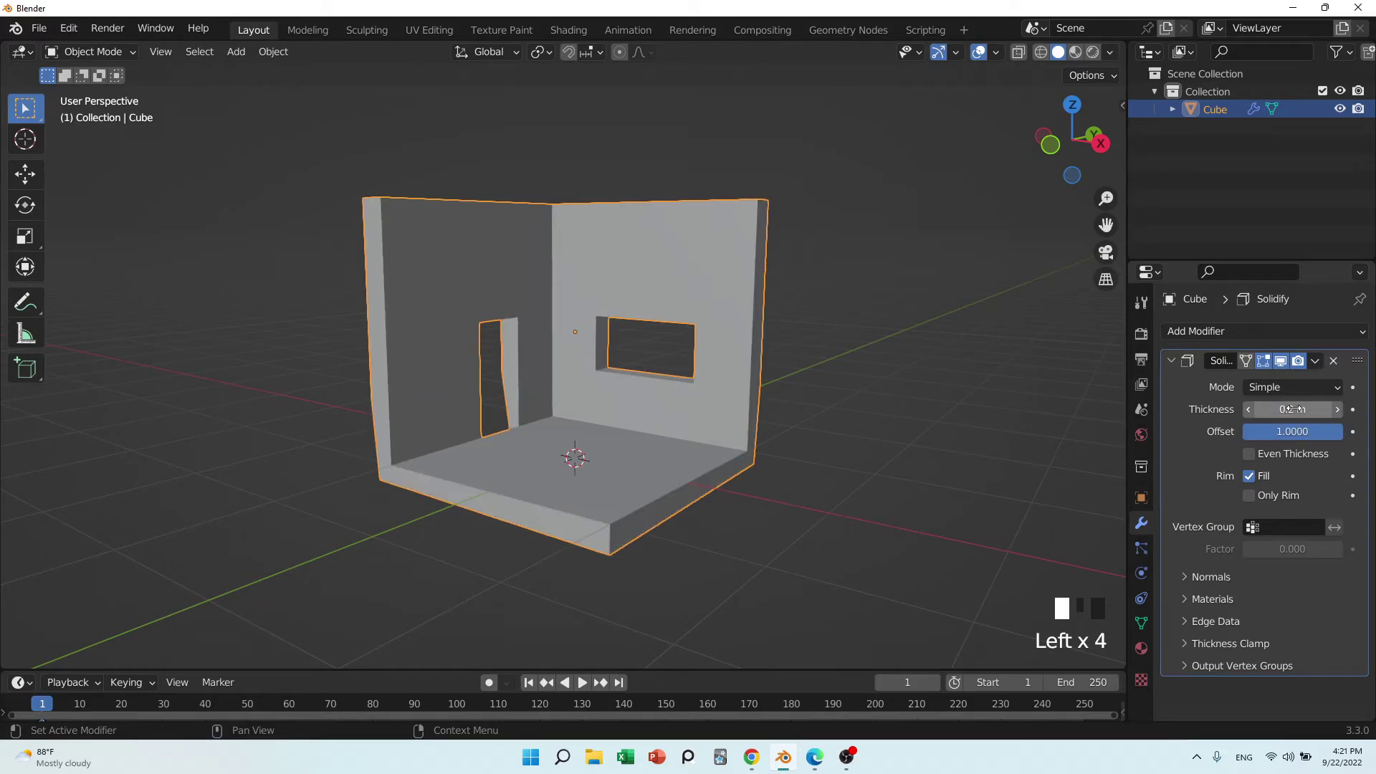
Enable Even Thickness on the Solidify modifier and inspect the wall corners from outside and inside.
middle_drag(624, 388, 424, 444)
scroll(428, 466, up, 2)
click(1249, 454)
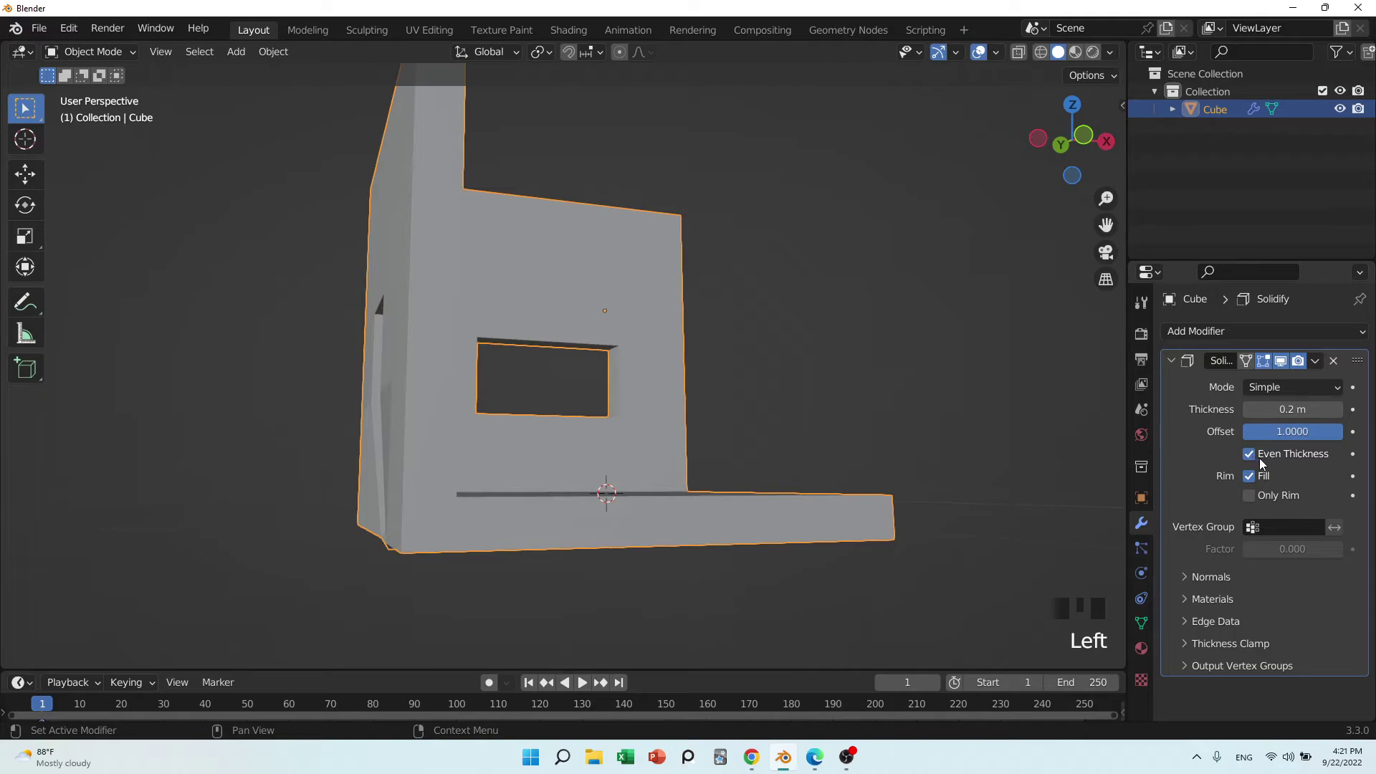
middle_drag(752, 473, 663, 579)
scroll(454, 423, up, 3)
scroll(405, 414, down, 2)
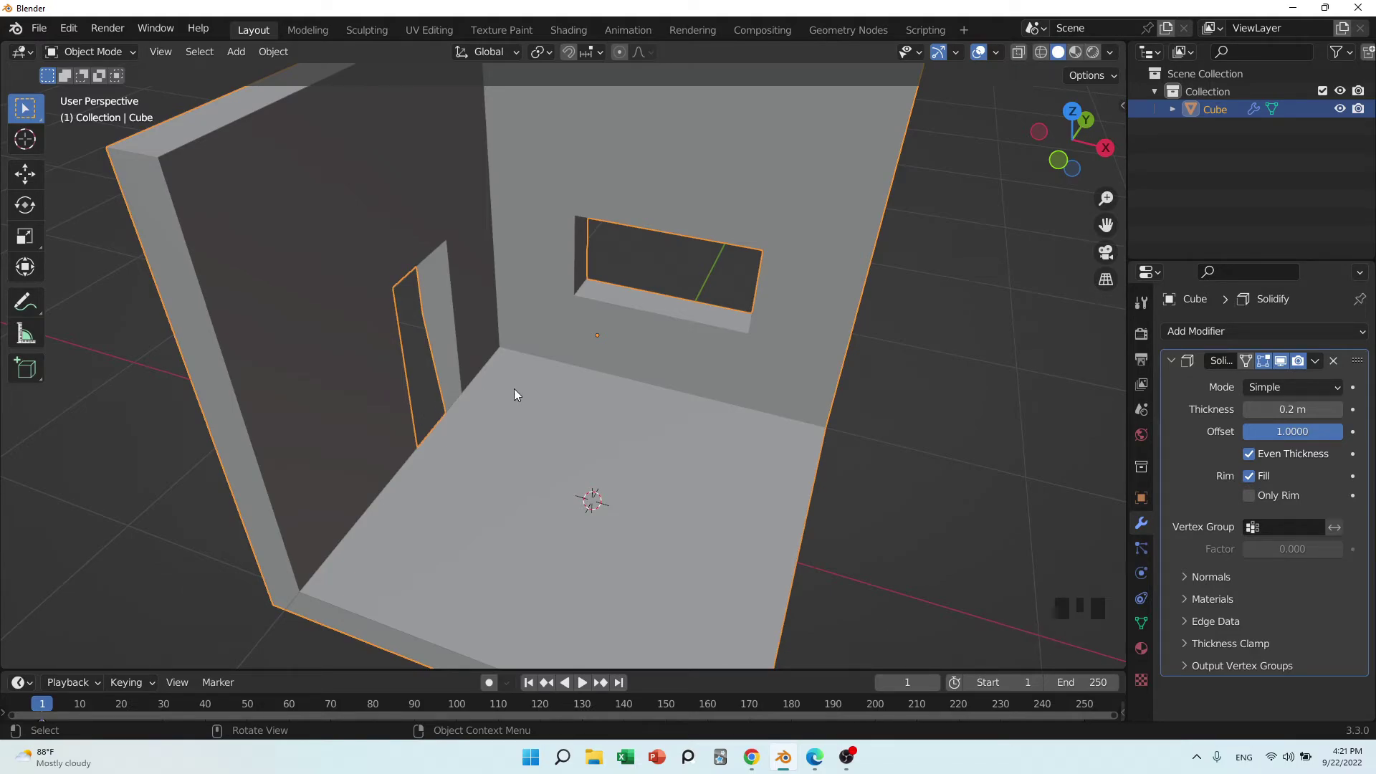
Undo the Solidify modifier, the door and window deletions and the wall subdivisions, back to the plain two-wall room.
key(ctrl+z)
key(ctrl+z)
key(ctrl+z)
key(ctrl+z)
key(ctrl+z)
key(ctrl+z)
key(ctrl+z)
key(ctrl+z)
key(ctrl+z)
key(ctrl+z)
key(ctrl+z)
key(ctrl+z)
key(ctrl+z)
key(ctrl+z)
key(ctrl+z)
key(ctrl+z)
key(ctrl+z)
key(ctrl+z)
key(ctrl+z)
key(ctrl+z)
key(ctrl+z)
key(ctrl+z)
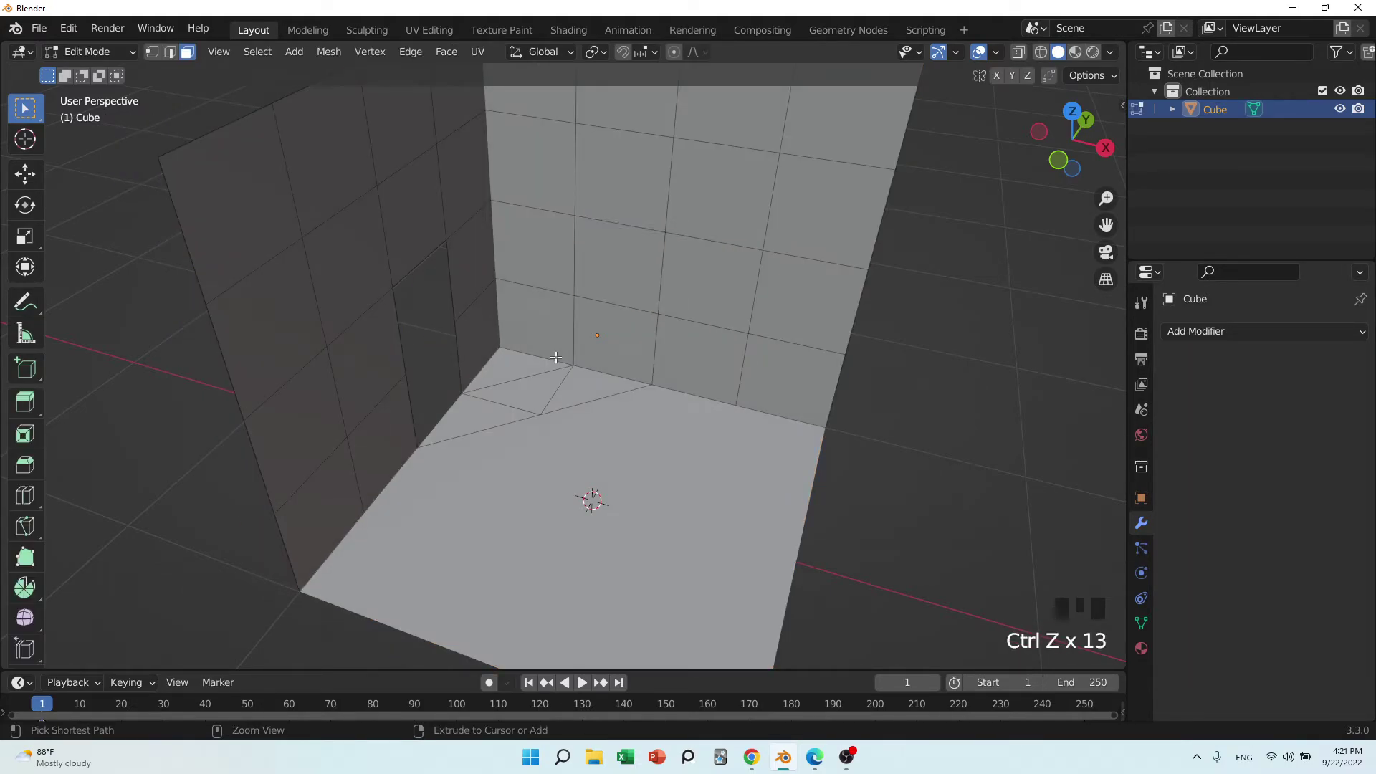
Add two vertical loop cuts across the left wall and floor, towards the inner corner, to mark the door's sides.
scroll(556, 357, down, 2)
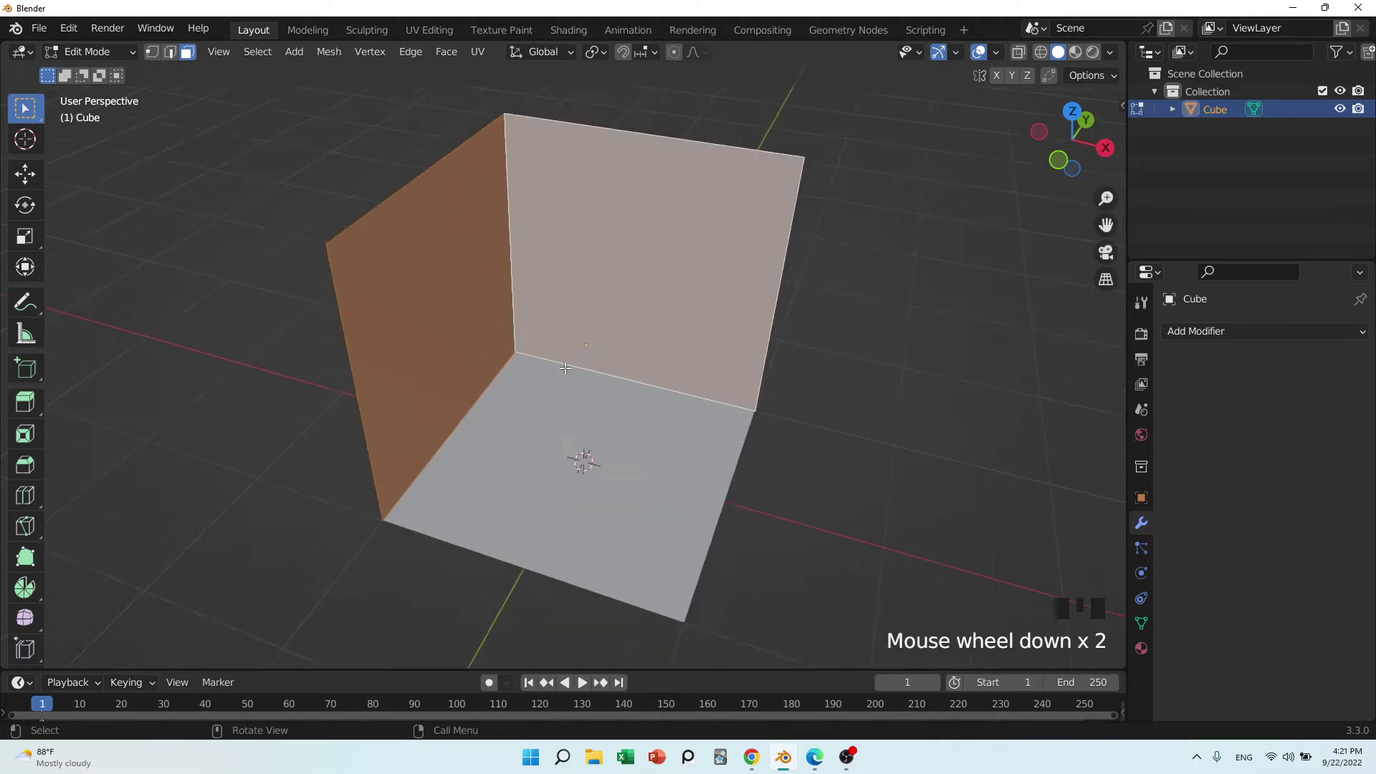
middle_drag(581, 461, 568, 454)
click(459, 367)
key(ctrl+r)
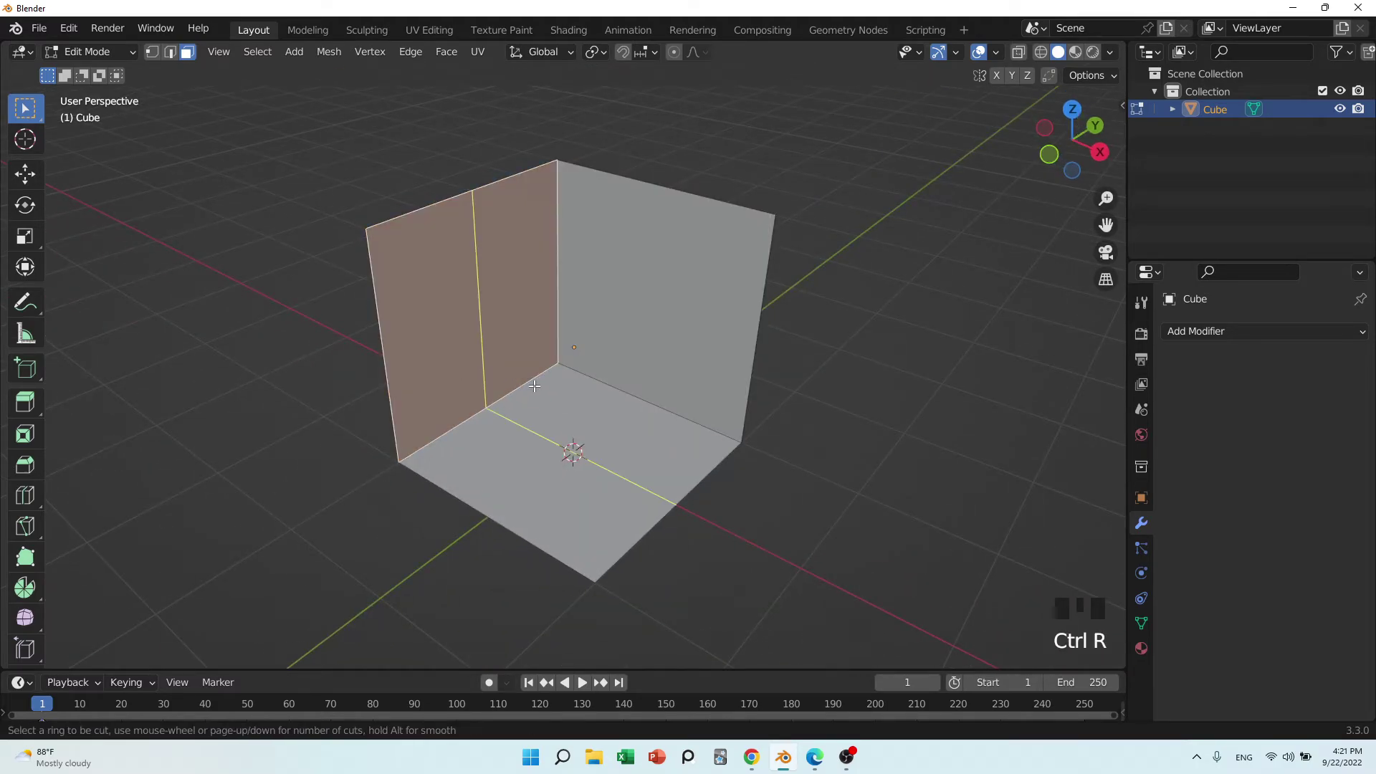
click(501, 394)
click(524, 391)
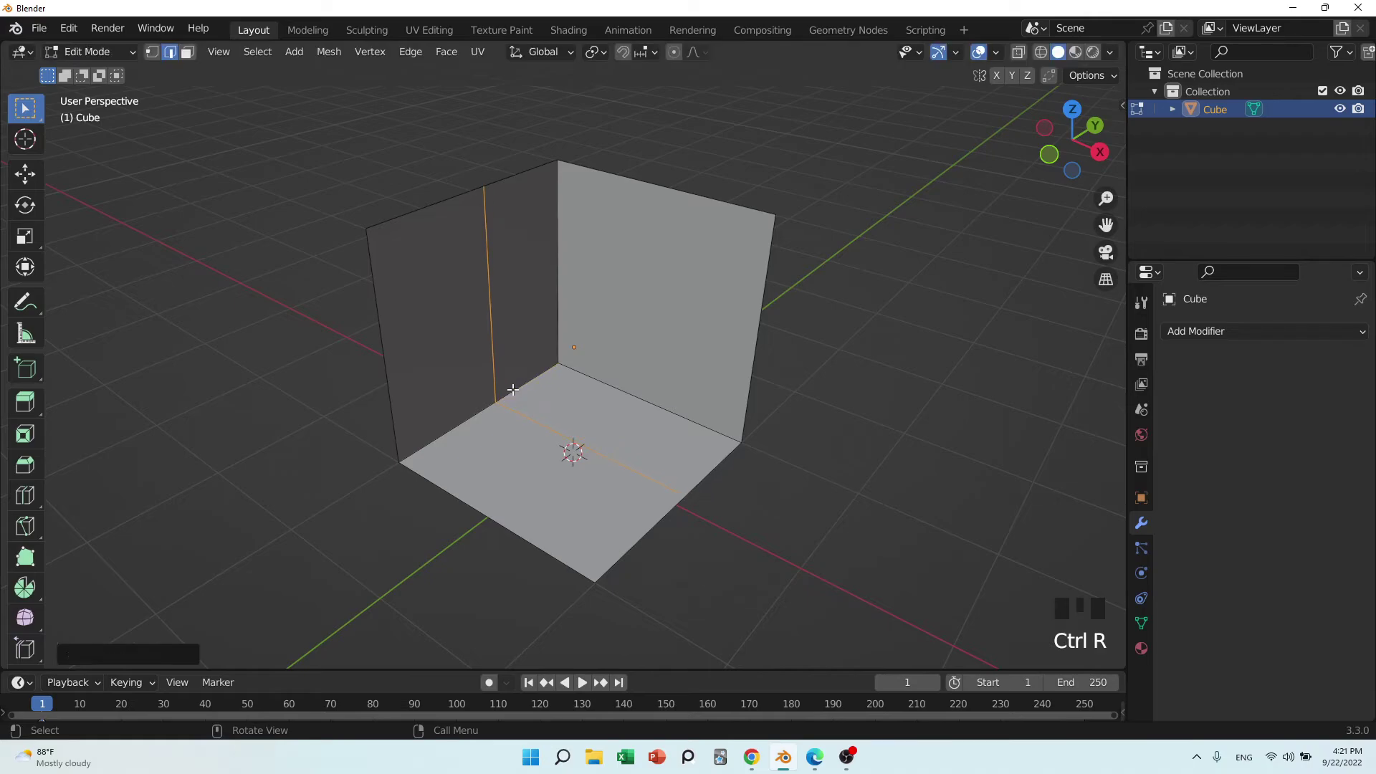
key(ctrl+r)
click(544, 392)
click(544, 392)
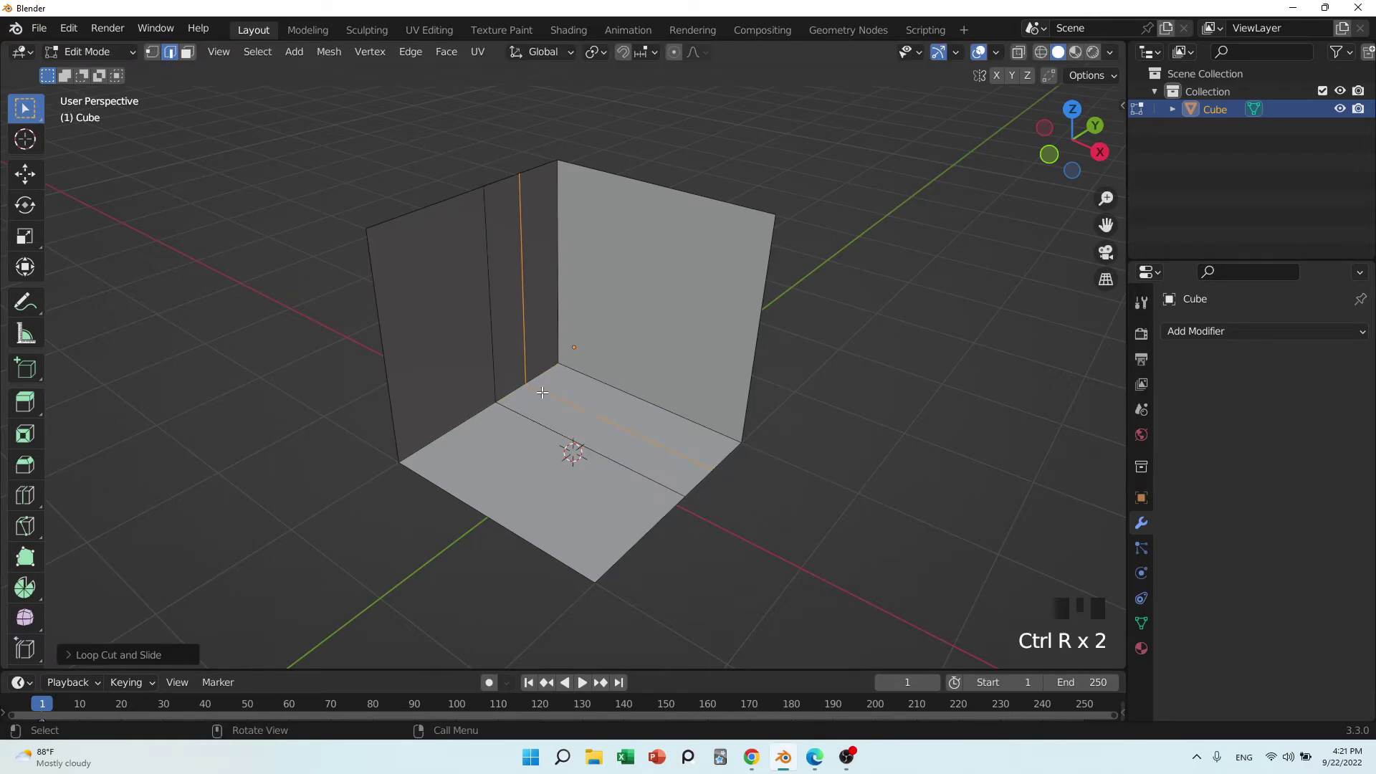
Add a horizontal loop cut around both walls slightly below mid-height and a vertical one on the right wall near the inner corner.
key(ctrl+r)
click(386, 362)
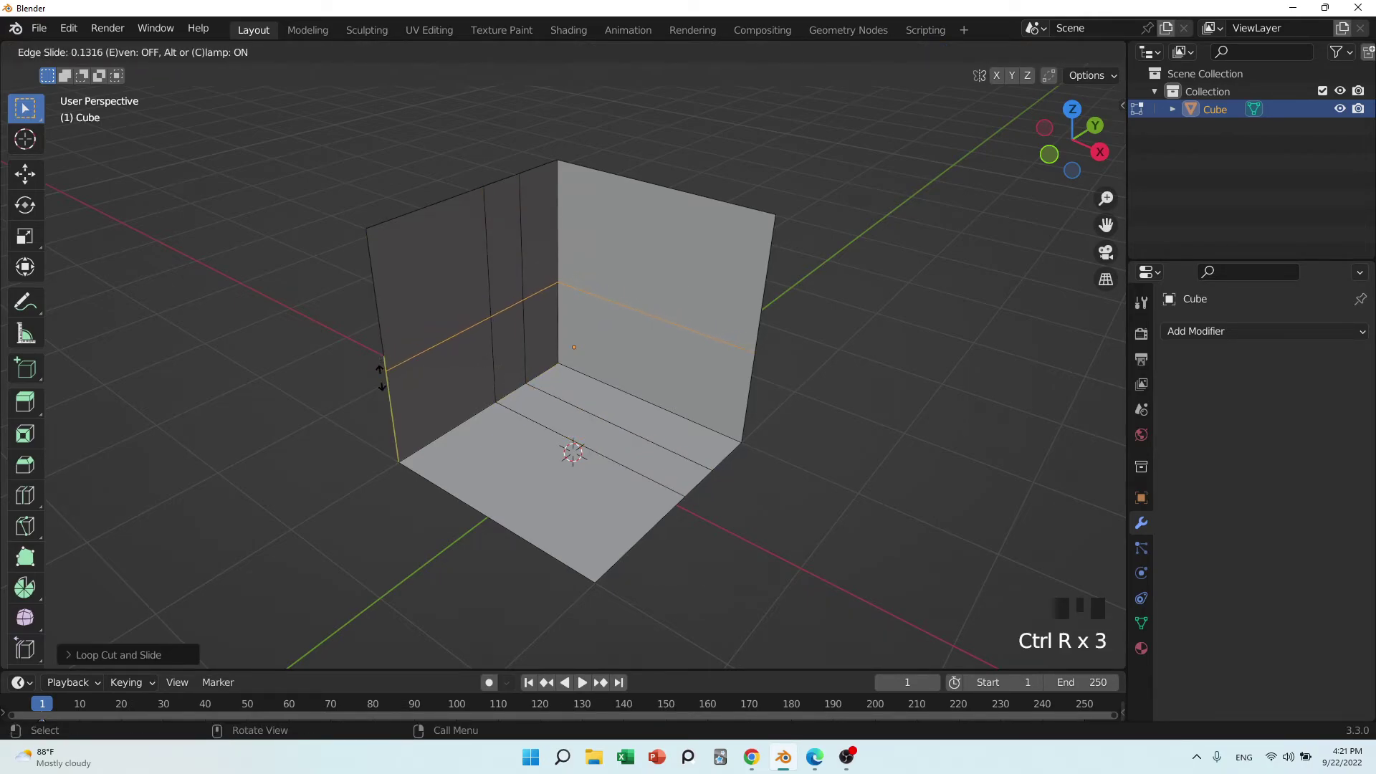
click(380, 378)
key(ctrl+r)
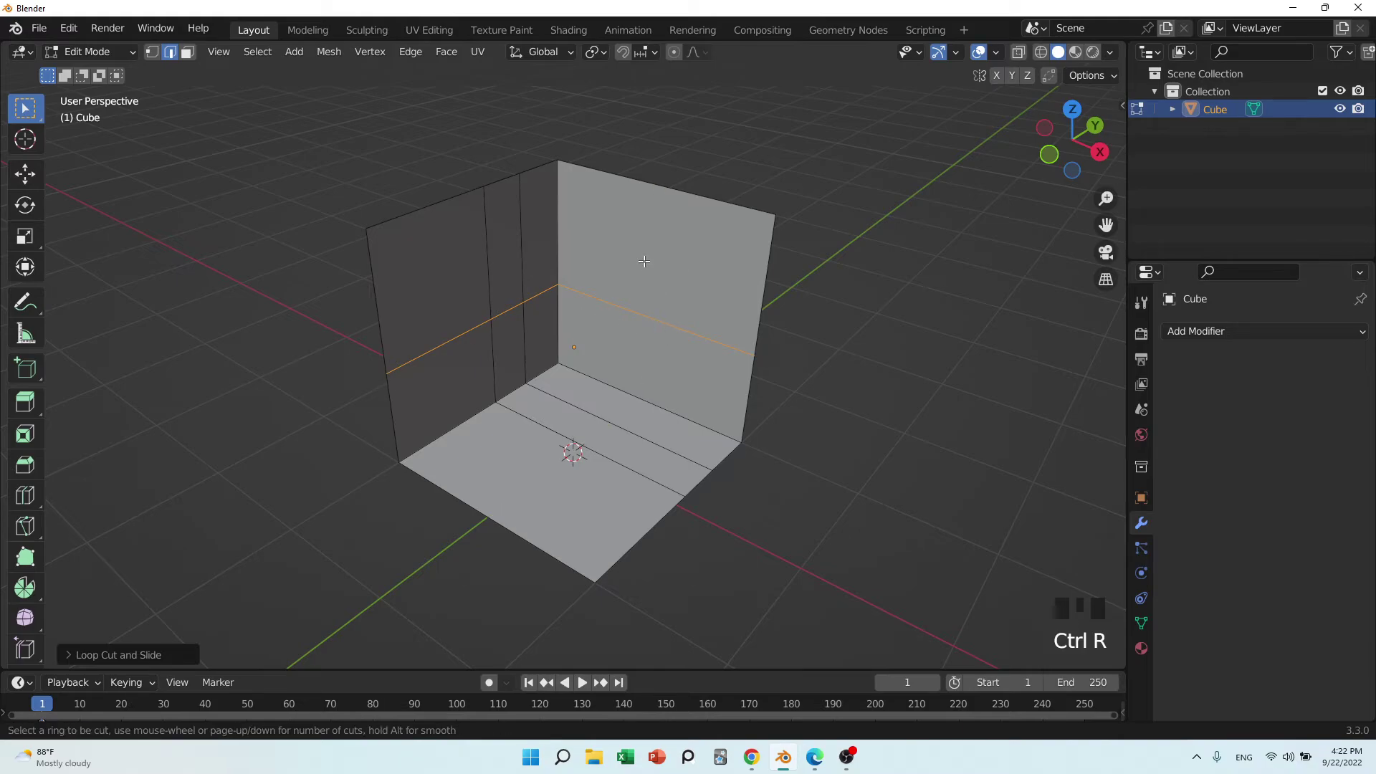
click(657, 287)
click(615, 276)
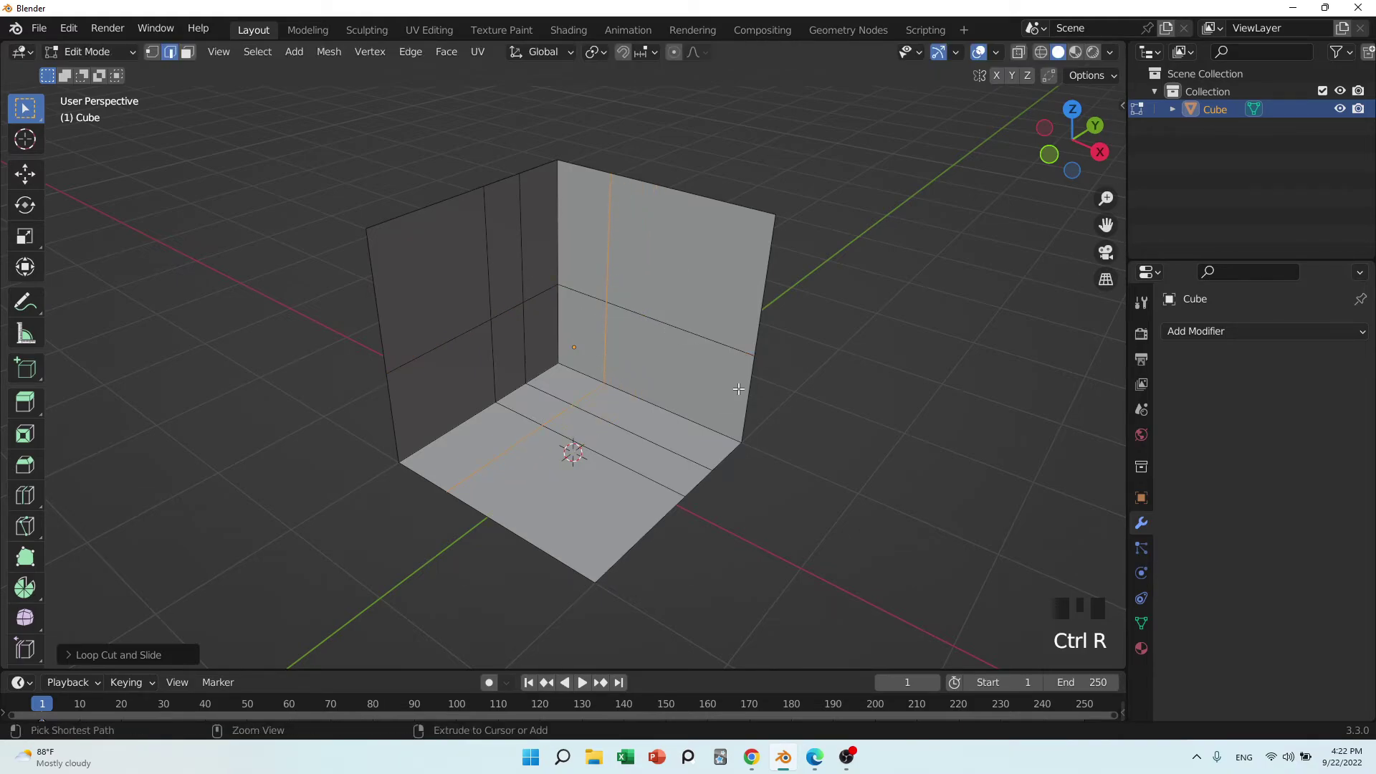
Add a lower horizontal loop cut around both walls and a second vertical cut on the right wall to frame the window.
key(ctrl+r)
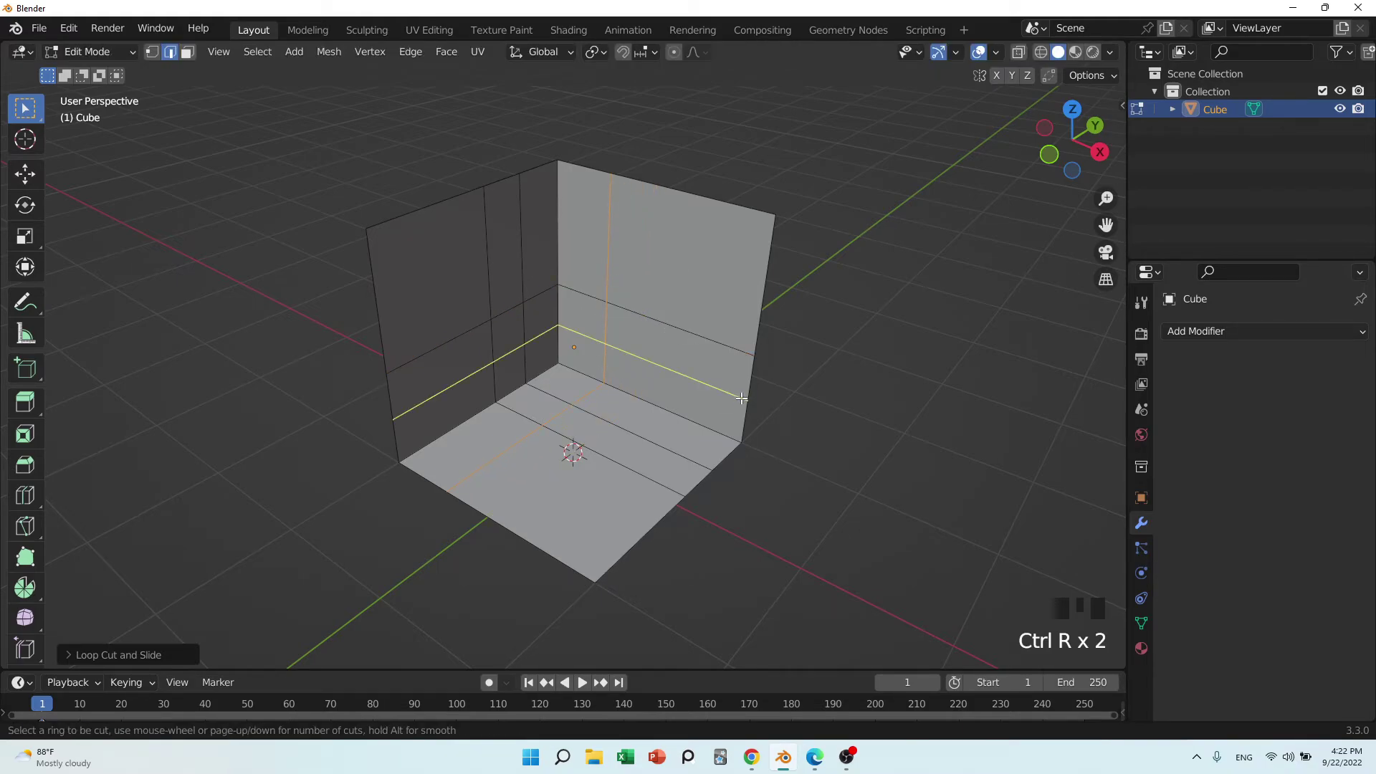
click(742, 397)
click(738, 391)
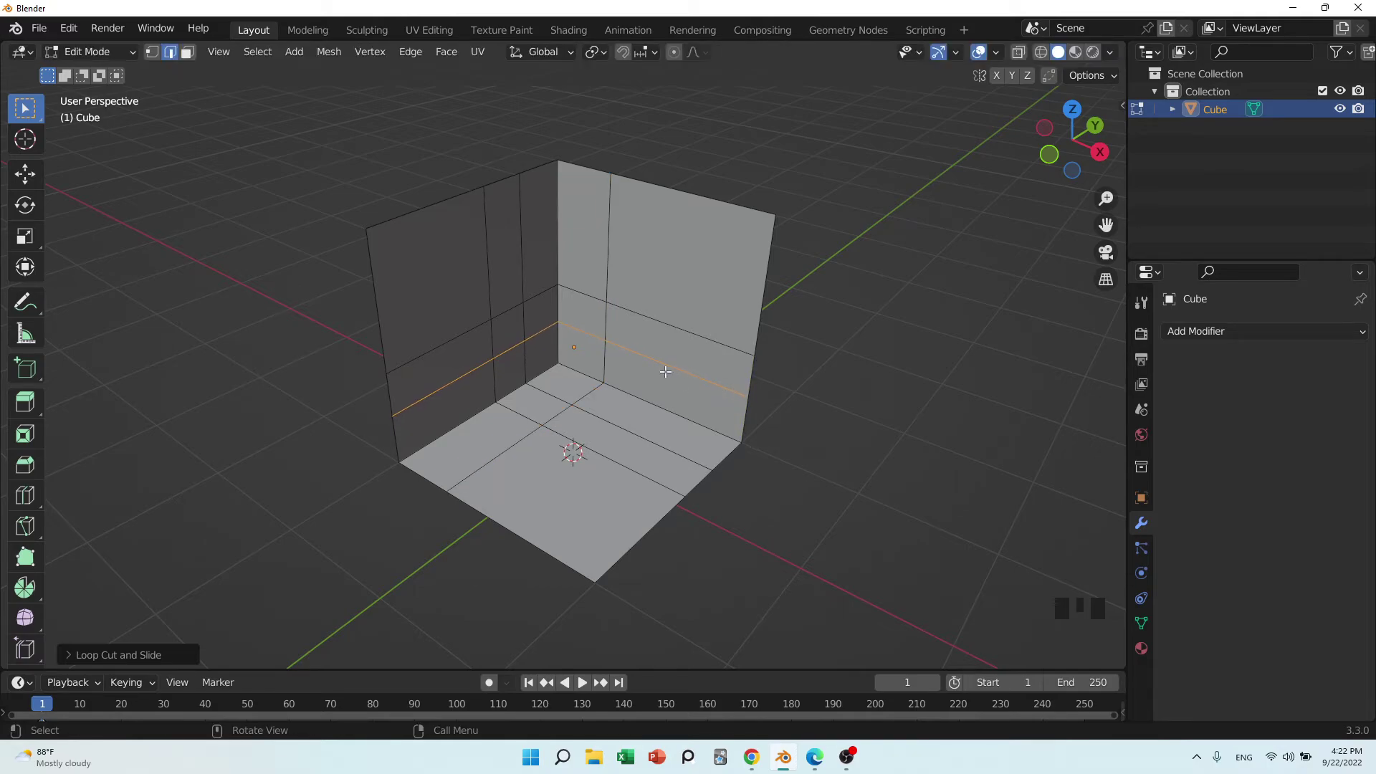
key(ctrl+r)
click(694, 370)
click(683, 380)
Delete the framed window face on the right wall and the two stacked door faces on the left wall.
key(3)
click(643, 347)
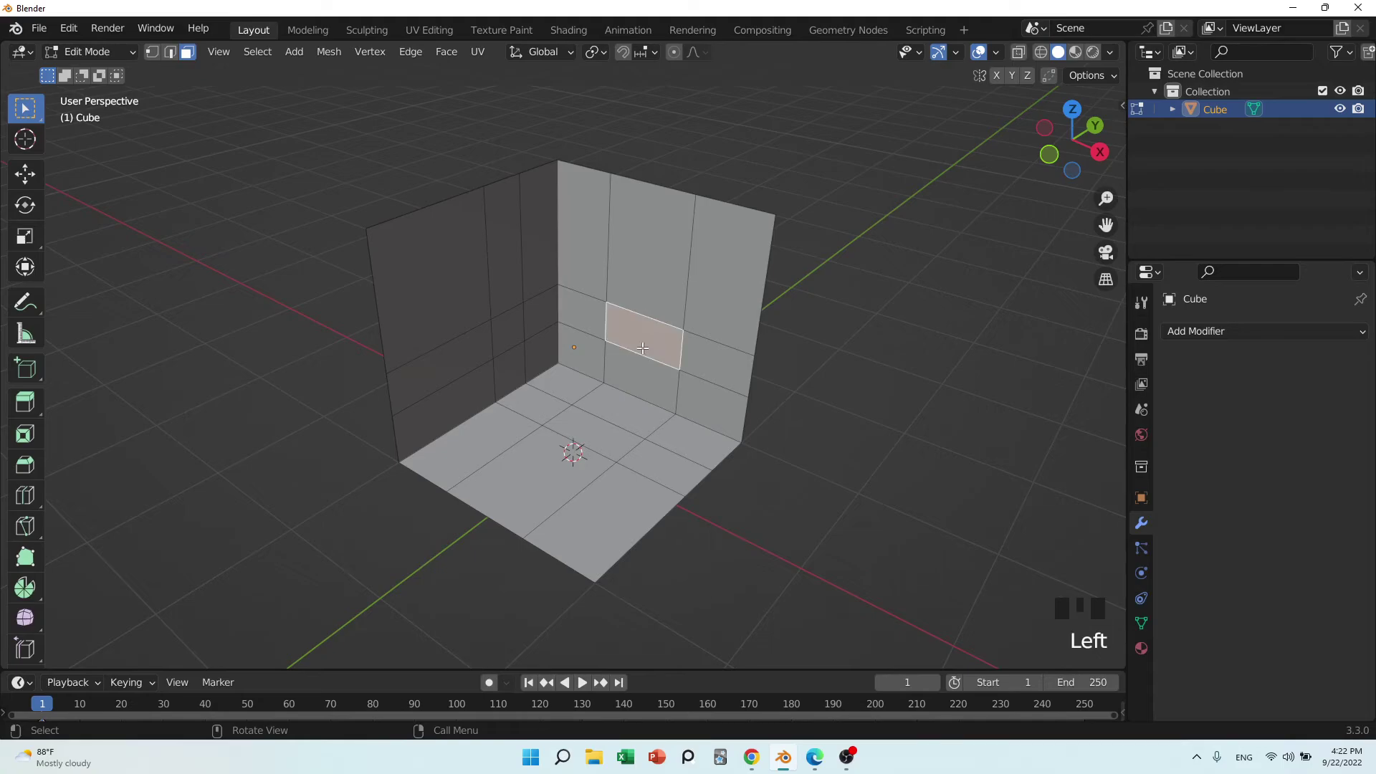
shift+click(513, 332)
shift+click(511, 379)
key(x)
click(519, 367)
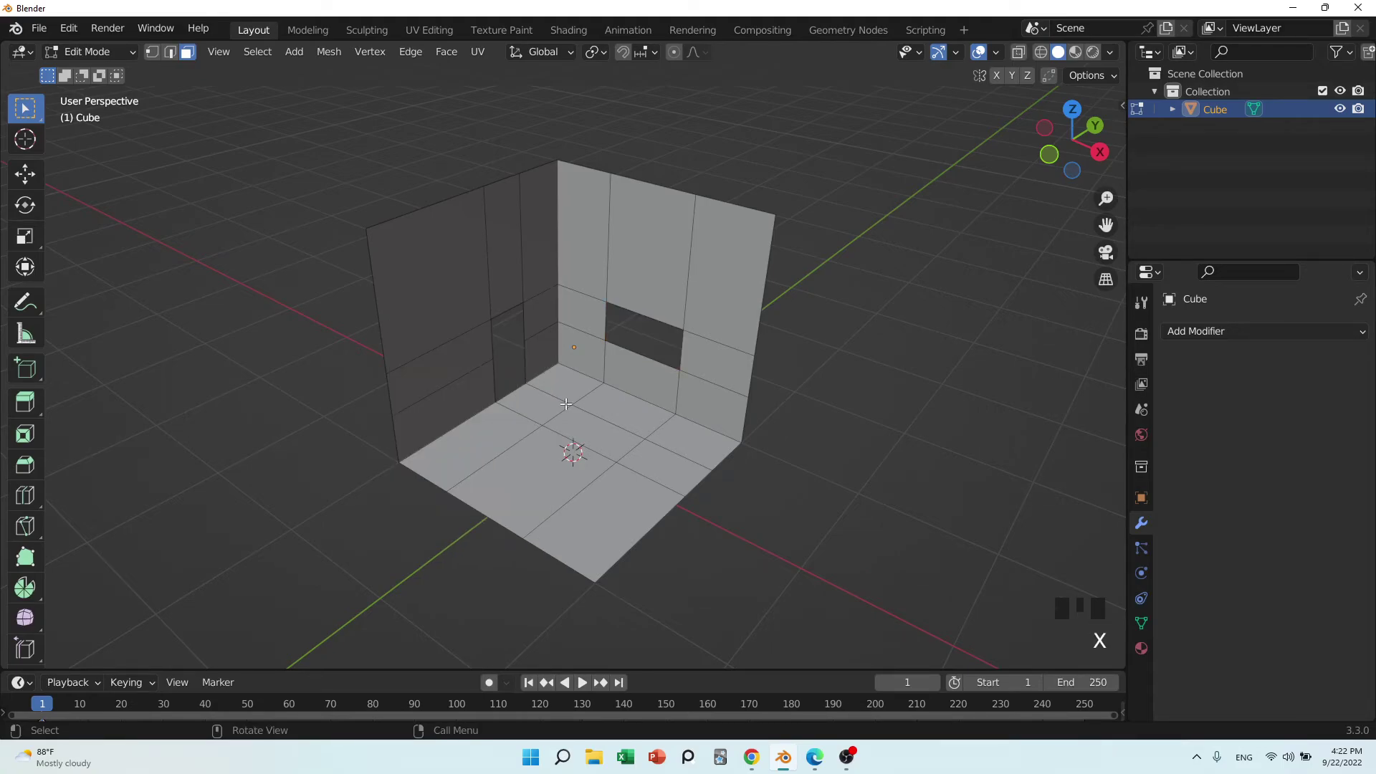
Return to Object Mode and add a Solidify modifier to the recut room mesh.
middle_drag(519, 367, 707, 452)
key(Tab)
click(1173, 332)
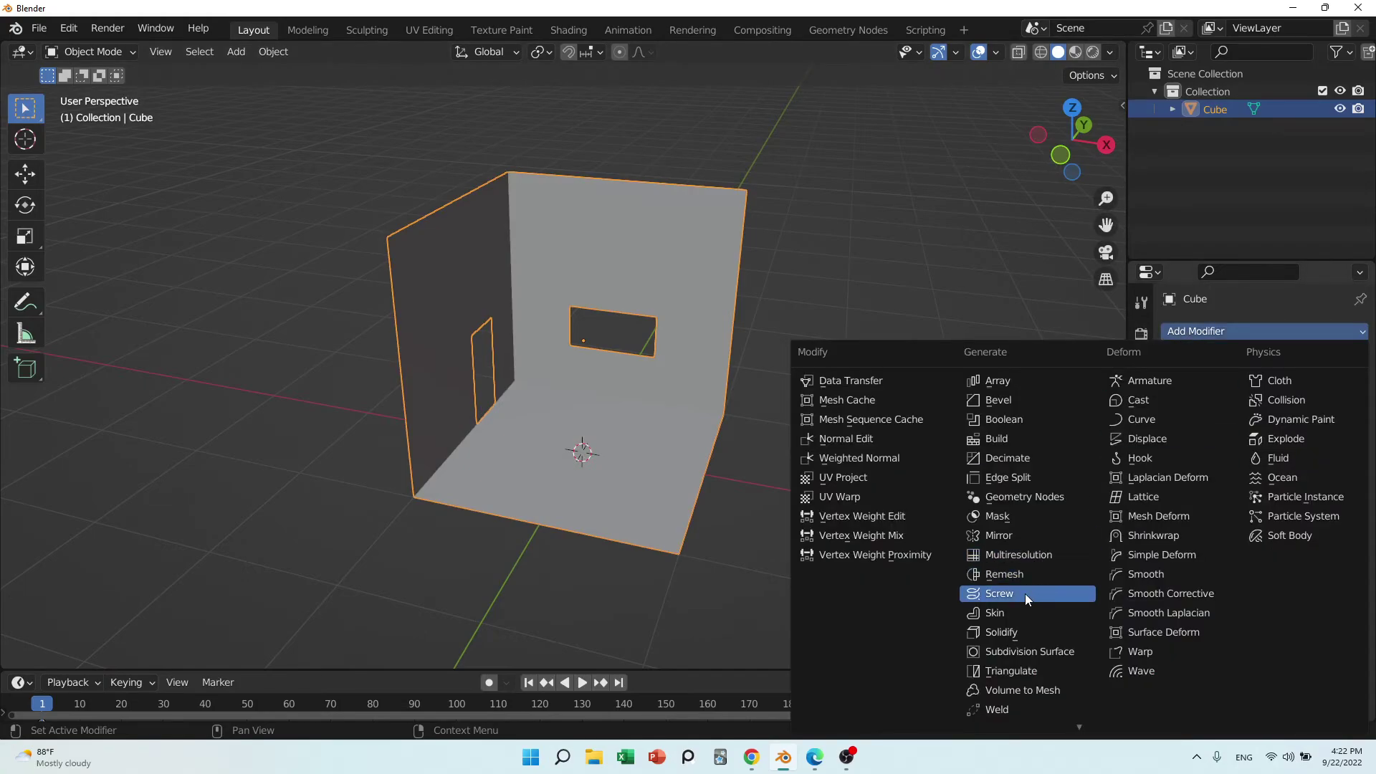
click(1013, 635)
Set the new Solidify modifier's offset to 1 and its thickness to 0.2 m.
middle_drag(979, 626, 702, 466)
click(1292, 430)
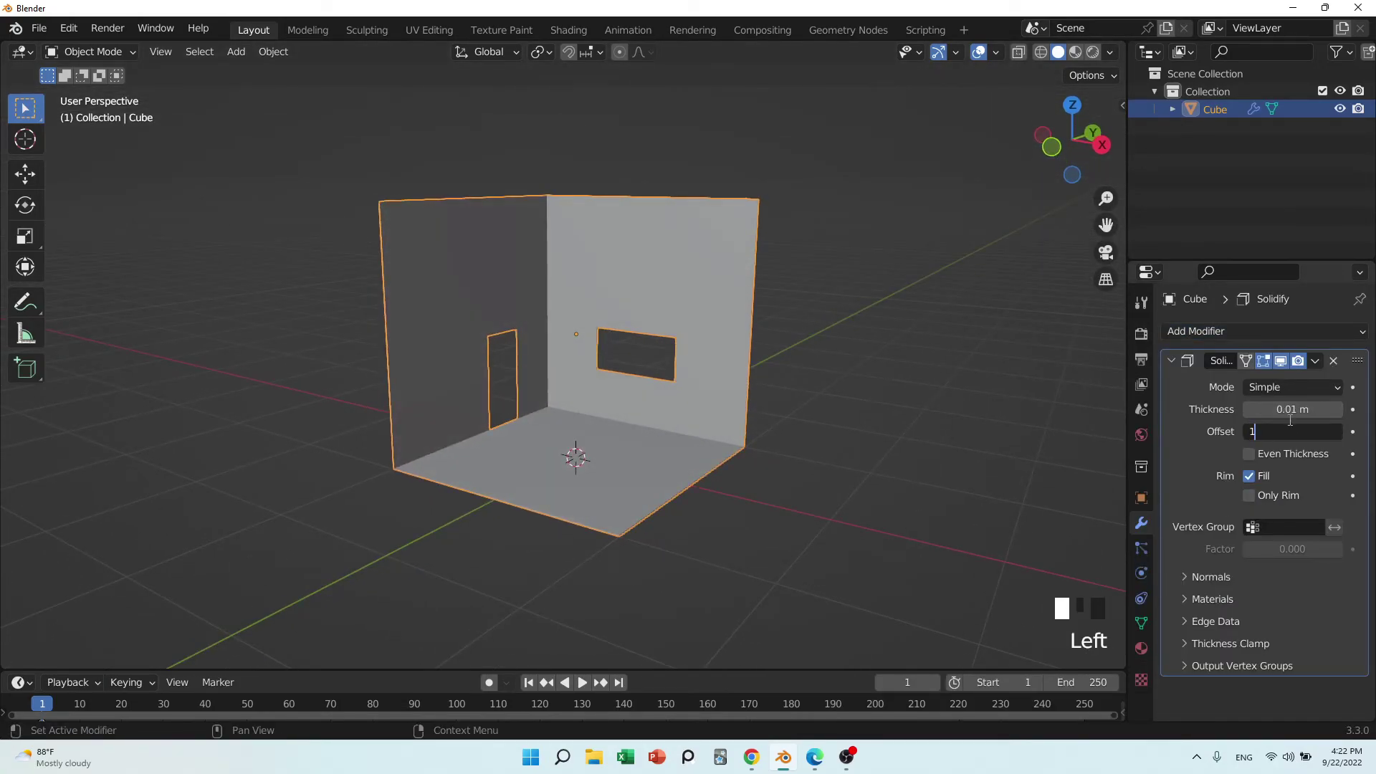
text(1)
click(1290, 410)
click(1291, 408)
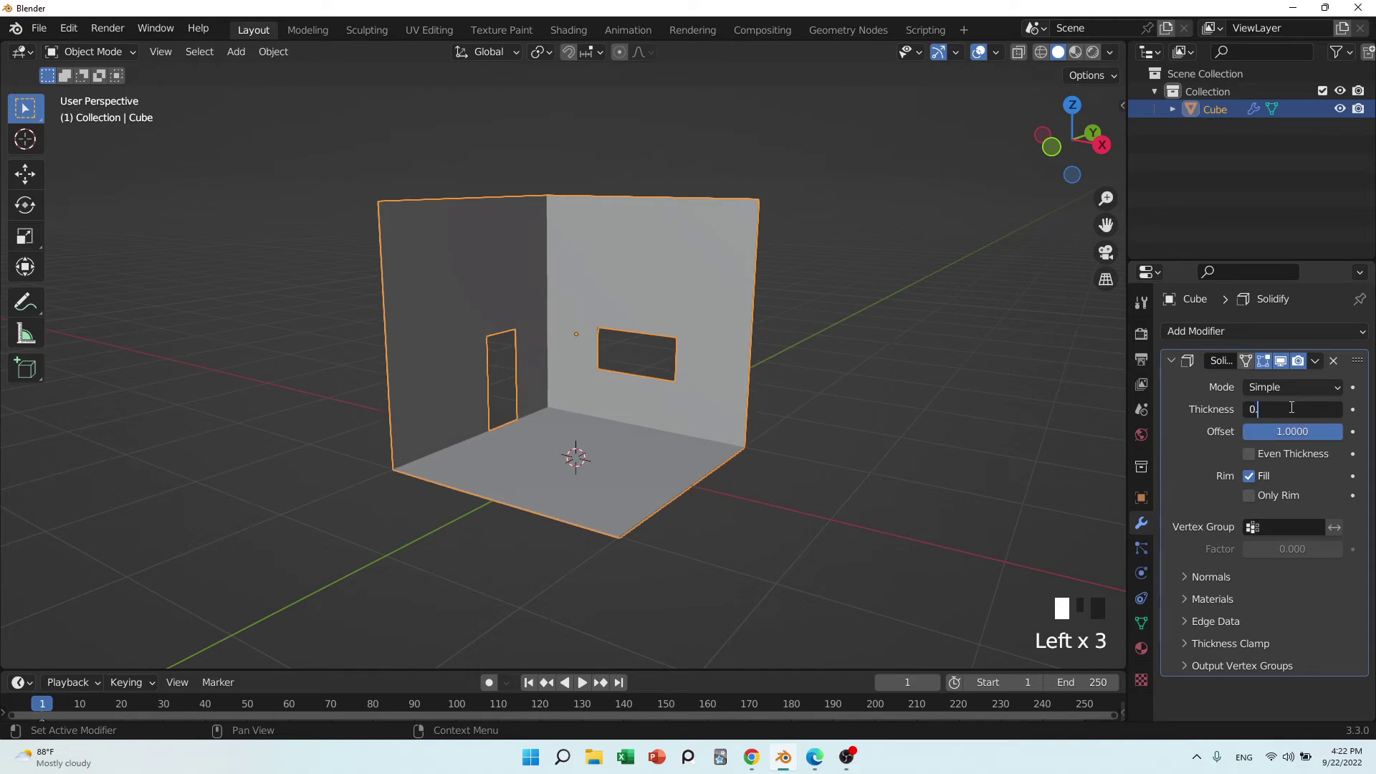
key(Return)
Enable Even Thickness on the recut room's Solidify modifier.
mouse_move(830, 441)
middle_down()
mouse_move(811, 446)
mouse_move(839, 444)
middle_up()
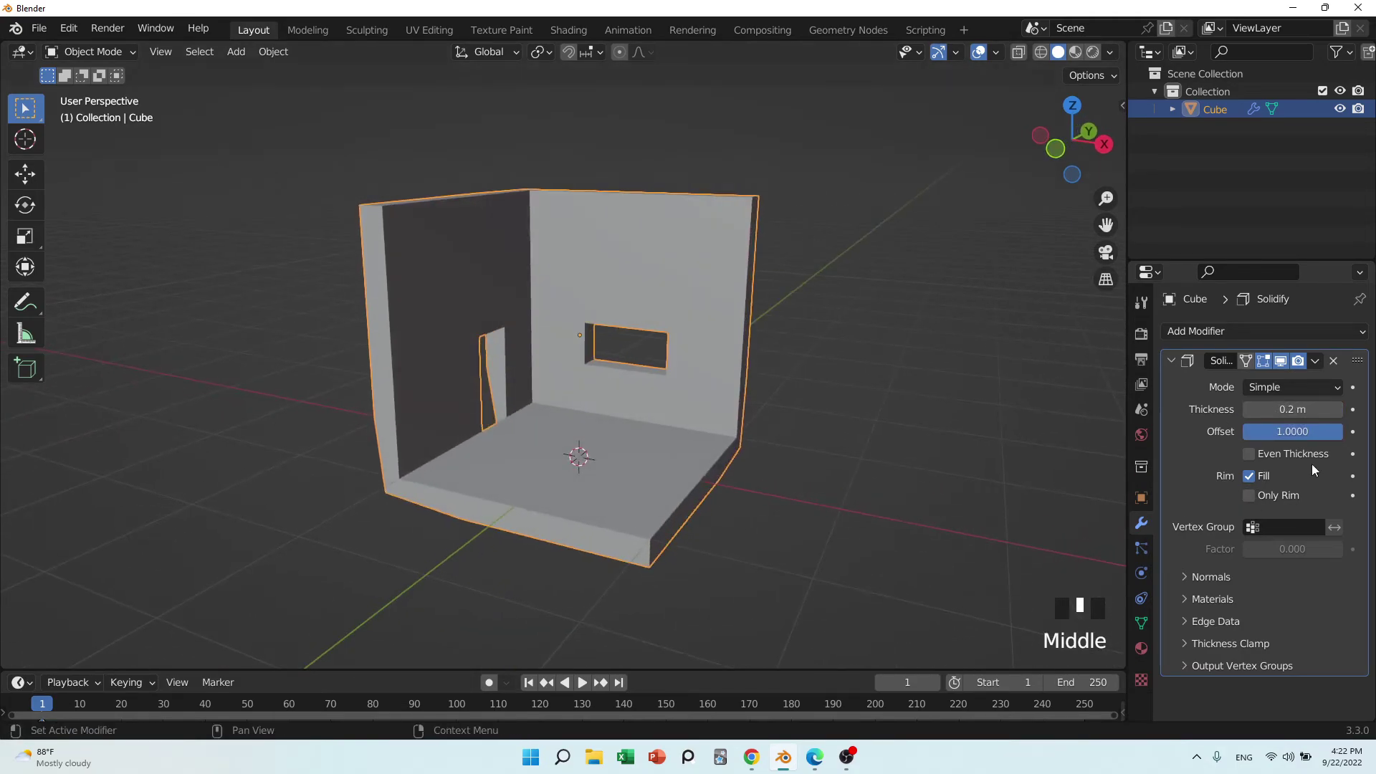
click(1253, 454)
middle_drag(708, 511, 771, 516)
scroll(774, 548, up, 3)
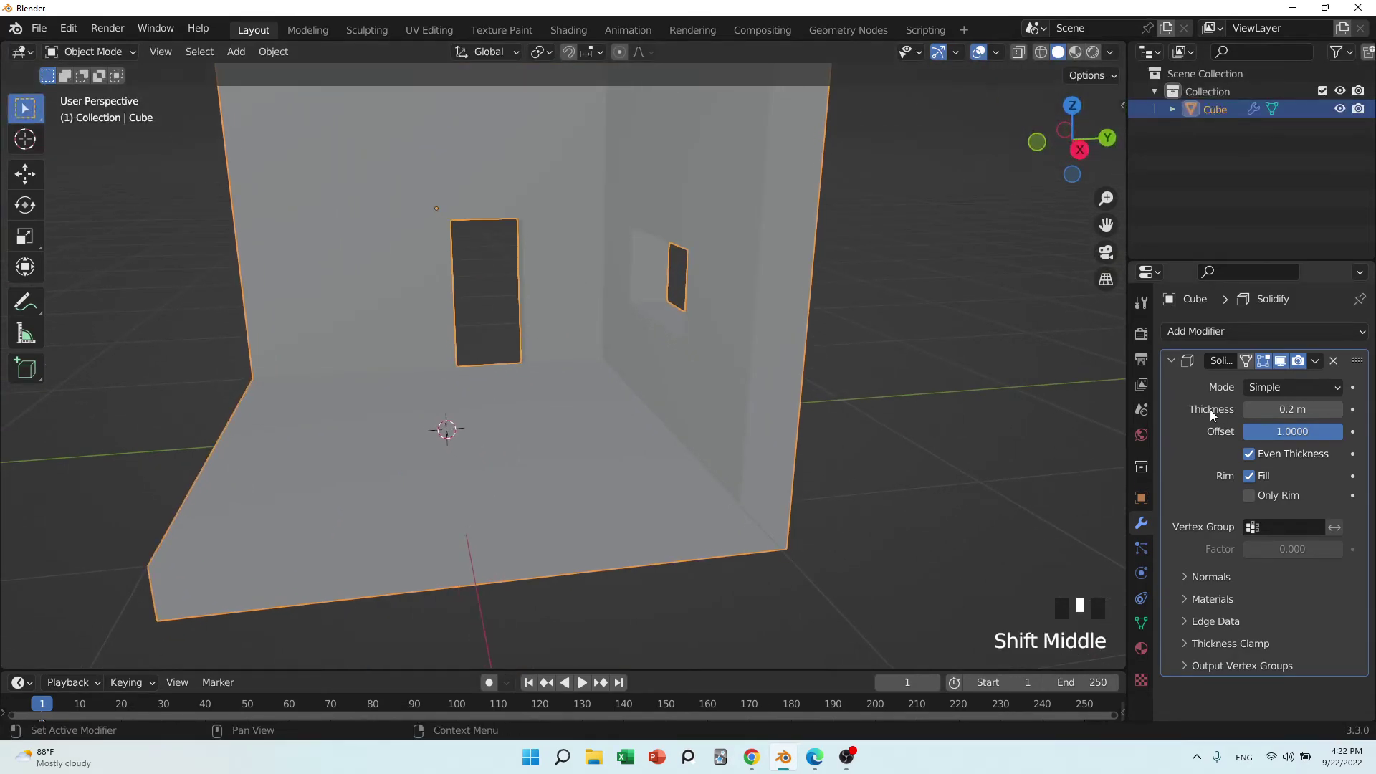
Toggle Even Thickness off and on repeatedly to compare the wall and floor thickness, leaving it enabled.
click(1249, 454)
click(1249, 455)
click(1249, 454)
click(1249, 454)
click(1249, 455)
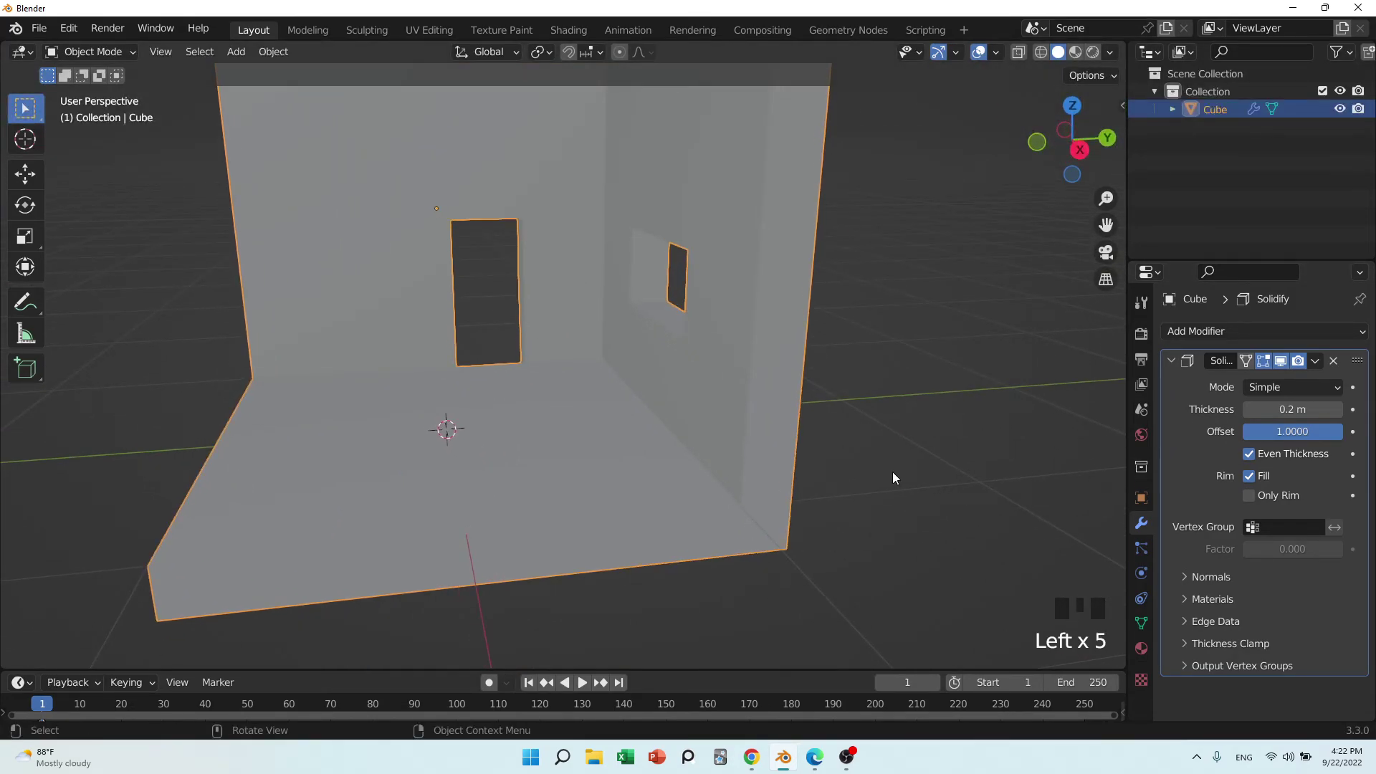
Examine the solidified room's door opening, corners and wall thickness from outside and inside, briefly checking the mesh in Edit Mode.
middle_drag(892, 473, 1017, 468)
scroll(579, 393, up, 3)
middle_drag(579, 393, 623, 525)
key(Tab)
click(521, 519)
key(Tab)
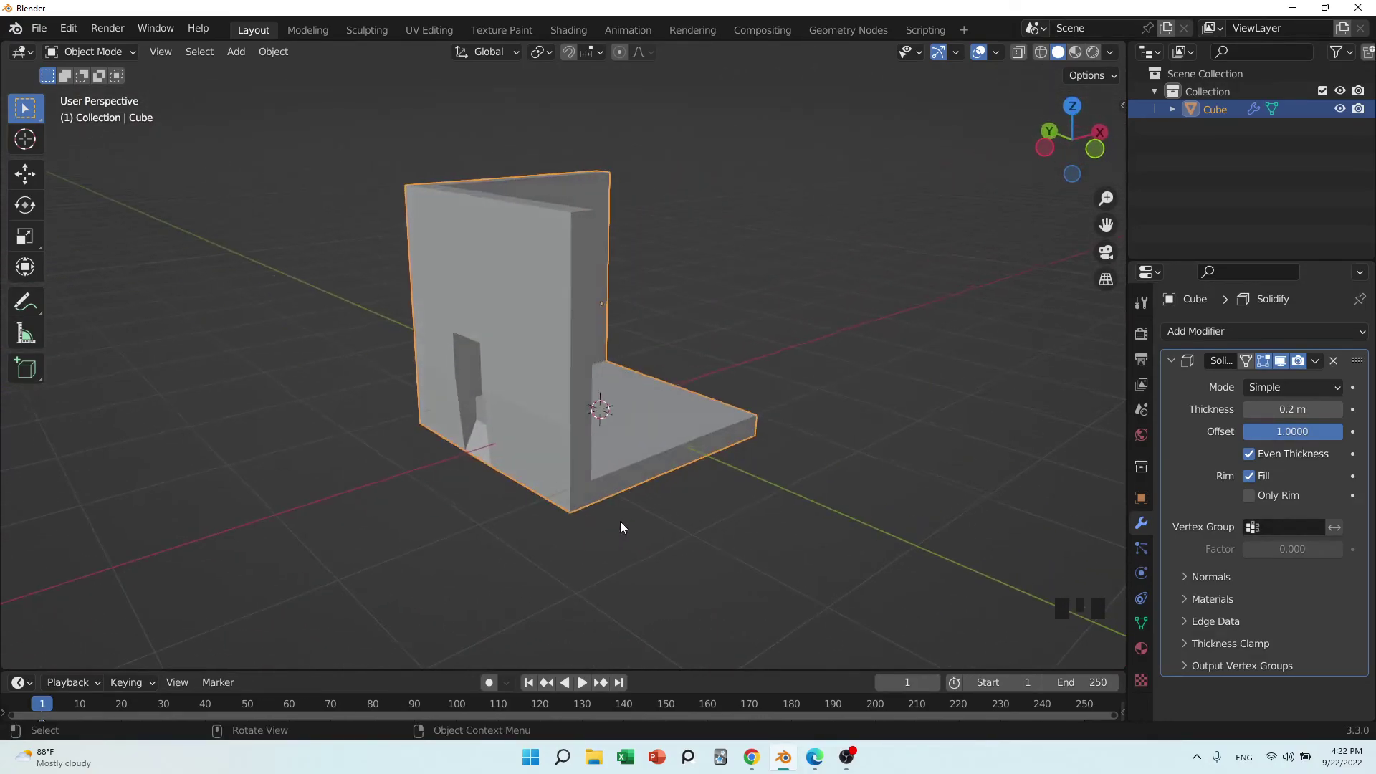
scroll(510, 494, up, 3)
middle_drag(509, 488, 390, 480)
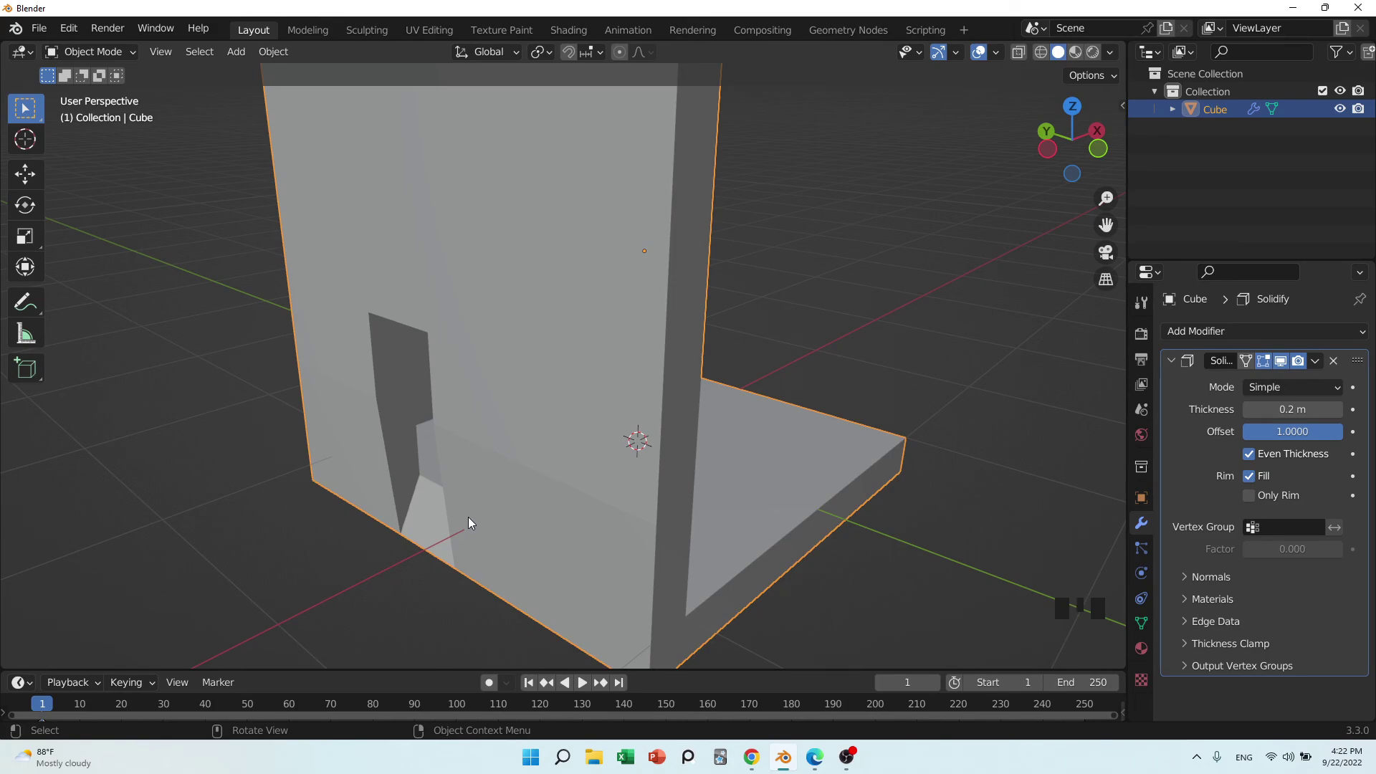
scroll(469, 523, down, 2)
middle_drag(469, 522, 527, 516)
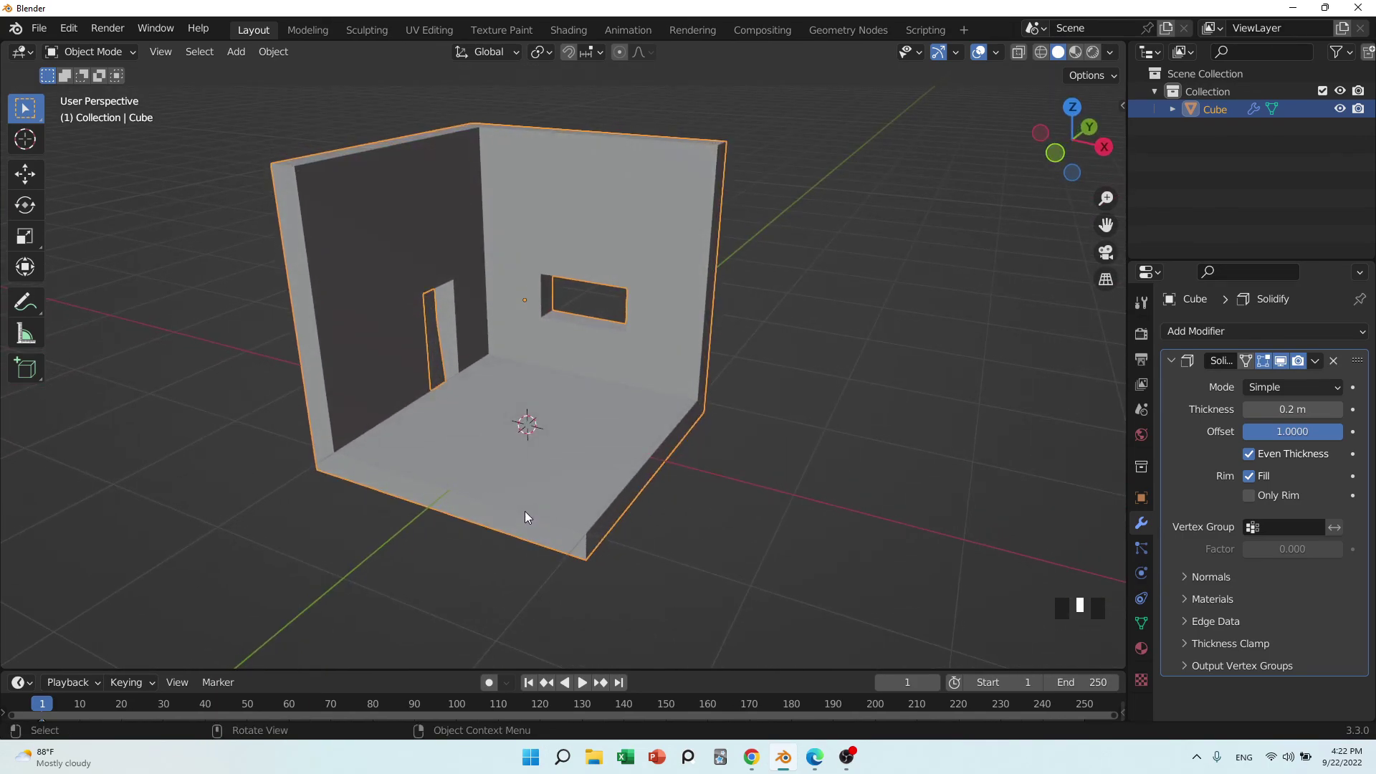